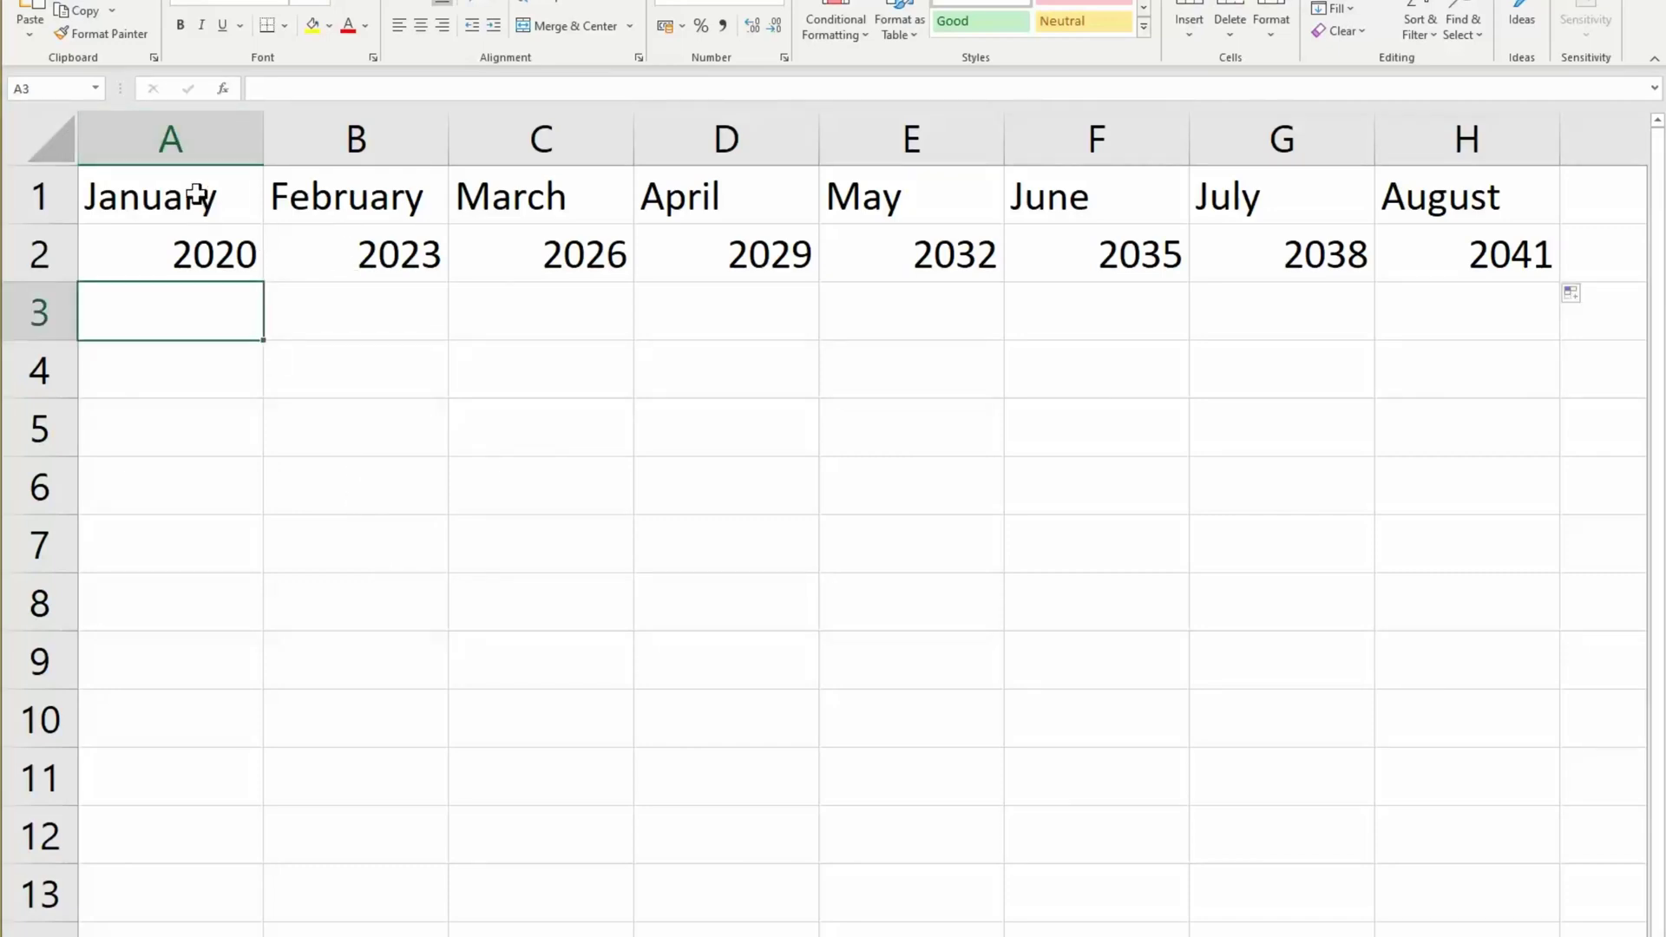
# Step: Clear the old month and year cells A1:H5 and enter January in A1
pyautogui.moveTo(194, 194); pyautogui.dragTo(1445, 408)
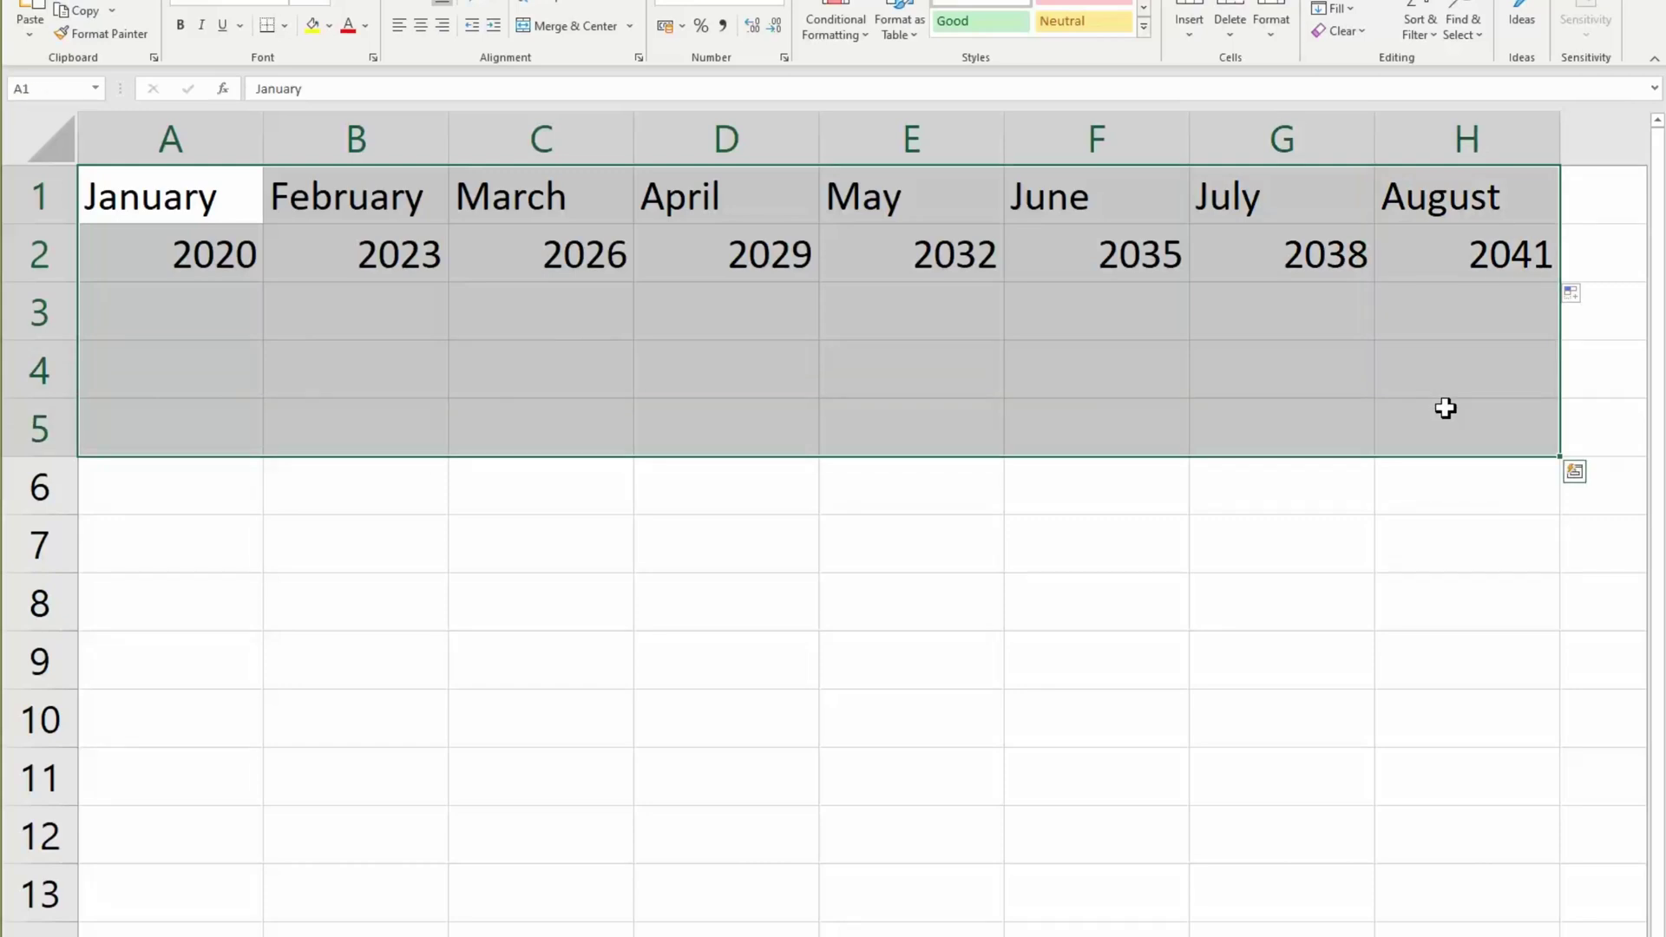
pyautogui.press('Delete')
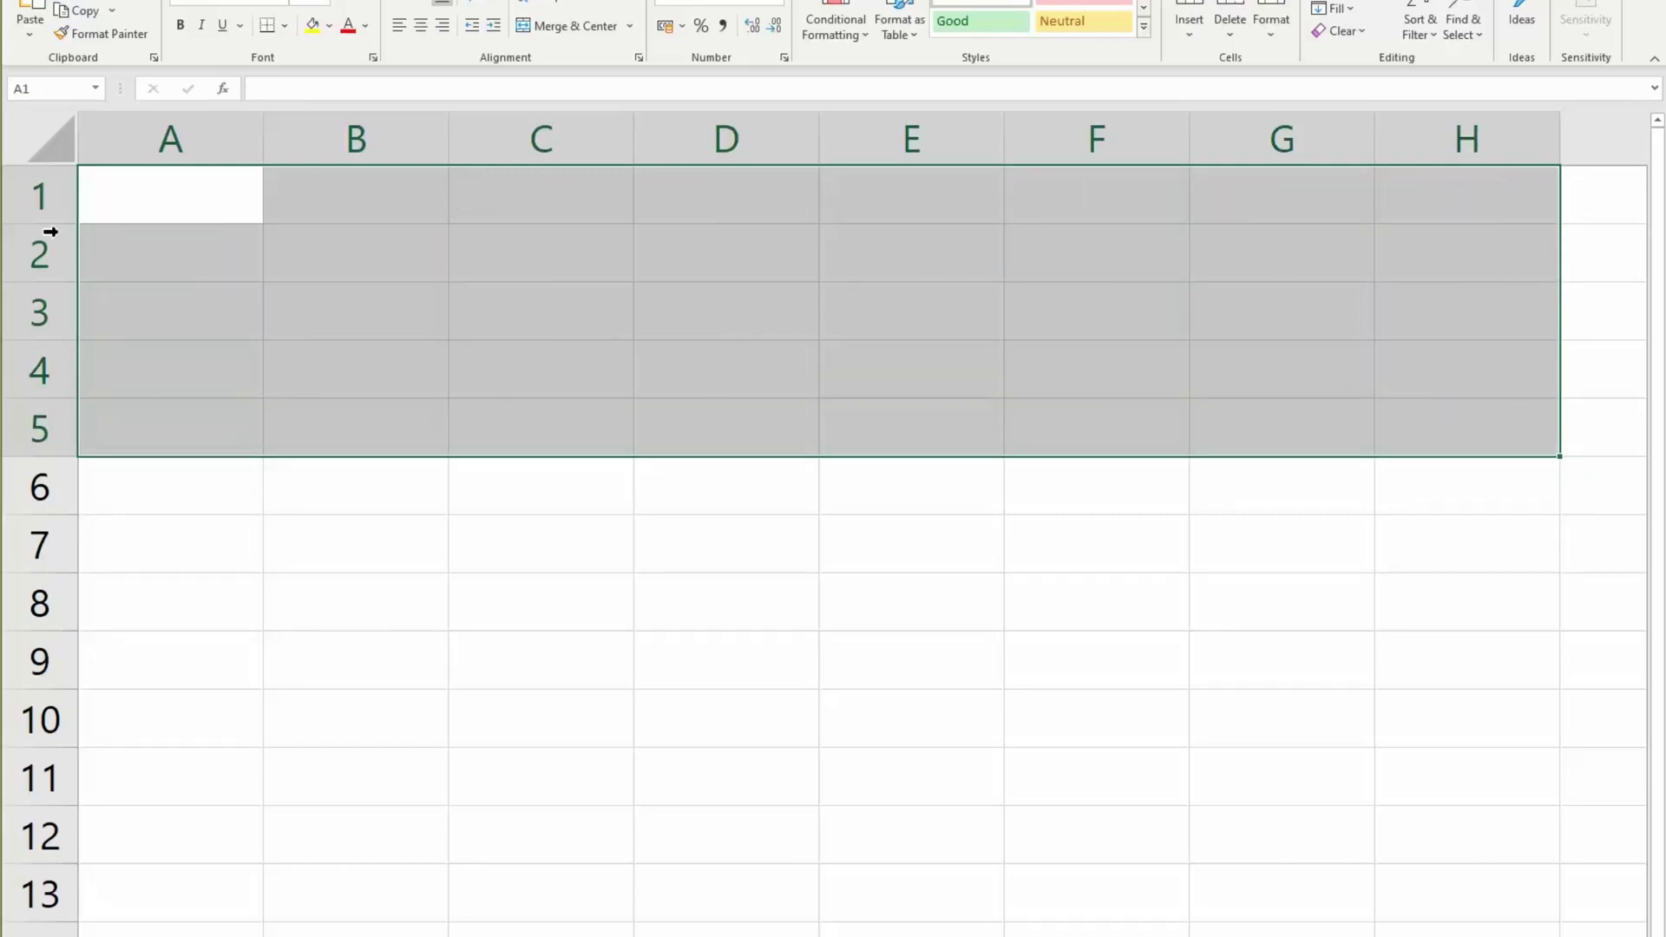
pyautogui.click(172, 193)
pyautogui.click(172, 193)
pyautogui.write('J')
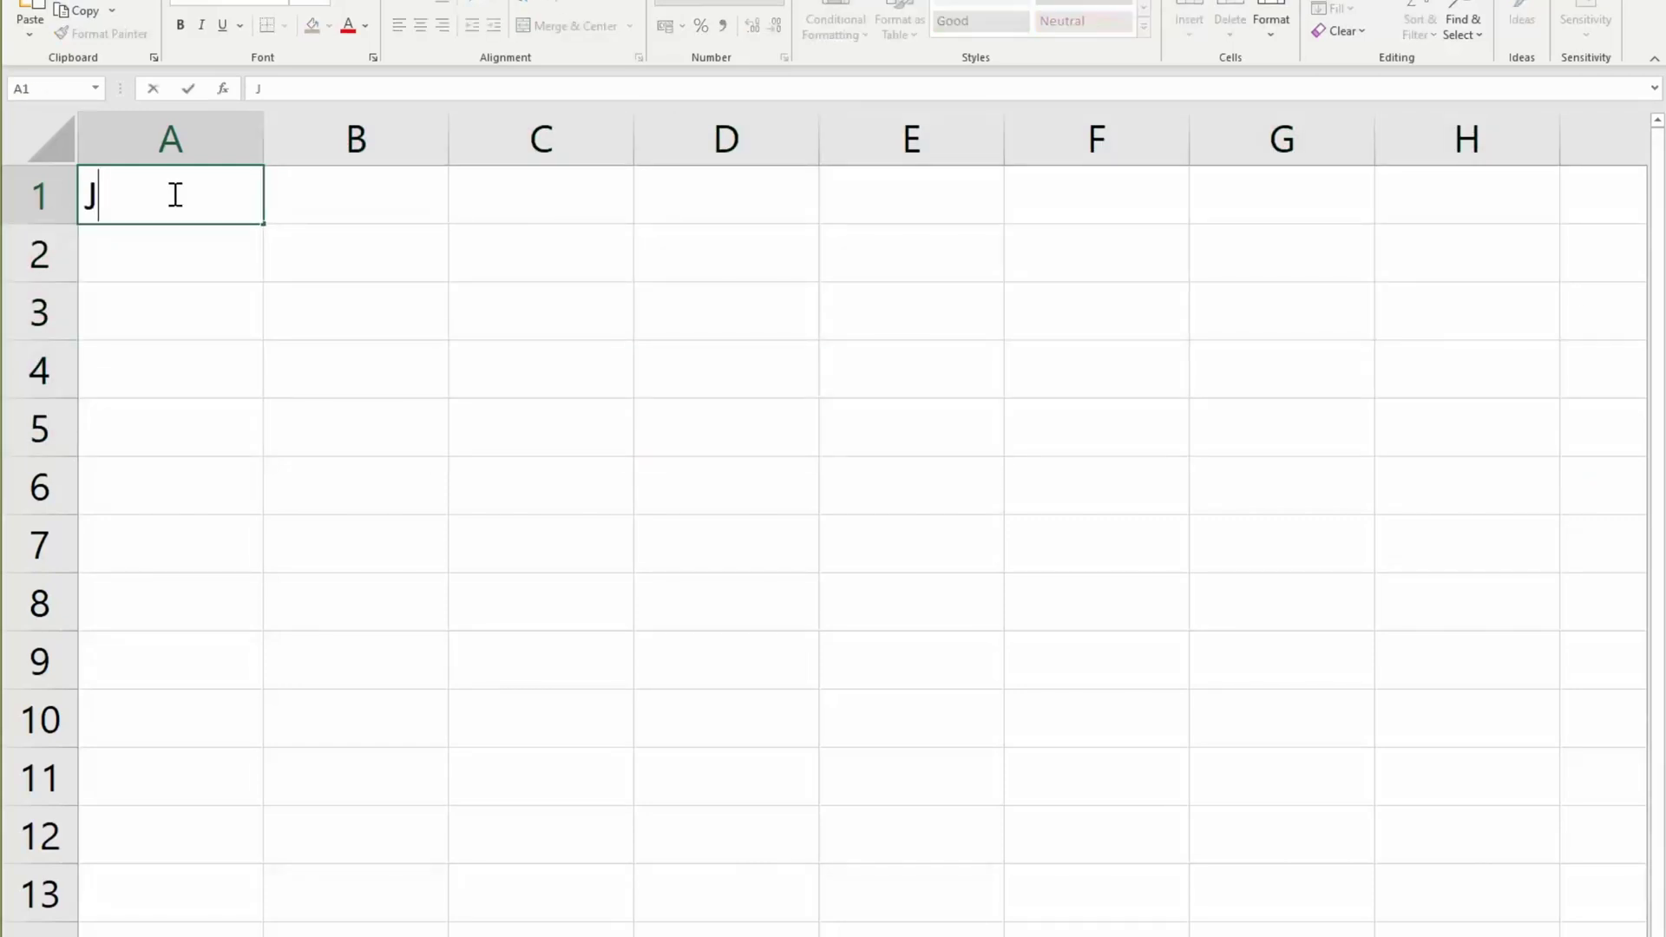
pyautogui.write('anuray')
pyautogui.press('BackSpace')
pyautogui.press('BackSpace')
pyautogui.press('BackSpace')
pyautogui.write('ary')
pyautogui.press('Return')
# Step: Enter February in B1 and extend the January–February series across to August in H1
pyautogui.press('Up')
pyautogui.press('Right')
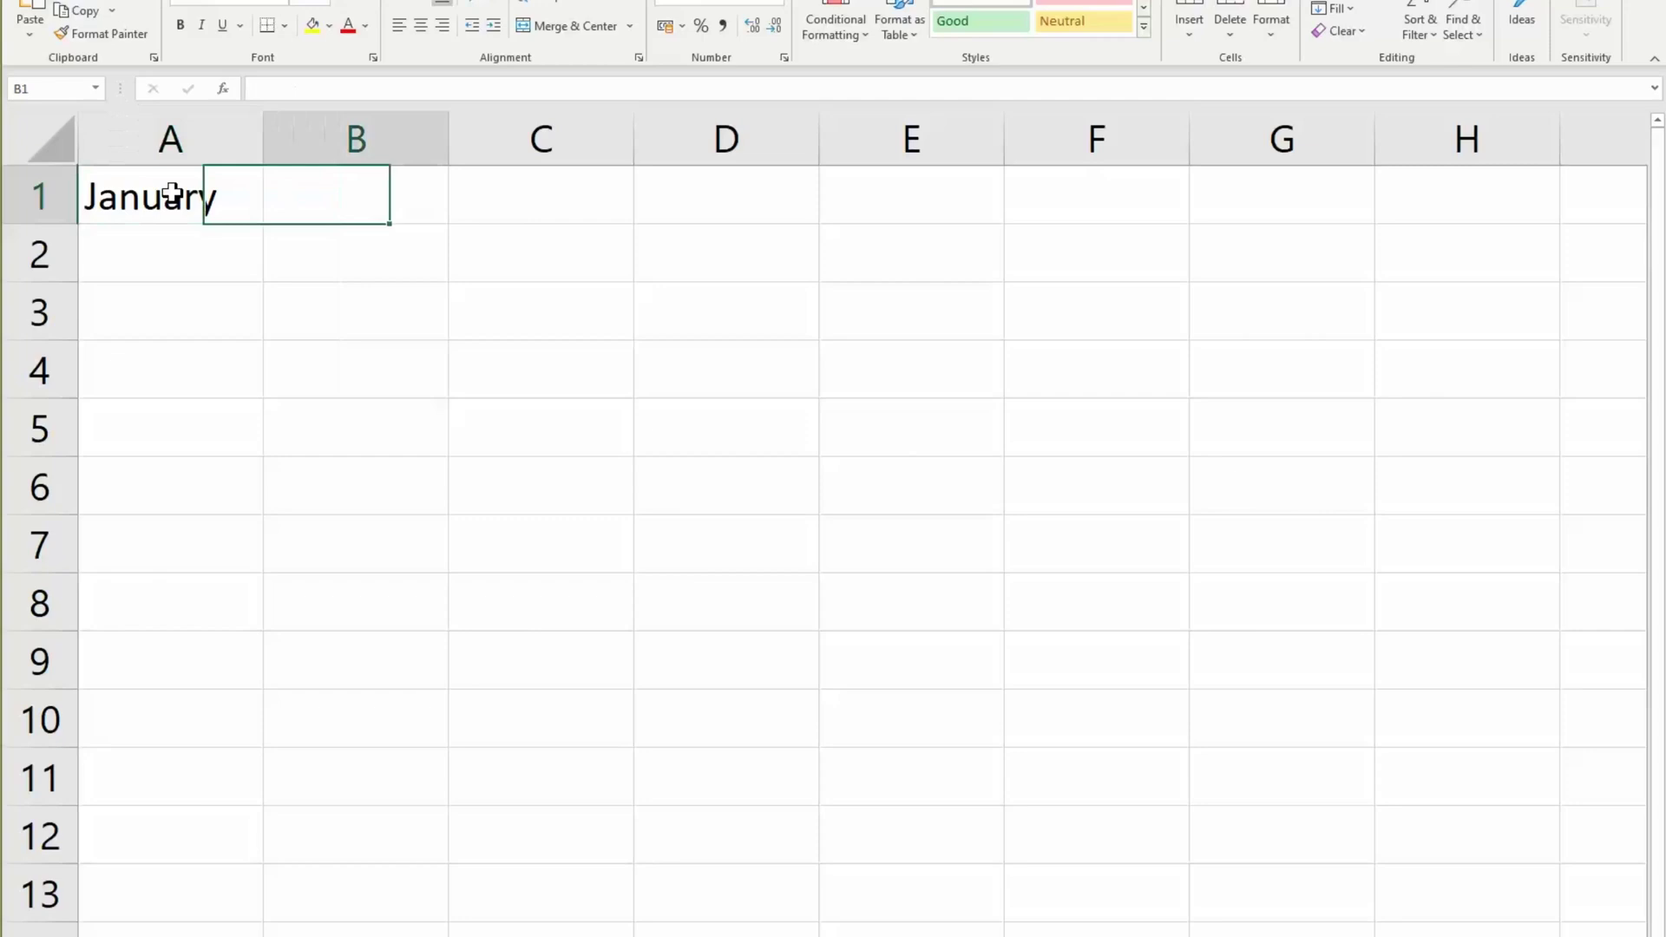
pyautogui.write('February')
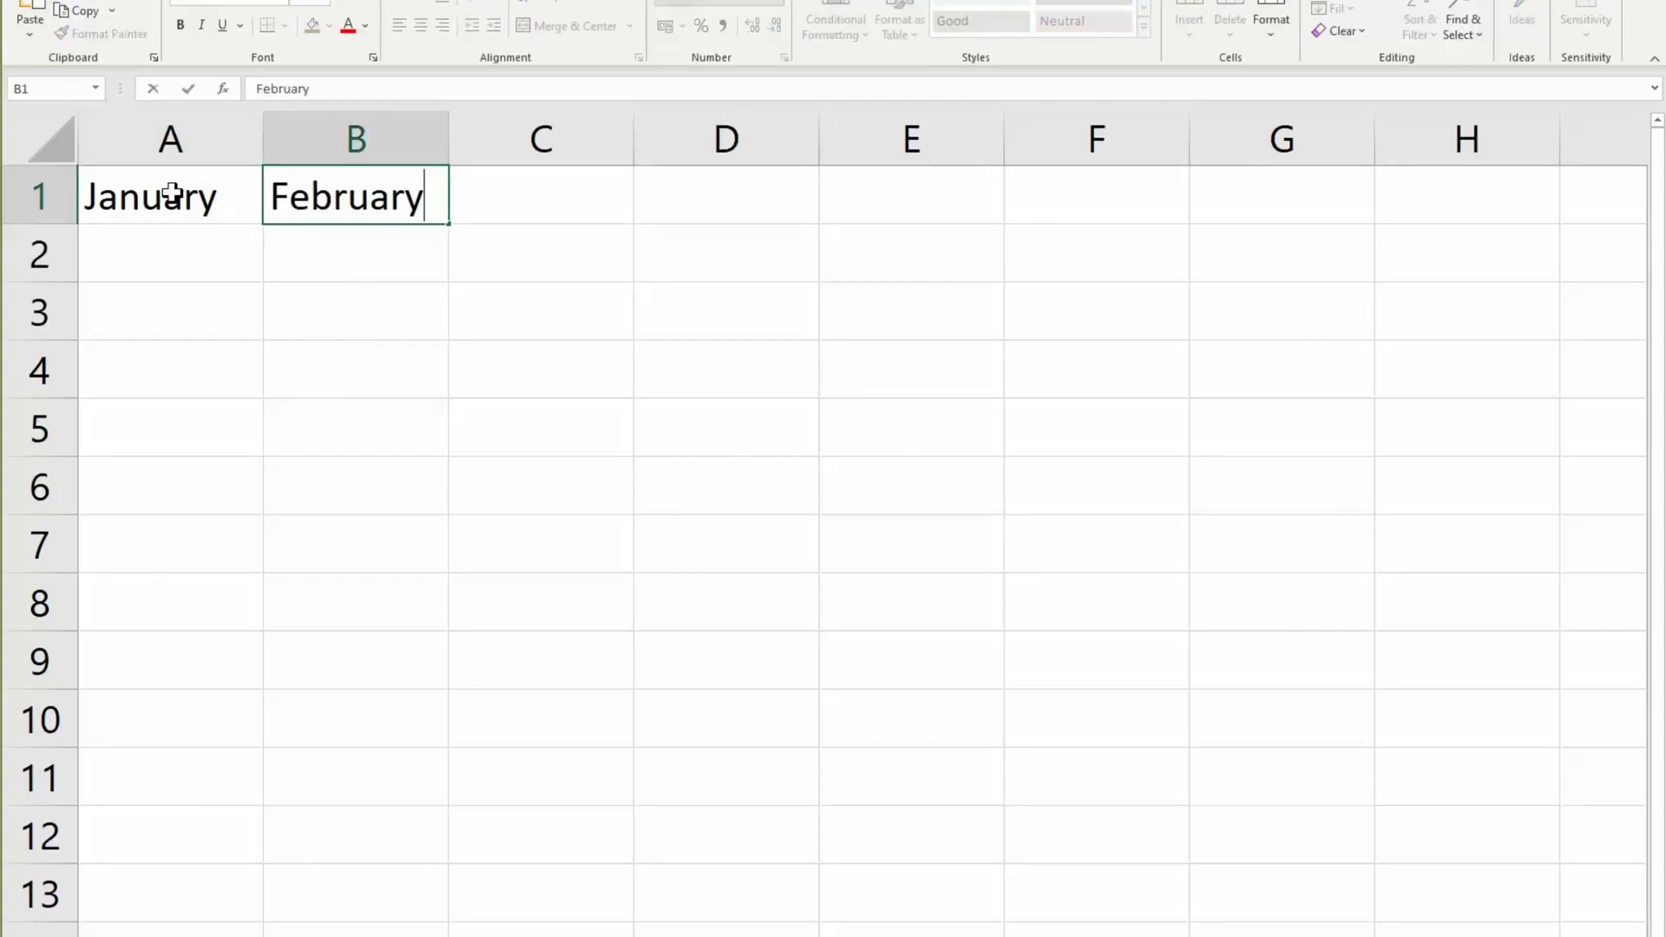
pyautogui.press('Return')
pyautogui.moveTo(163, 191); pyautogui.dragTo(382, 203)
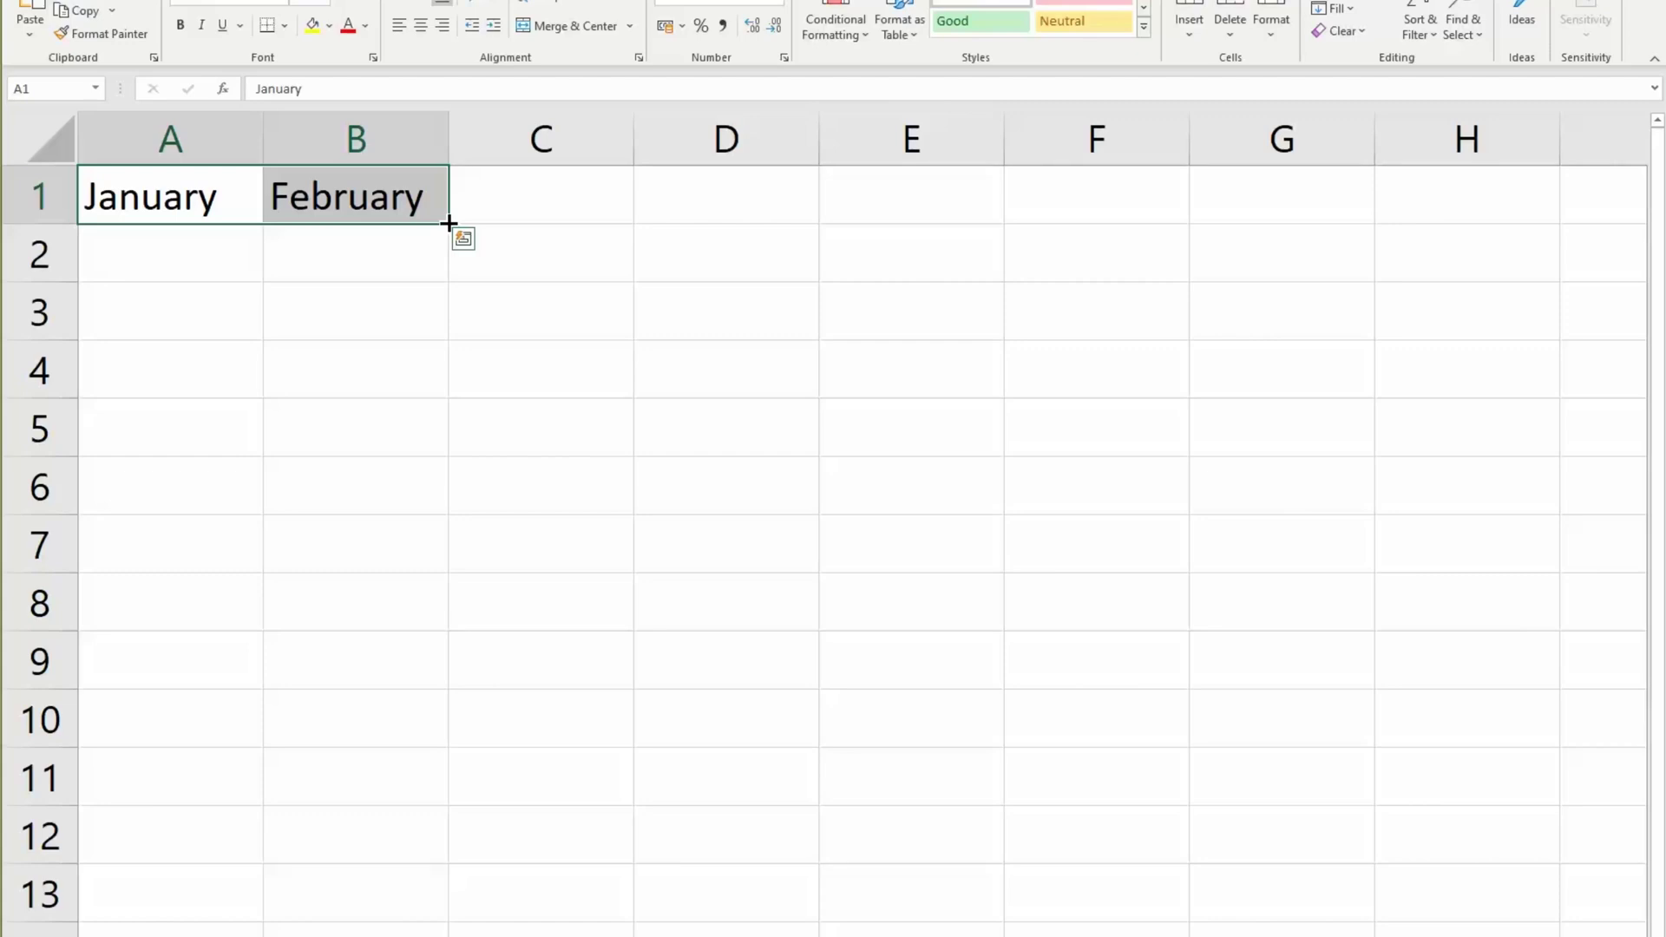
pyautogui.moveTo(449, 224); pyautogui.dragTo(1536, 260)
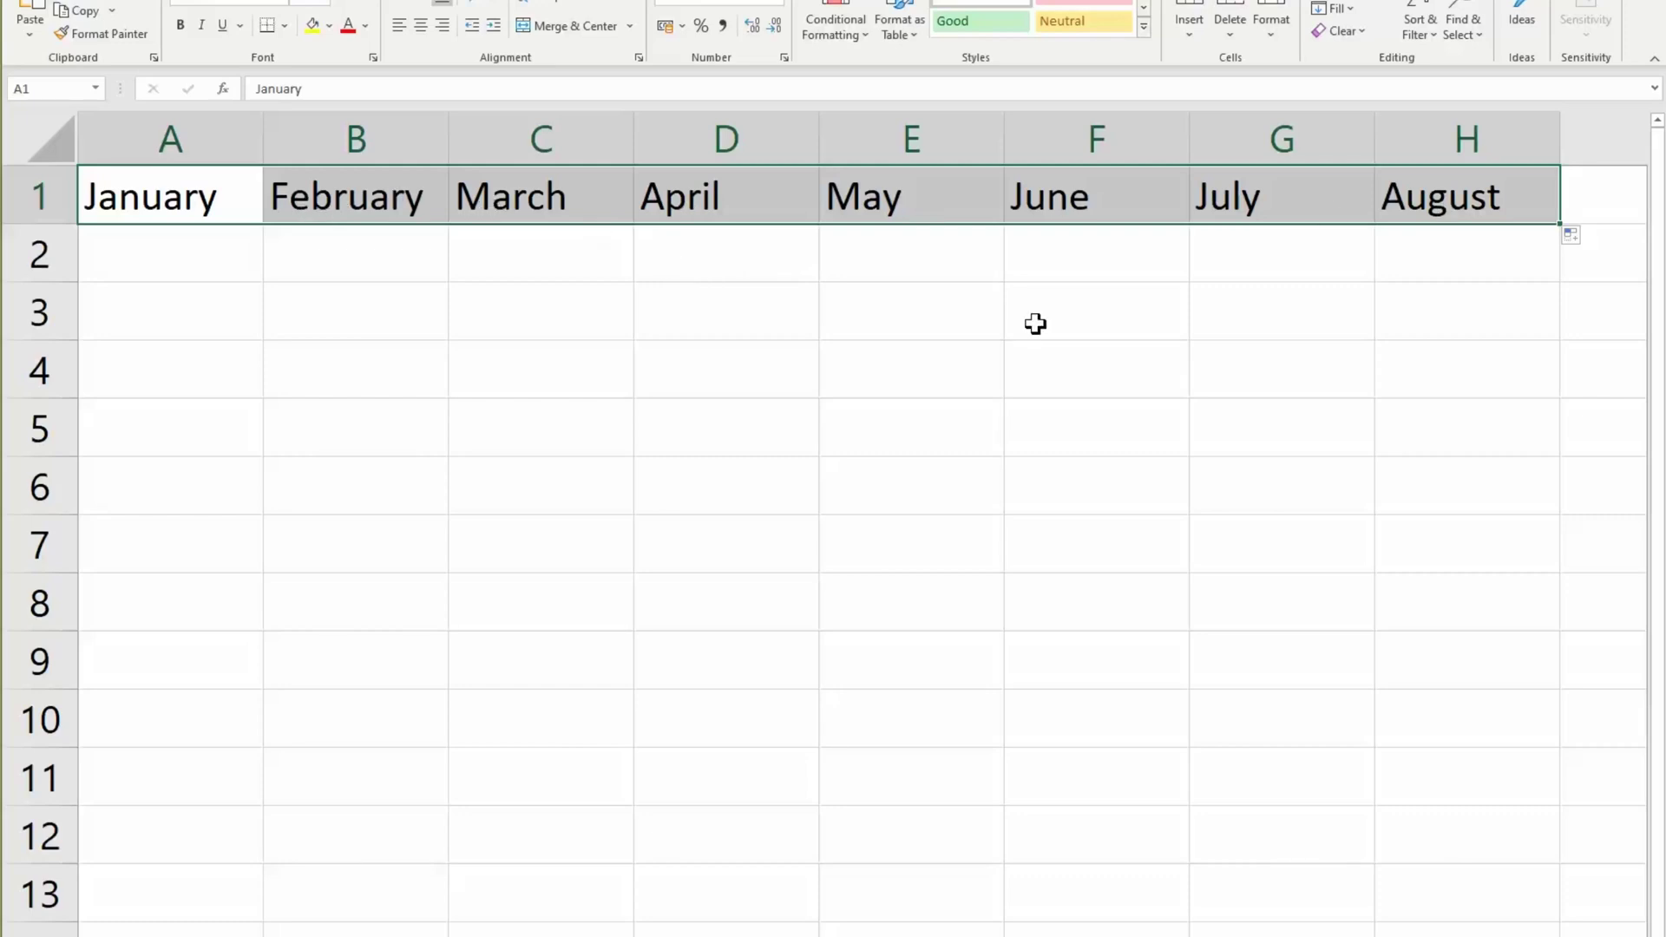
# Step: Enter 2020 and 2027 in A2:B2 and fill the year series along row 2 to 2062
pyautogui.click(208, 260)
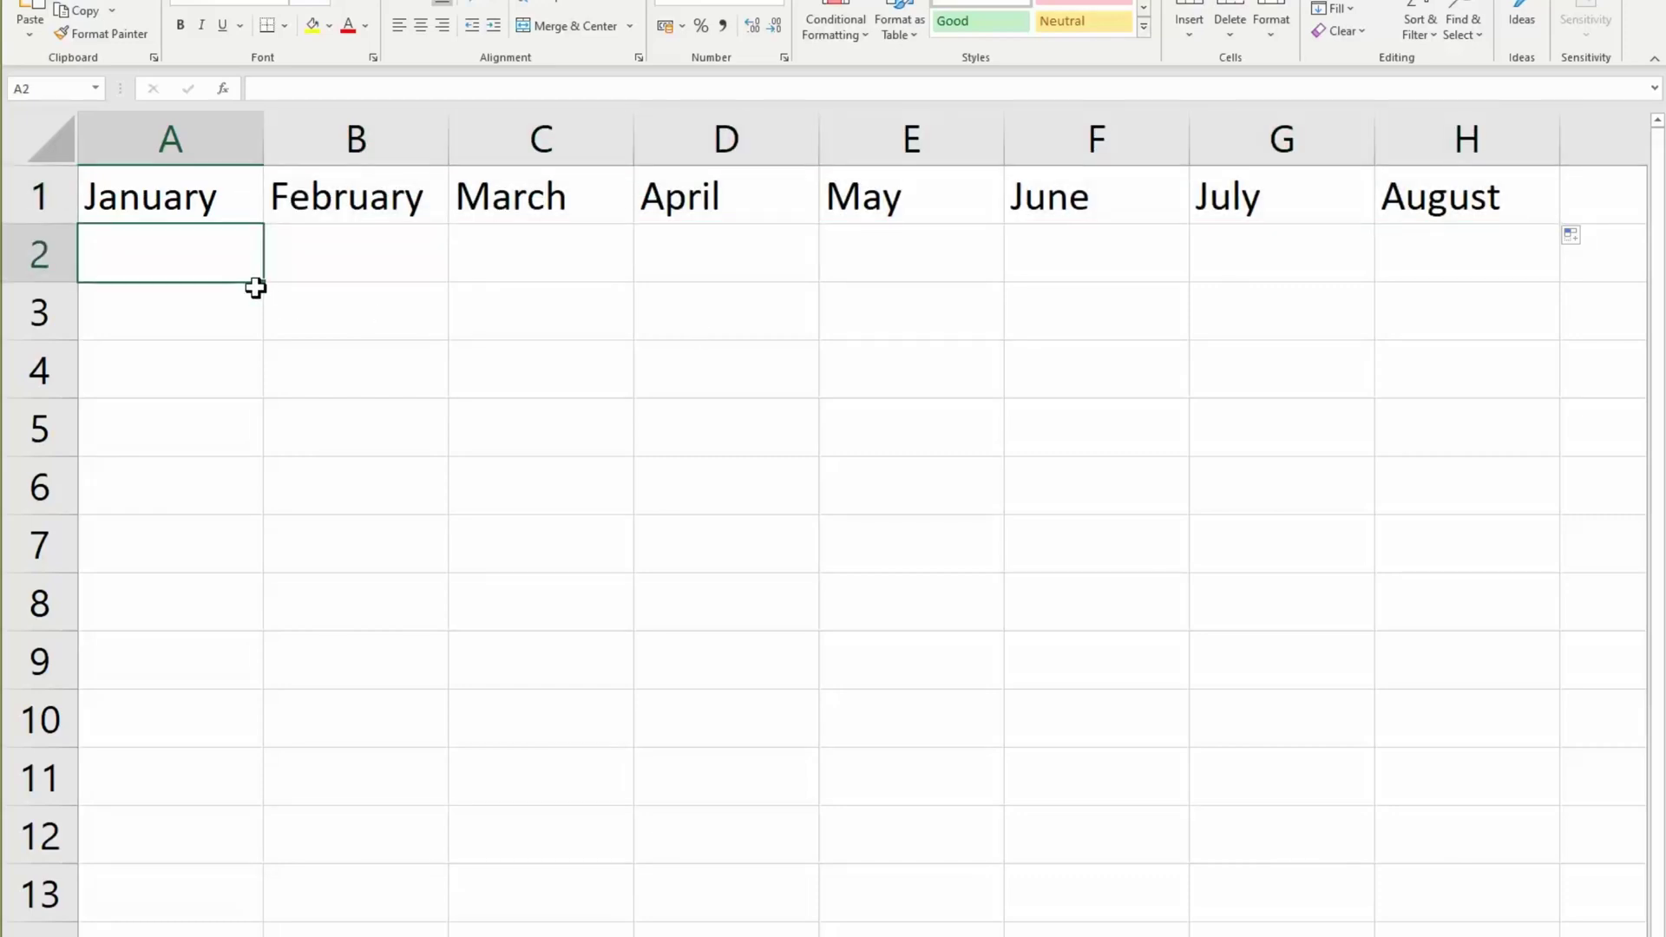
pyautogui.write('2020')
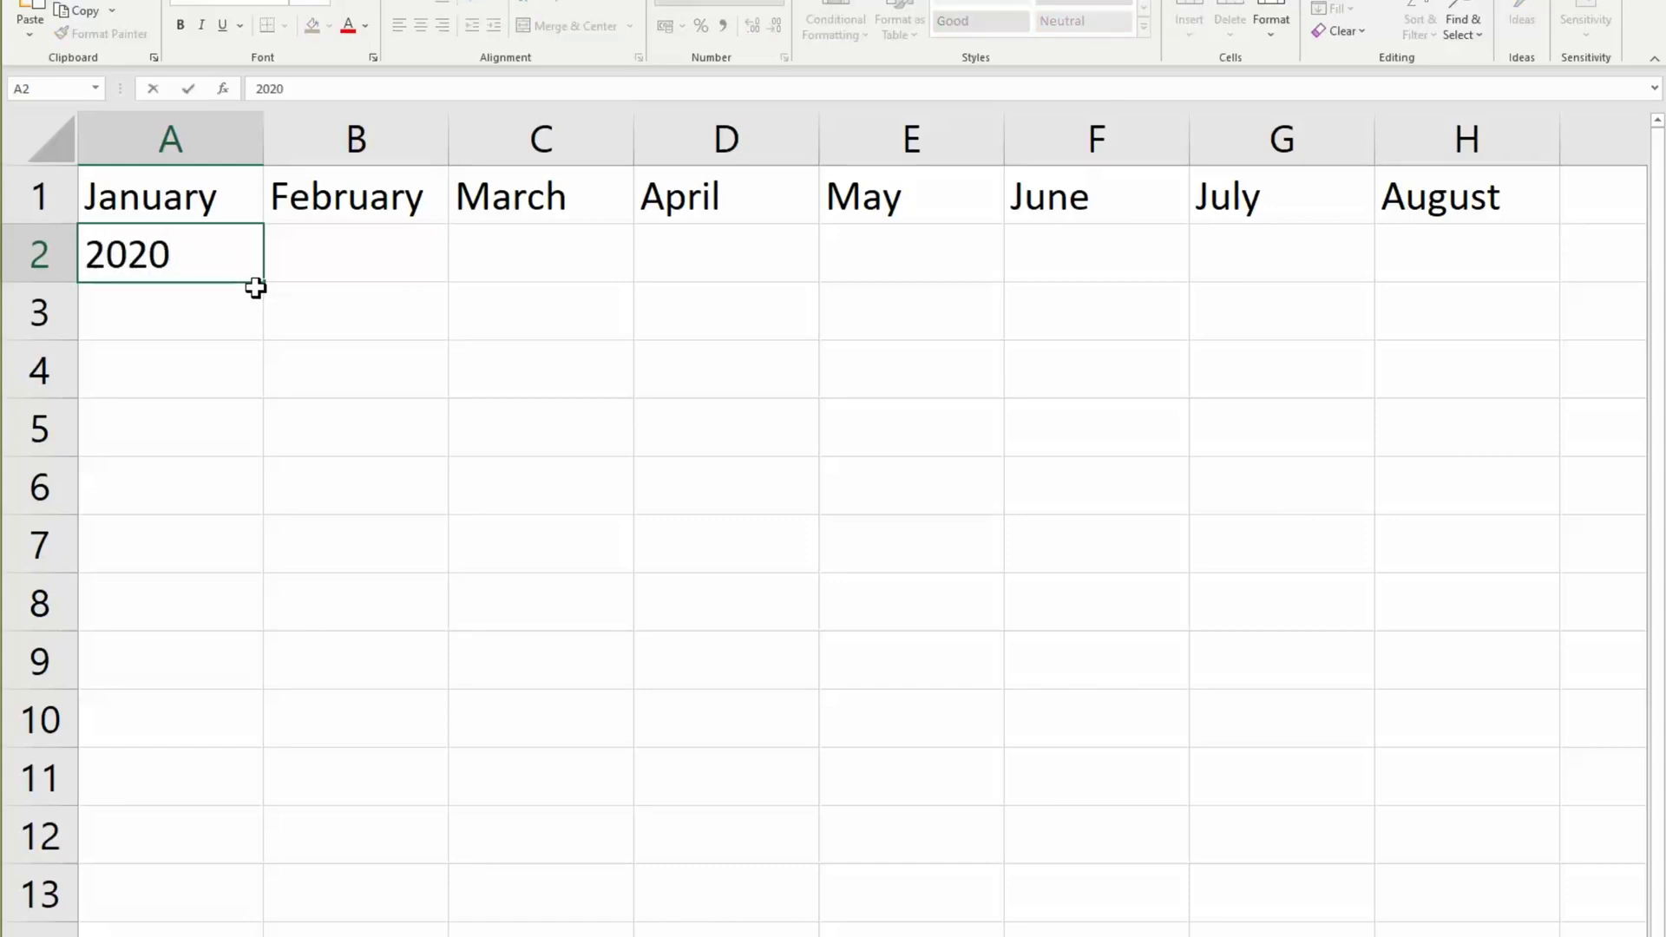
pyautogui.press('Tab')
pyautogui.write('202')
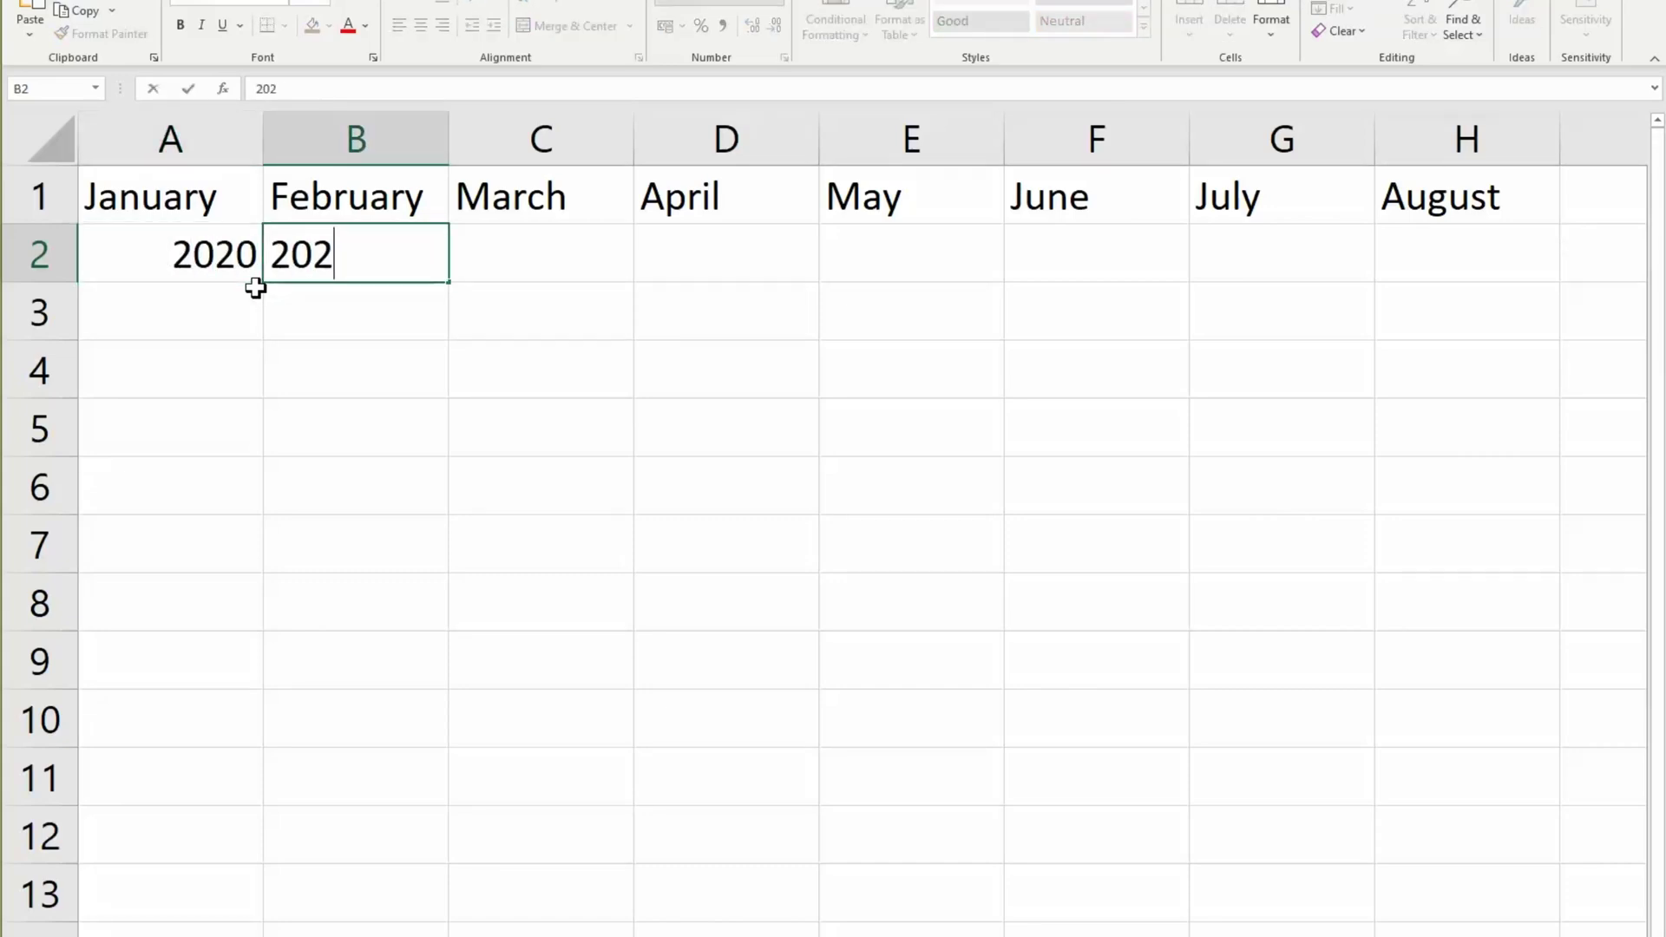
pyautogui.write('7')
pyautogui.click(214, 265)
pyautogui.moveTo(206, 252); pyautogui.dragTo(345, 252)
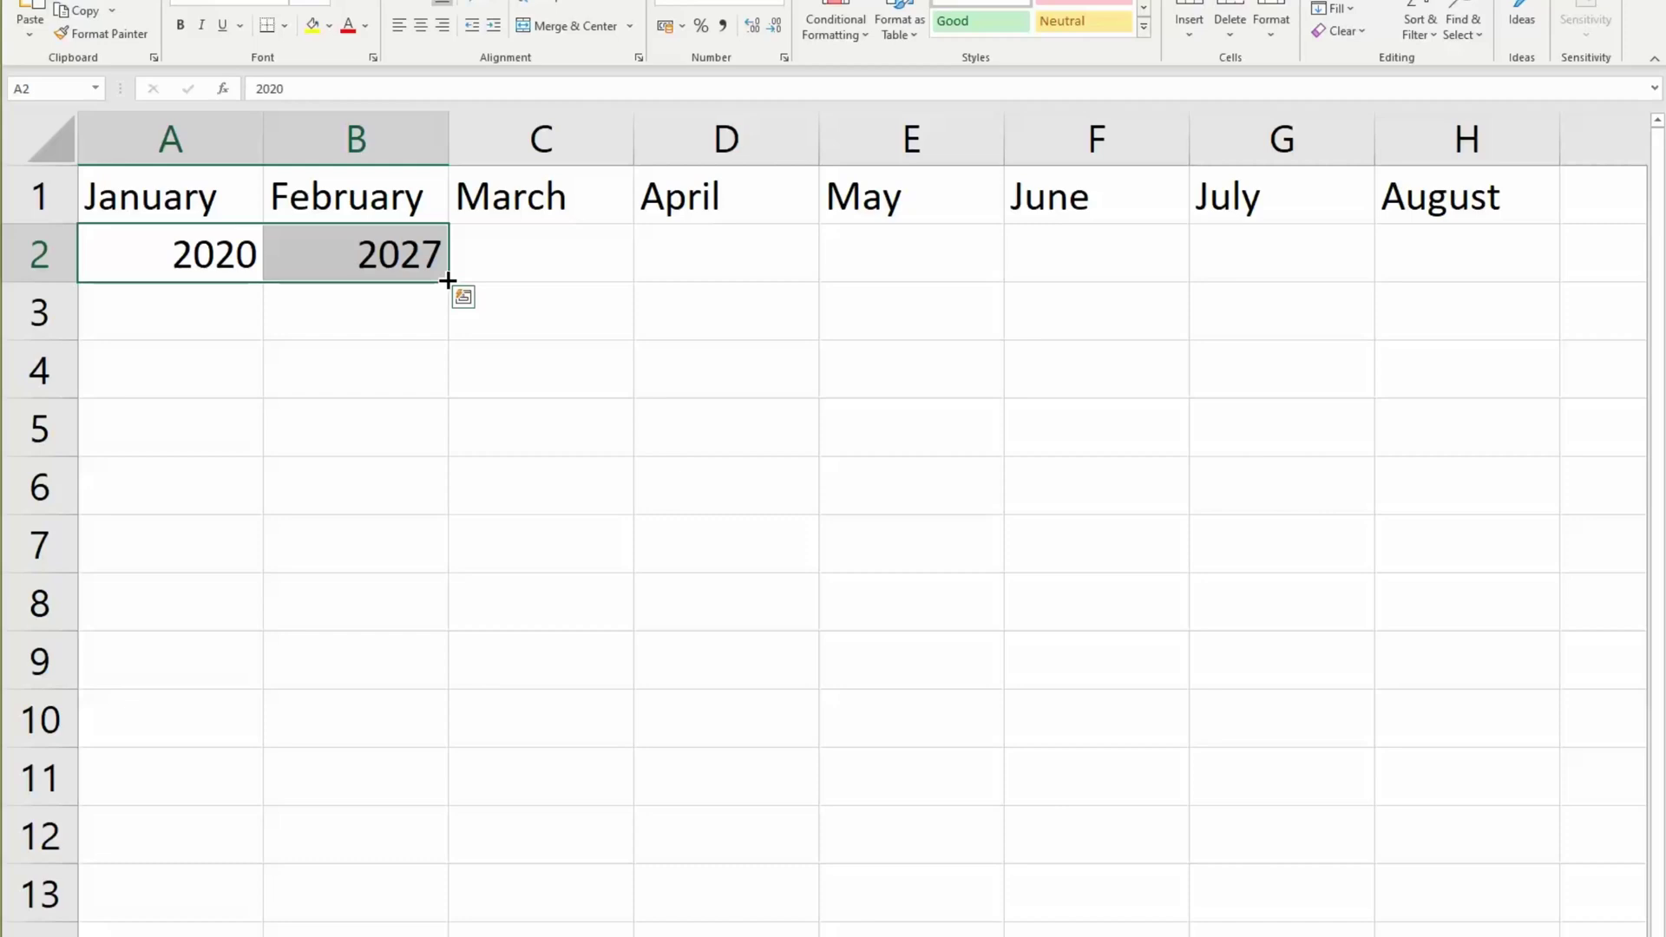
pyautogui.moveTo(448, 281); pyautogui.dragTo(1492, 290)
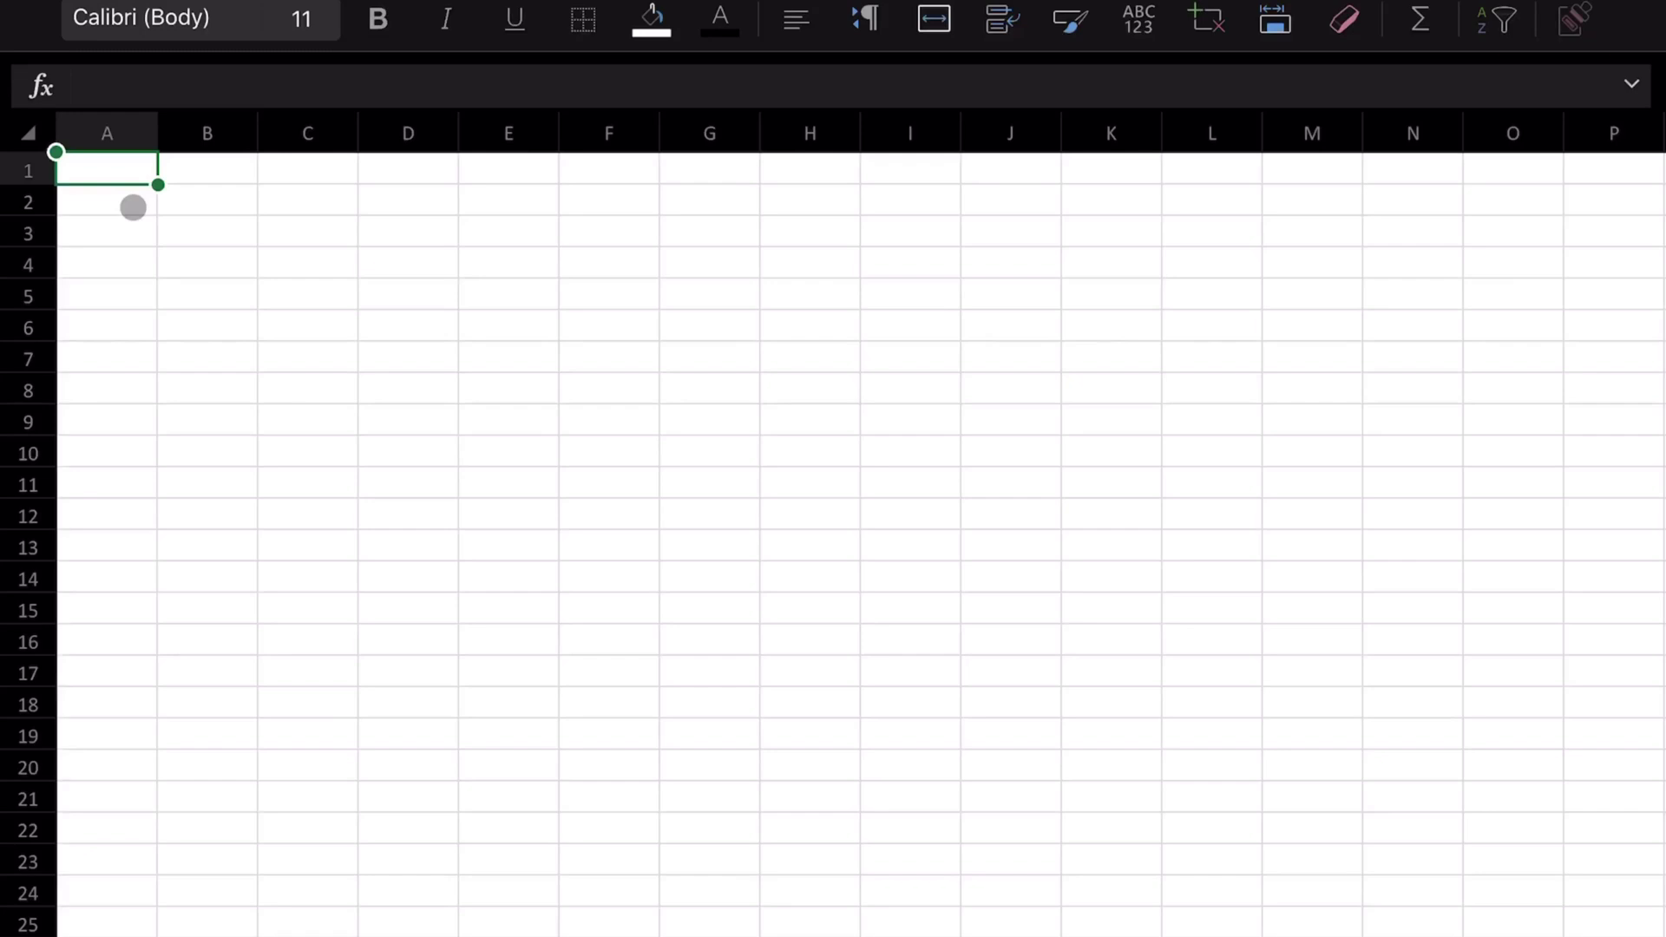
# Step: Enter January 2020 and Feb 2020 in A1:B1 and fill the monthly date series across row 1
pyautogui.write('Janu')
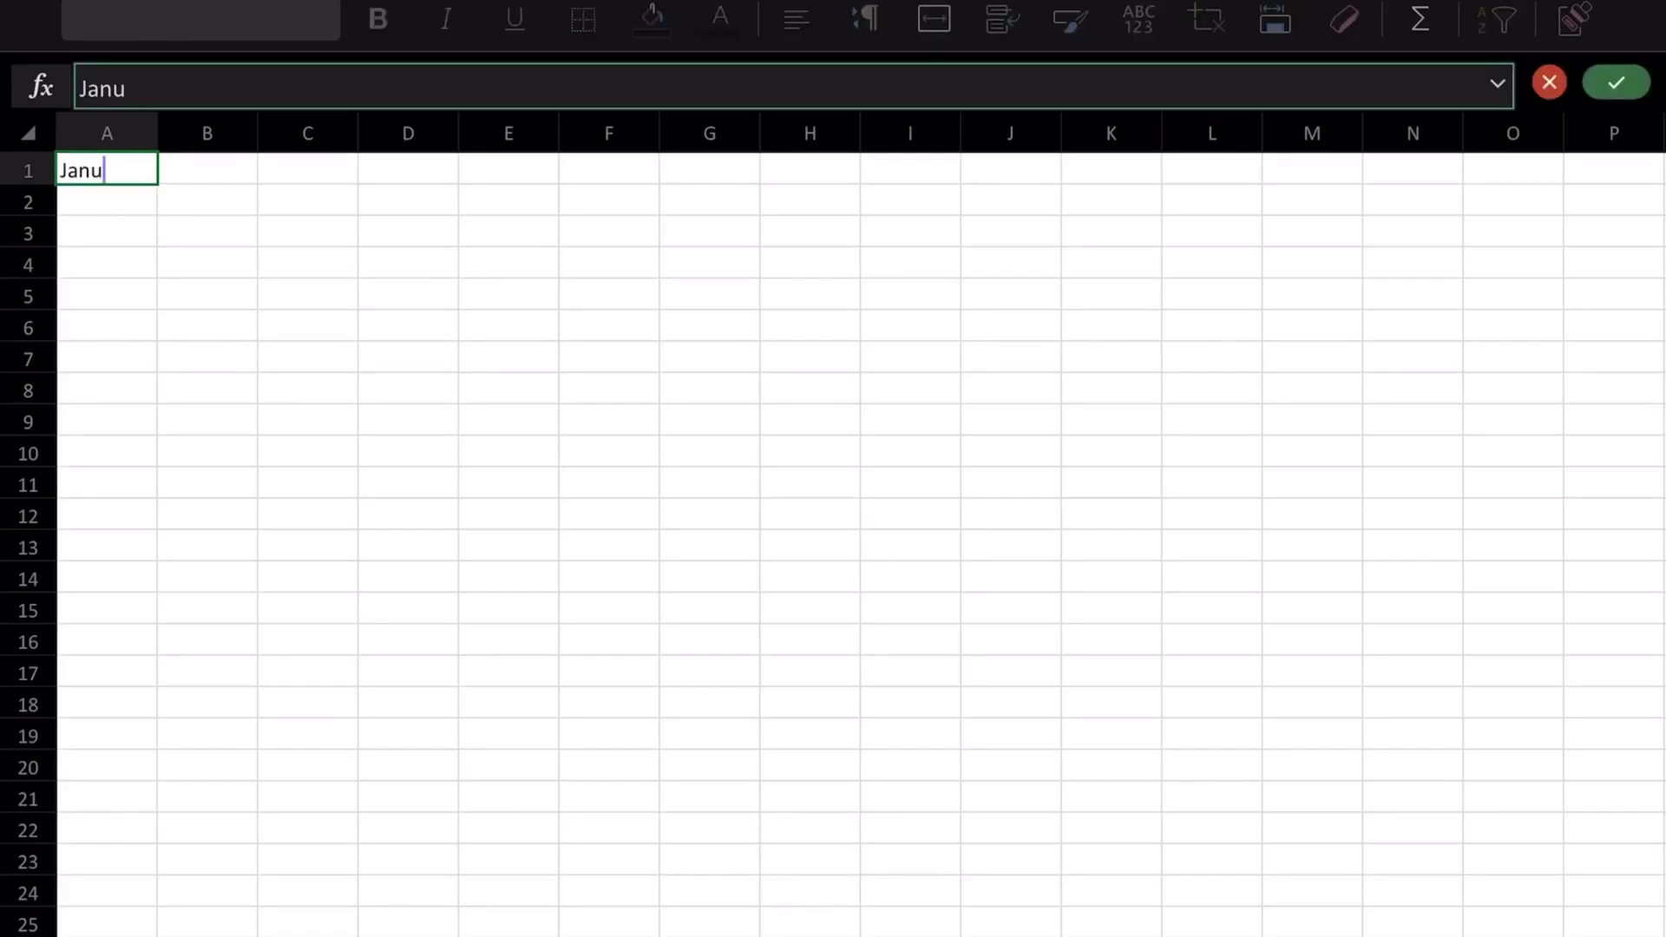
pyautogui.write('ary 2020')
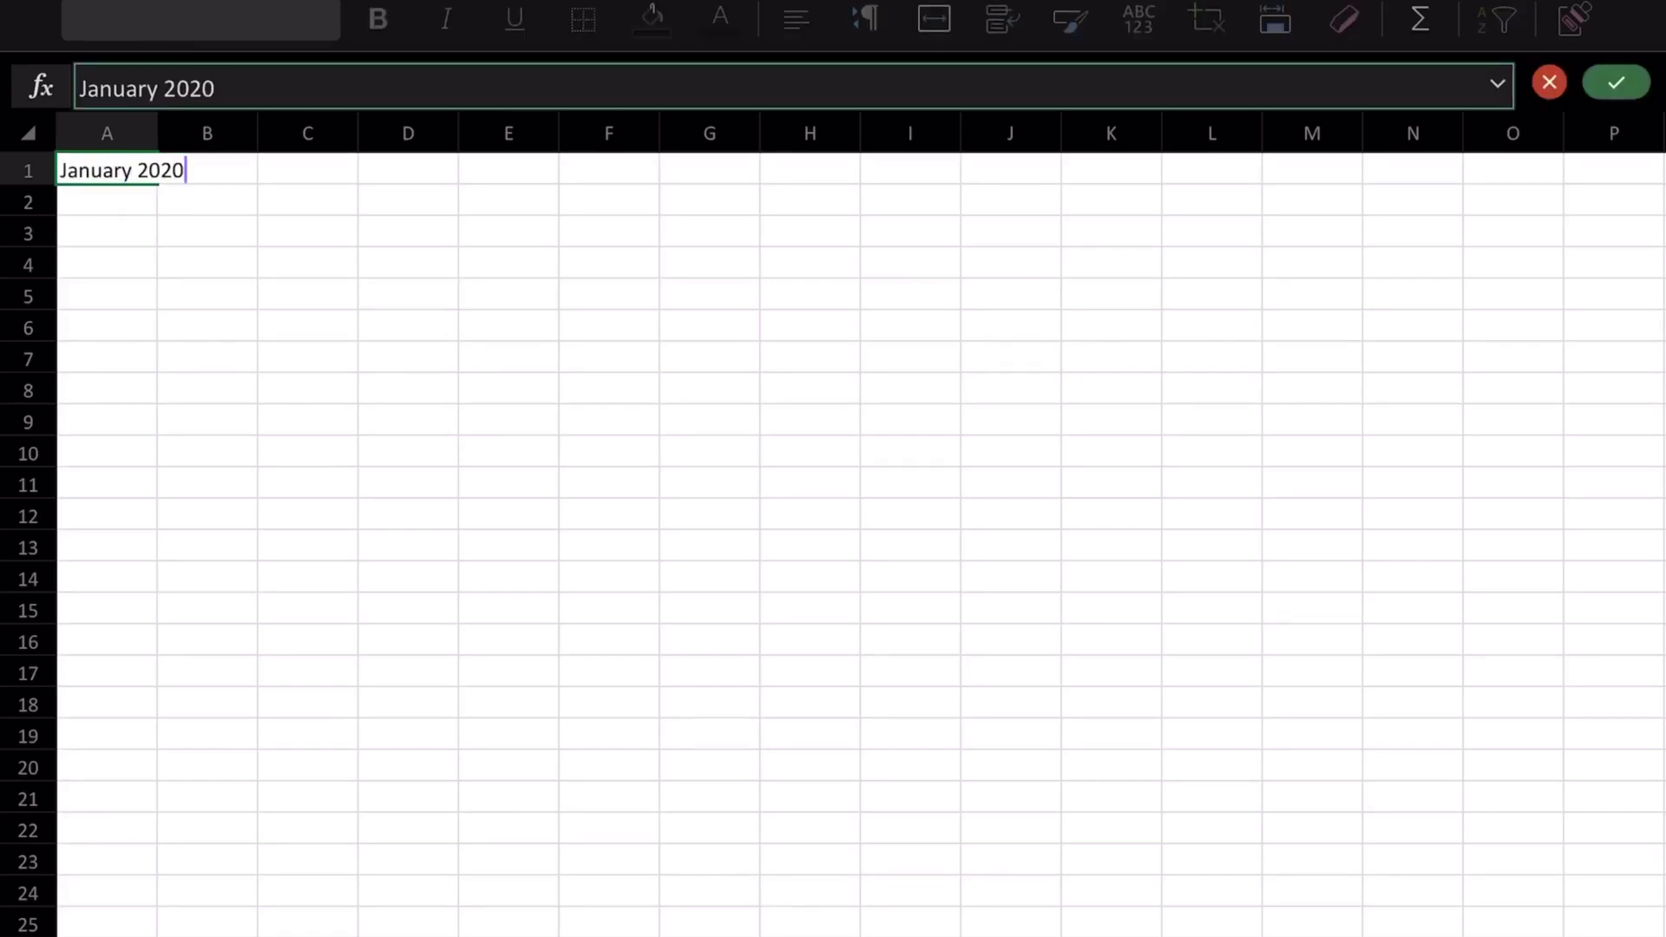
pyautogui.press('Return')
pyautogui.click(207, 170)
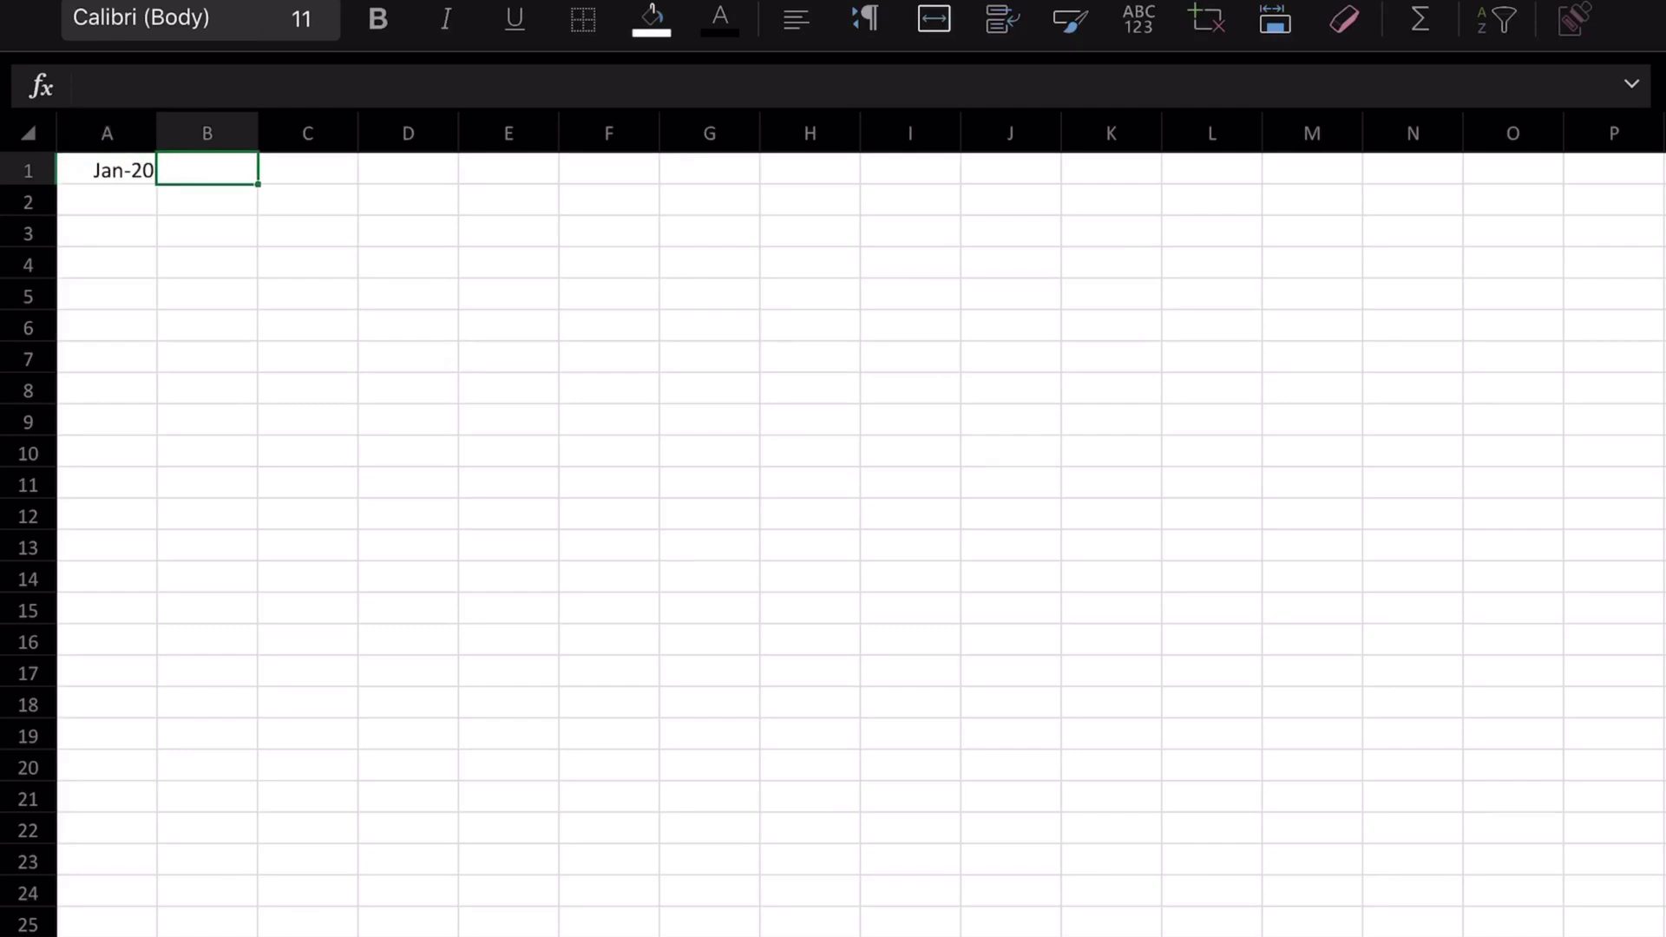
pyautogui.write('Feb 2020')
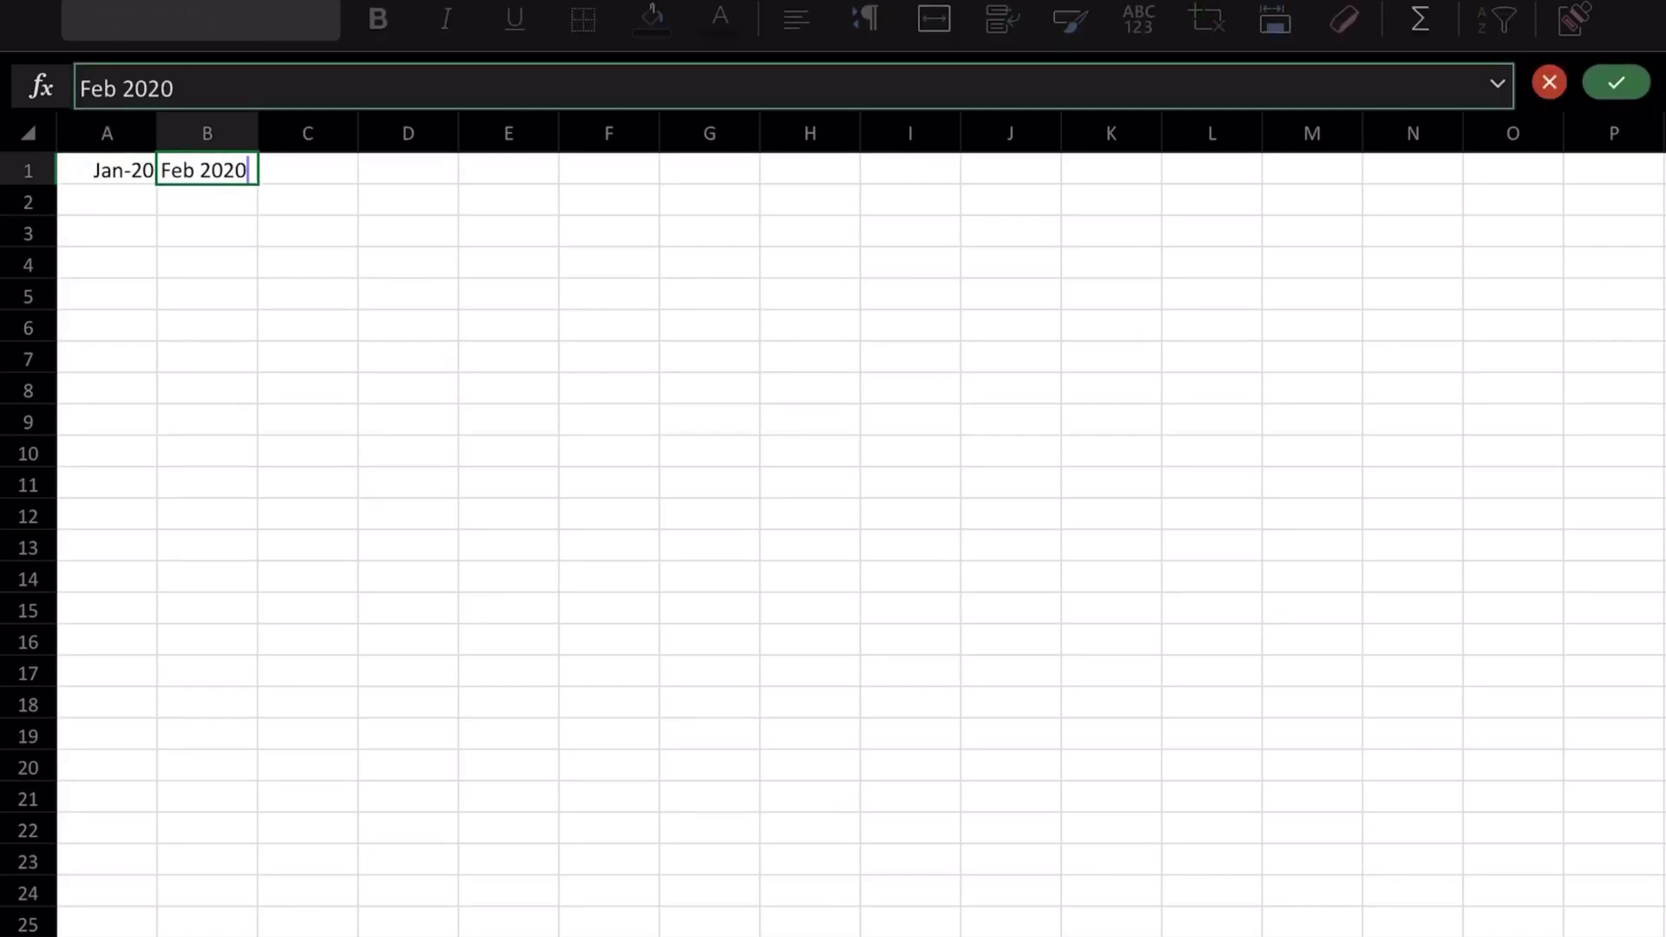
pyautogui.press('Return')
pyautogui.click(207, 170)
pyautogui.click(107, 170)
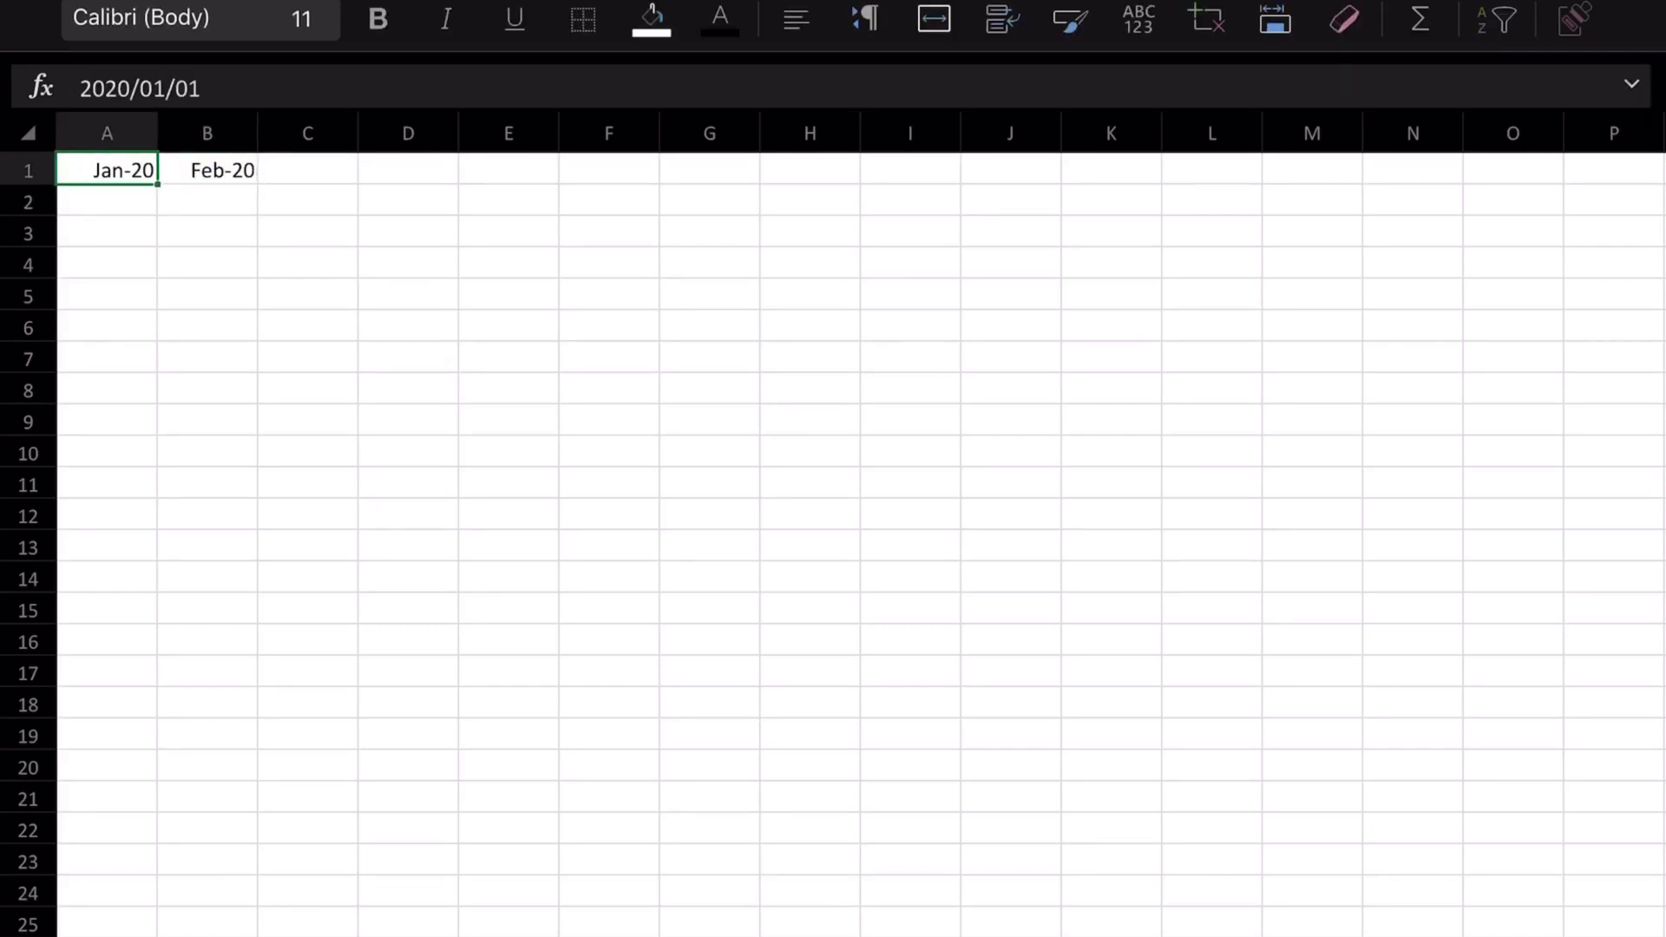
pyautogui.moveTo(107, 171); pyautogui.dragTo(653, 182)
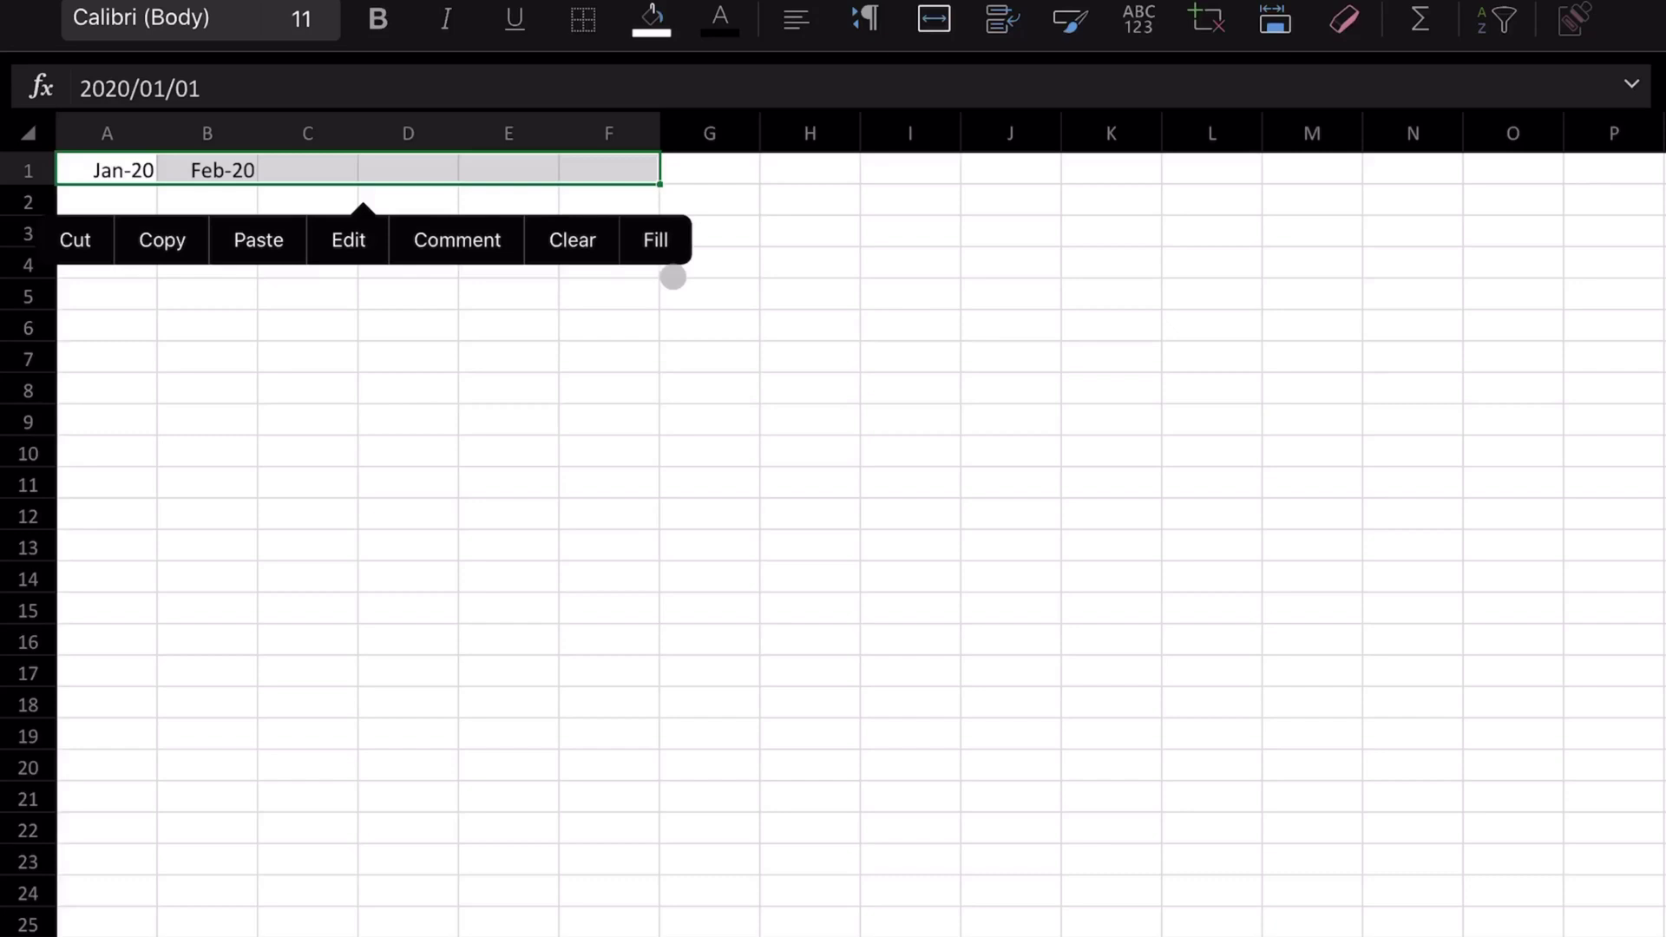
pyautogui.click(655, 239)
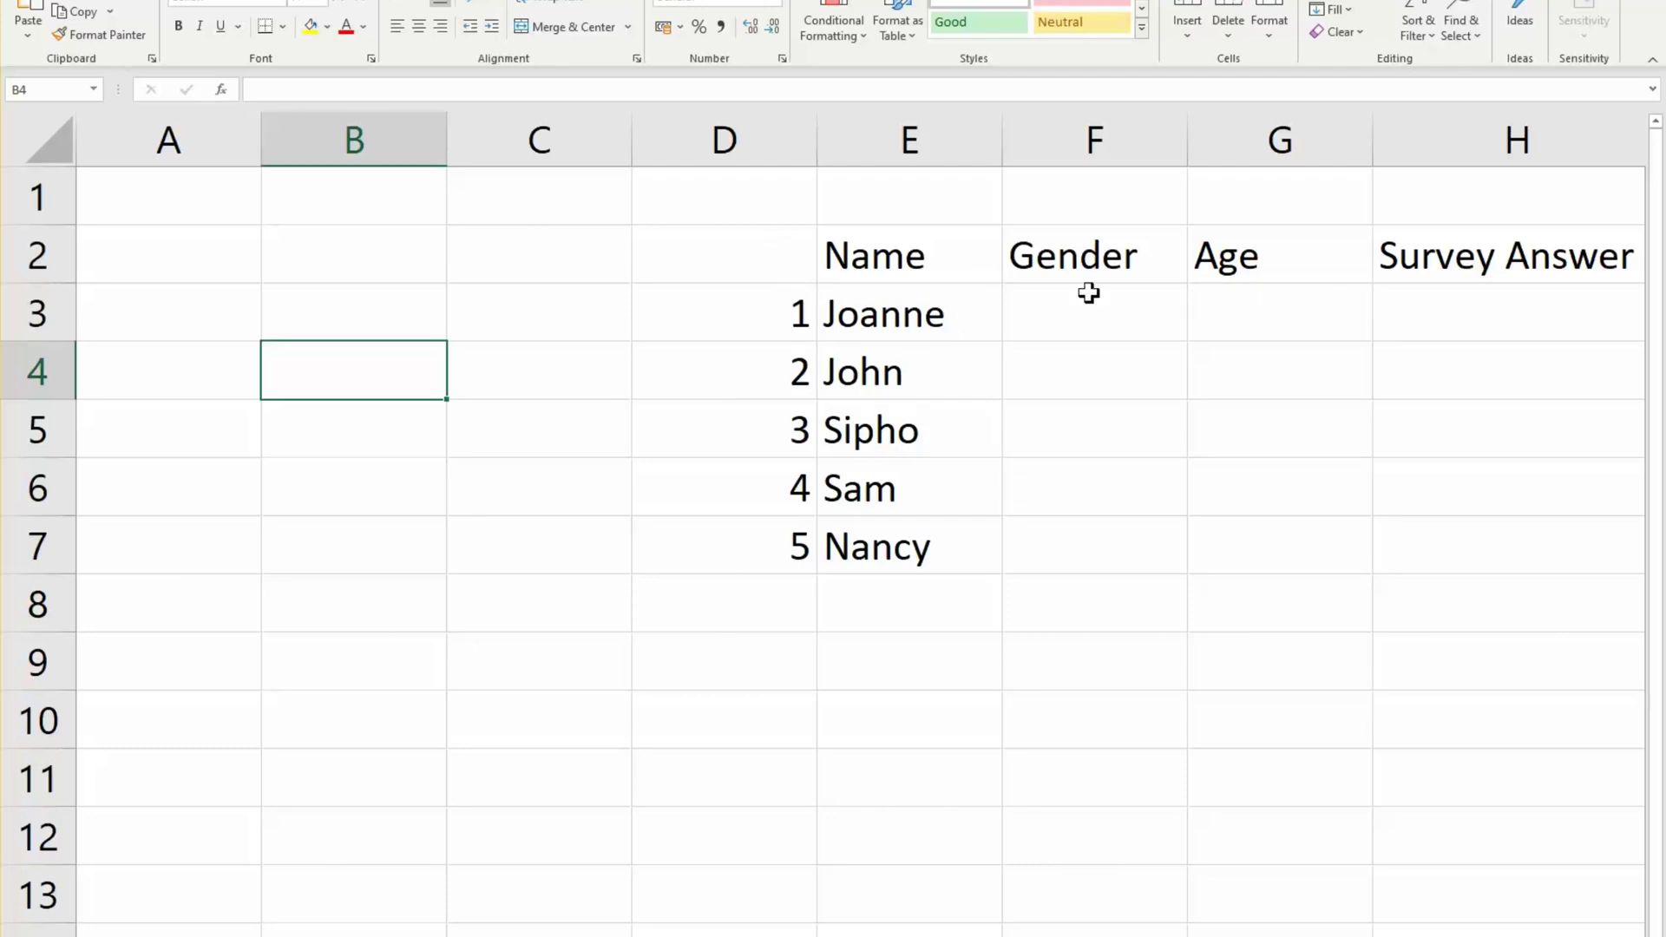
# Step: Select the survey table D2:H7 and its Gender, Age and Survey Answer columns
pyautogui.moveTo(770, 256); pyautogui.dragTo(1499, 539)
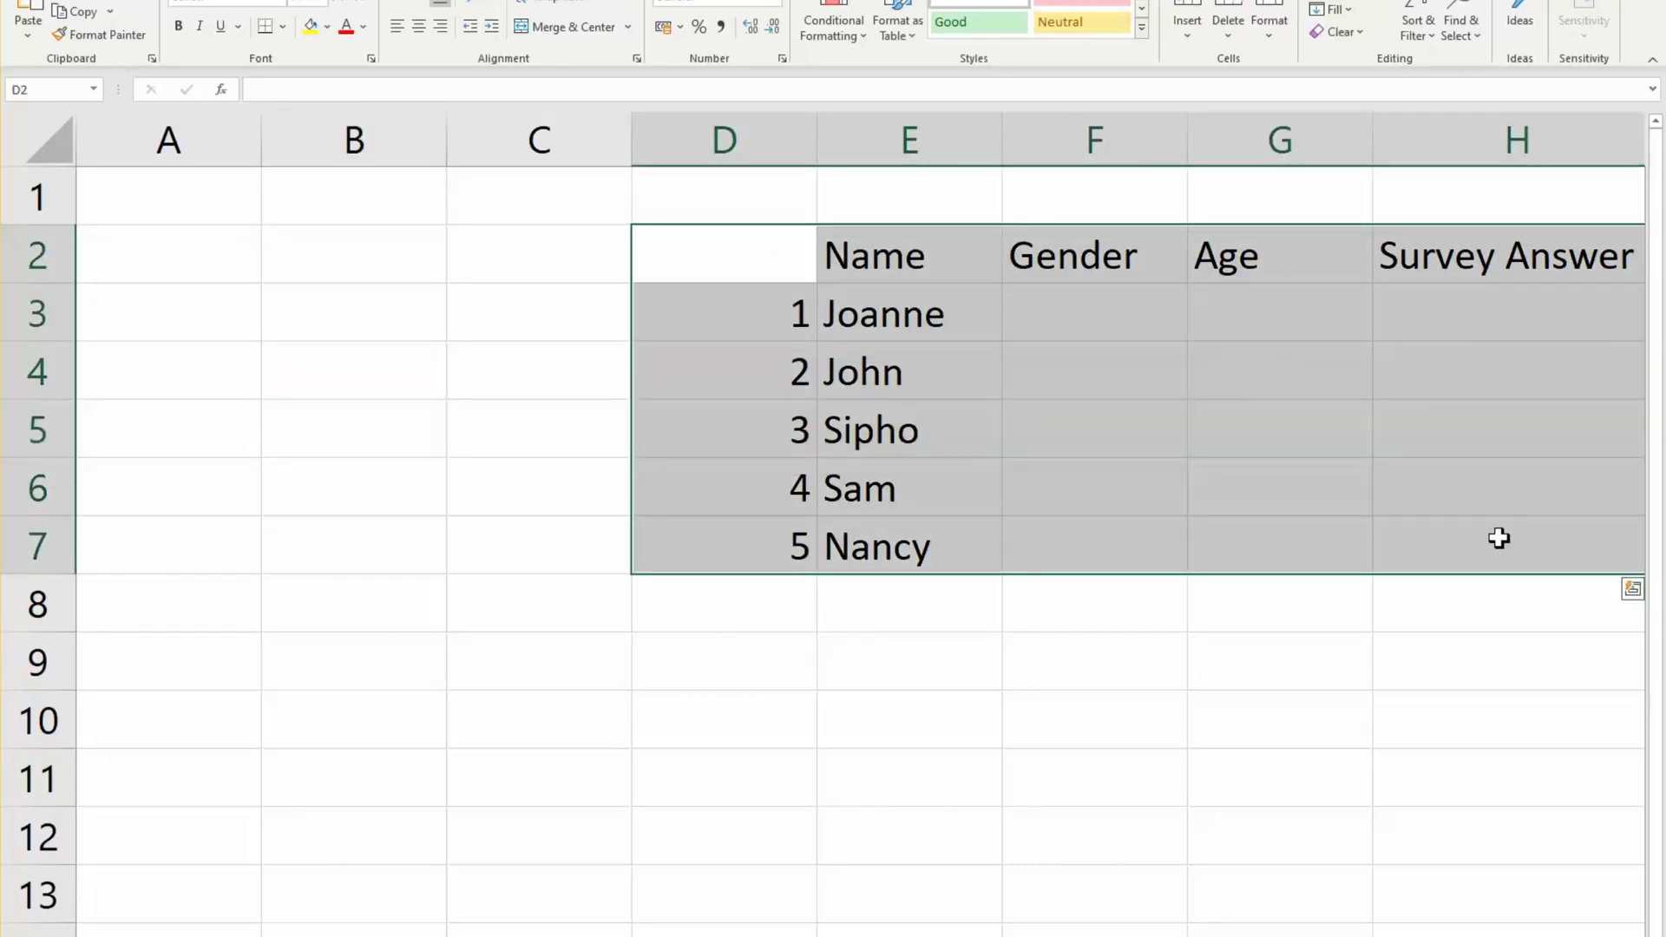
pyautogui.click(1095, 312)
pyautogui.moveTo(1095, 306); pyautogui.dragTo(1090, 547)
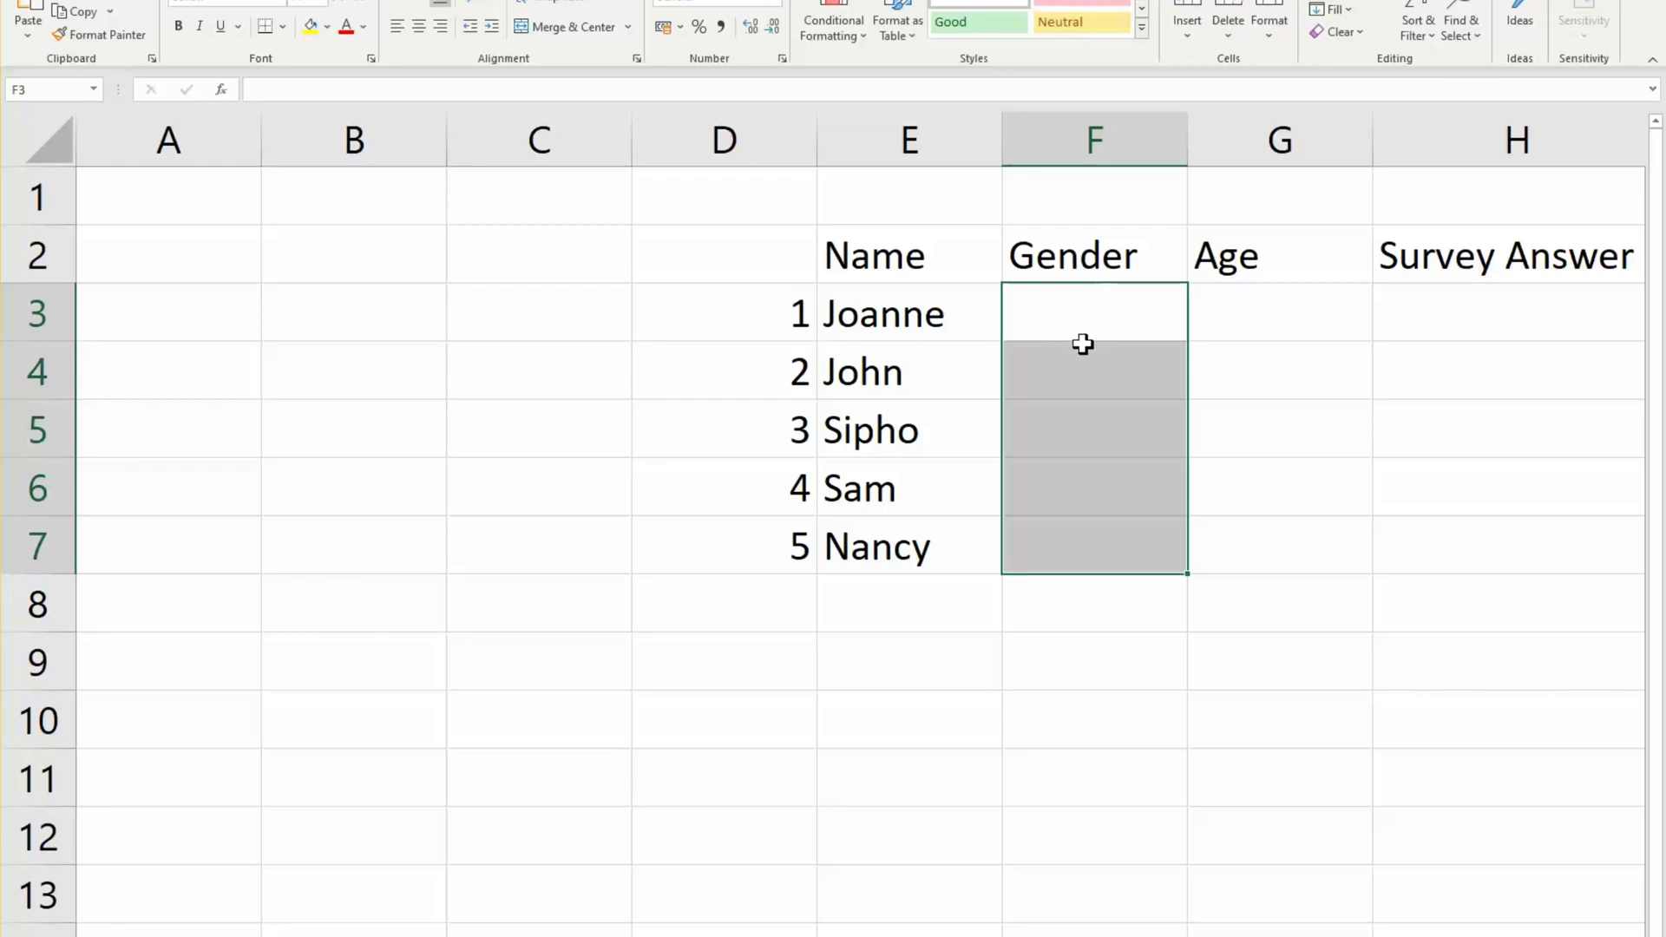
pyautogui.moveTo(1231, 320); pyautogui.dragTo(1276, 524)
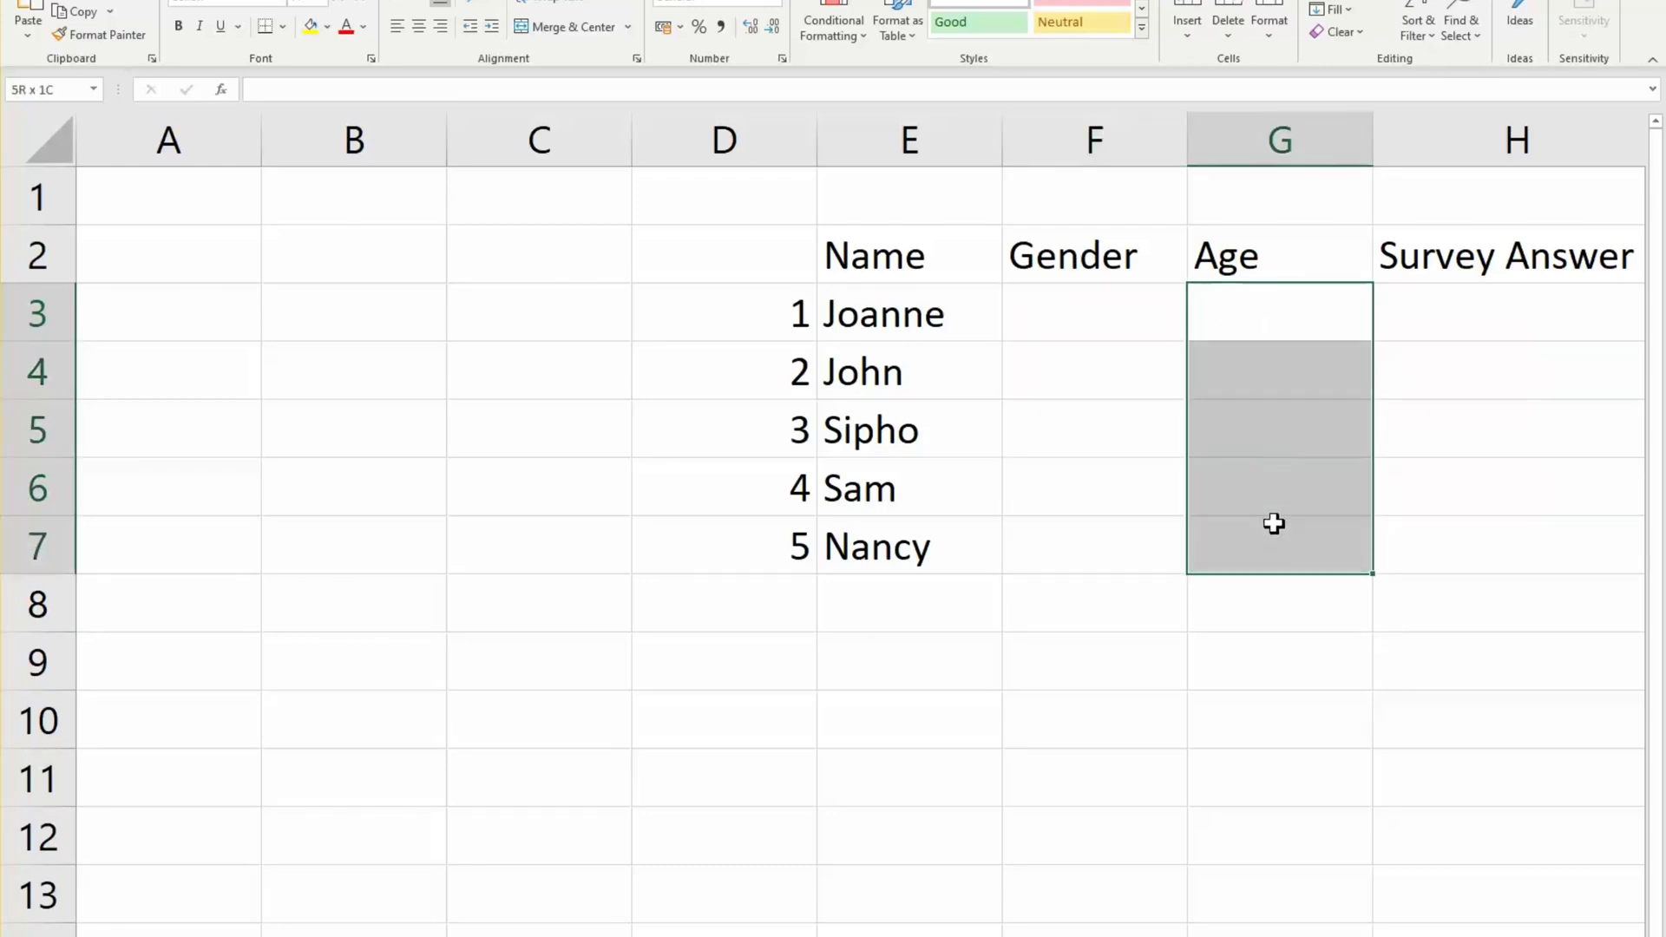
pyautogui.moveTo(1443, 324); pyautogui.dragTo(1461, 513)
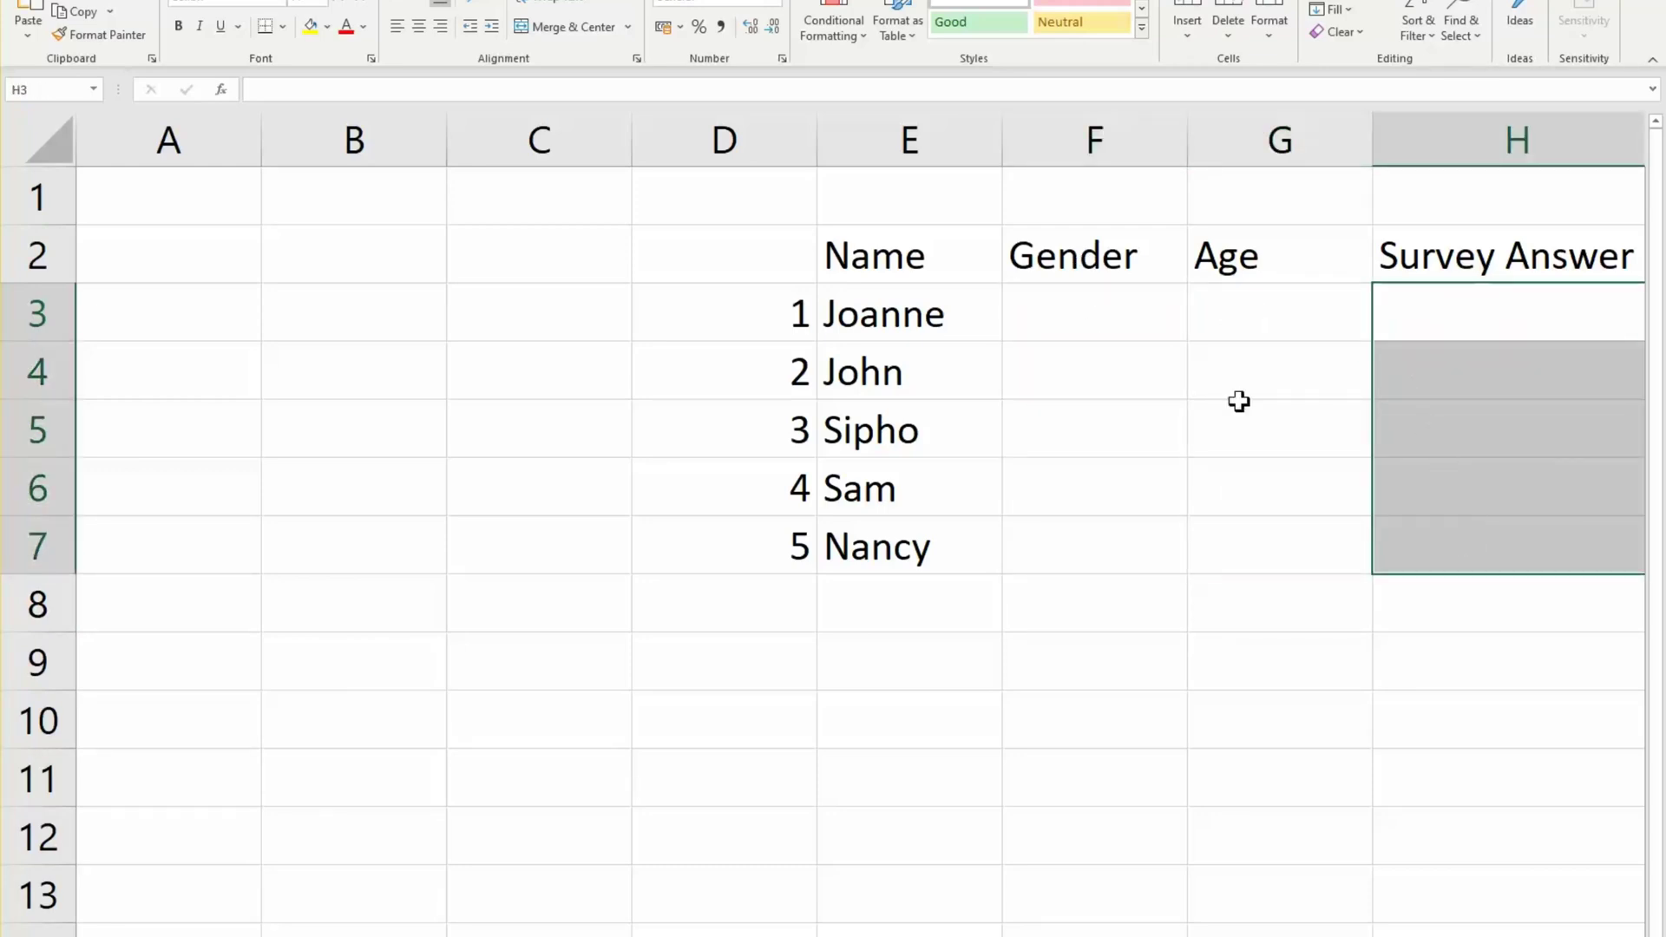
# Step: Type a Gender heading in A2 with Male, Female and Unknown in A3:A5
pyautogui.click(208, 322)
pyautogui.click(196, 271)
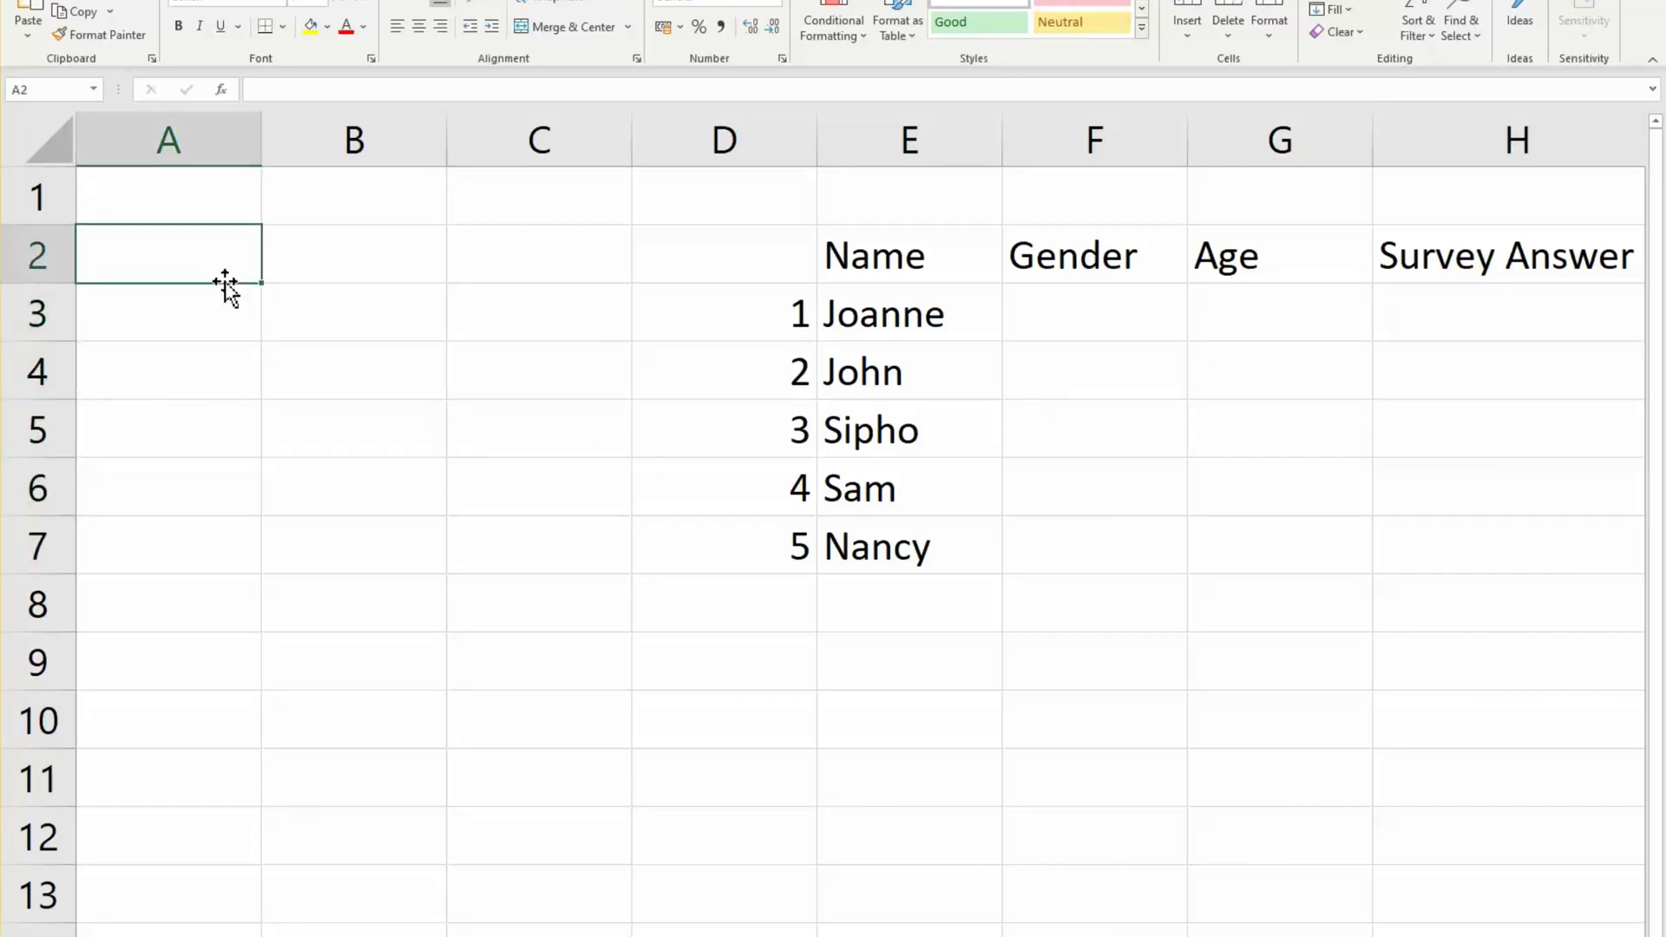
pyautogui.write('Gender')
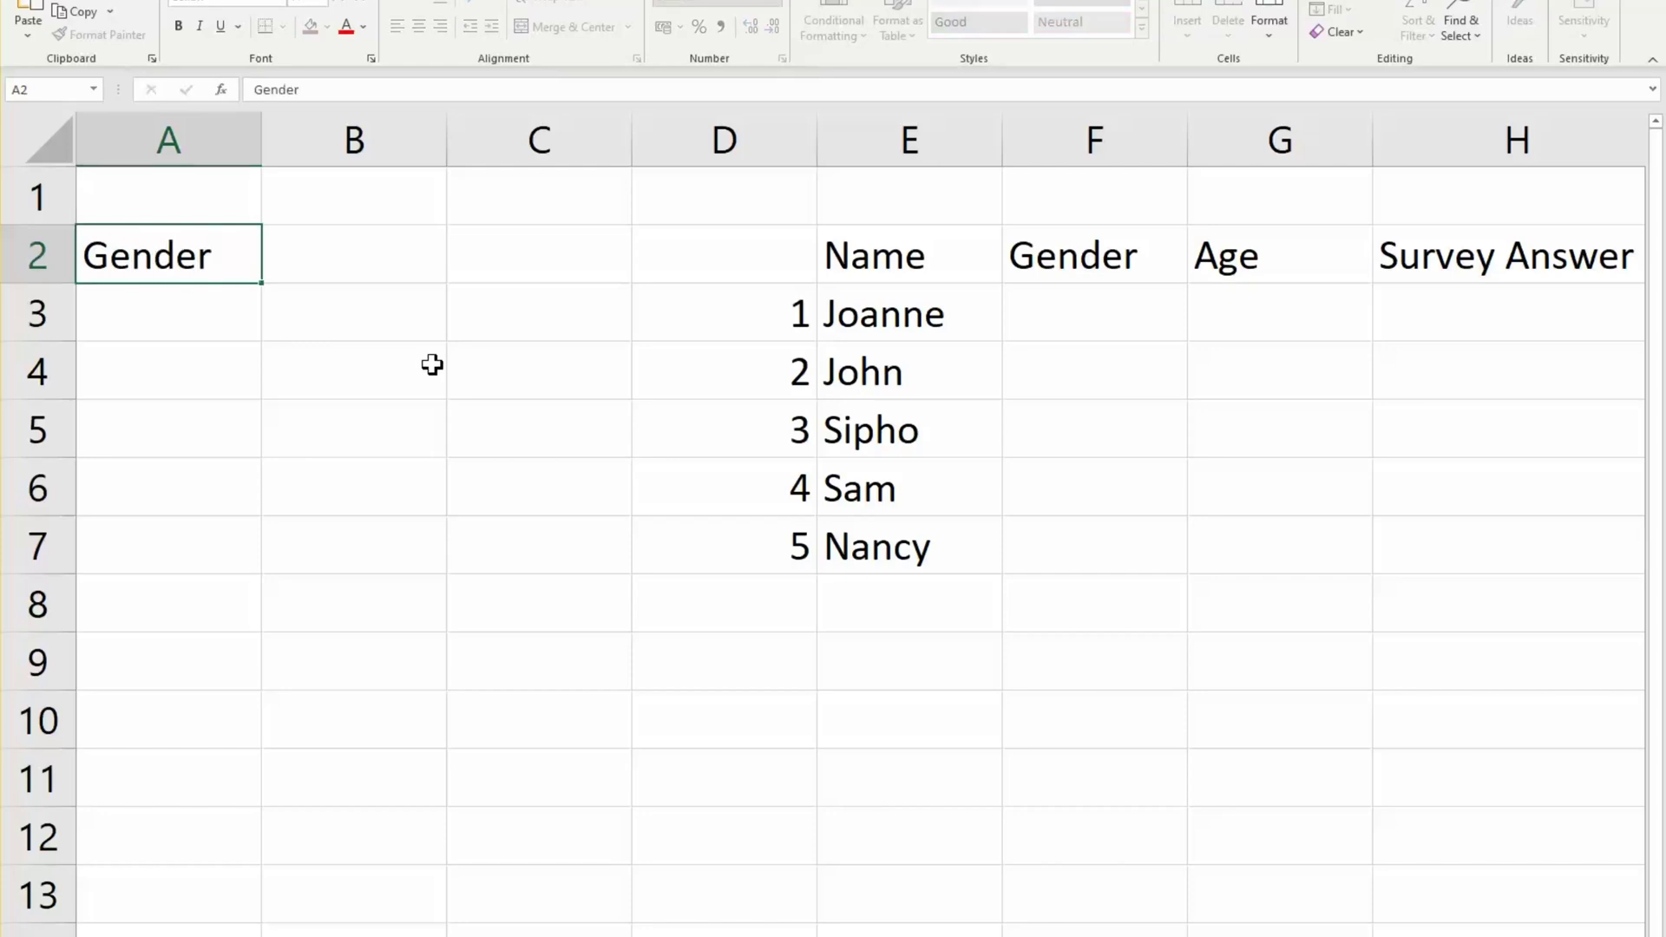
pyautogui.press('Return')
pyautogui.write('Male')
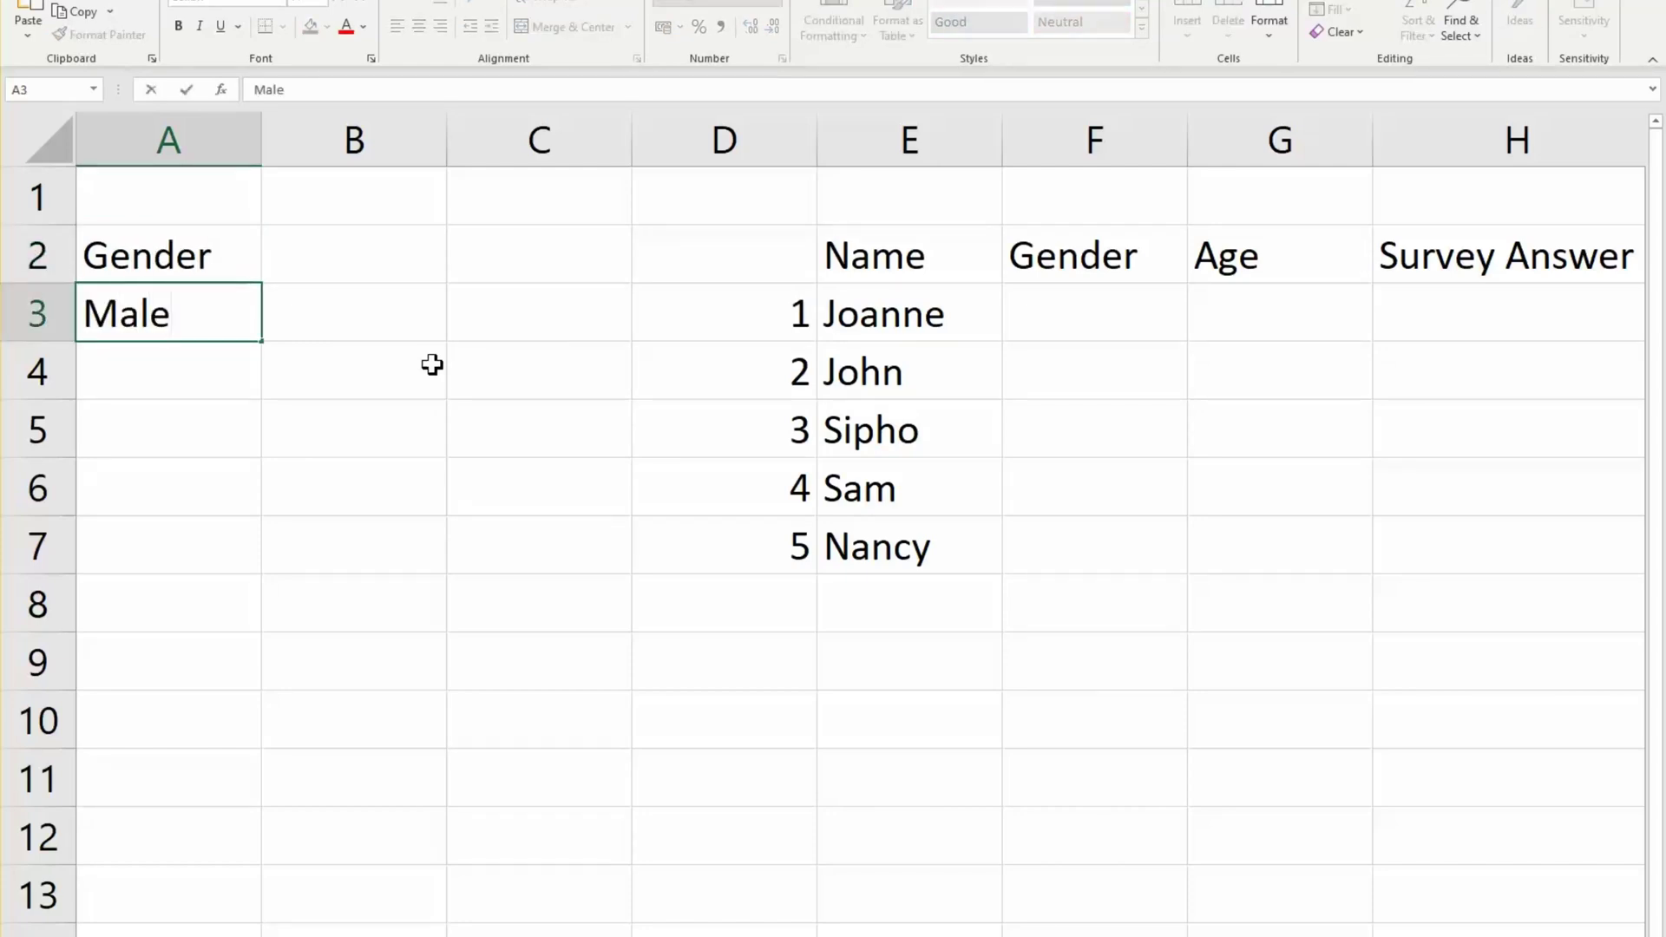
pyautogui.press('Return')
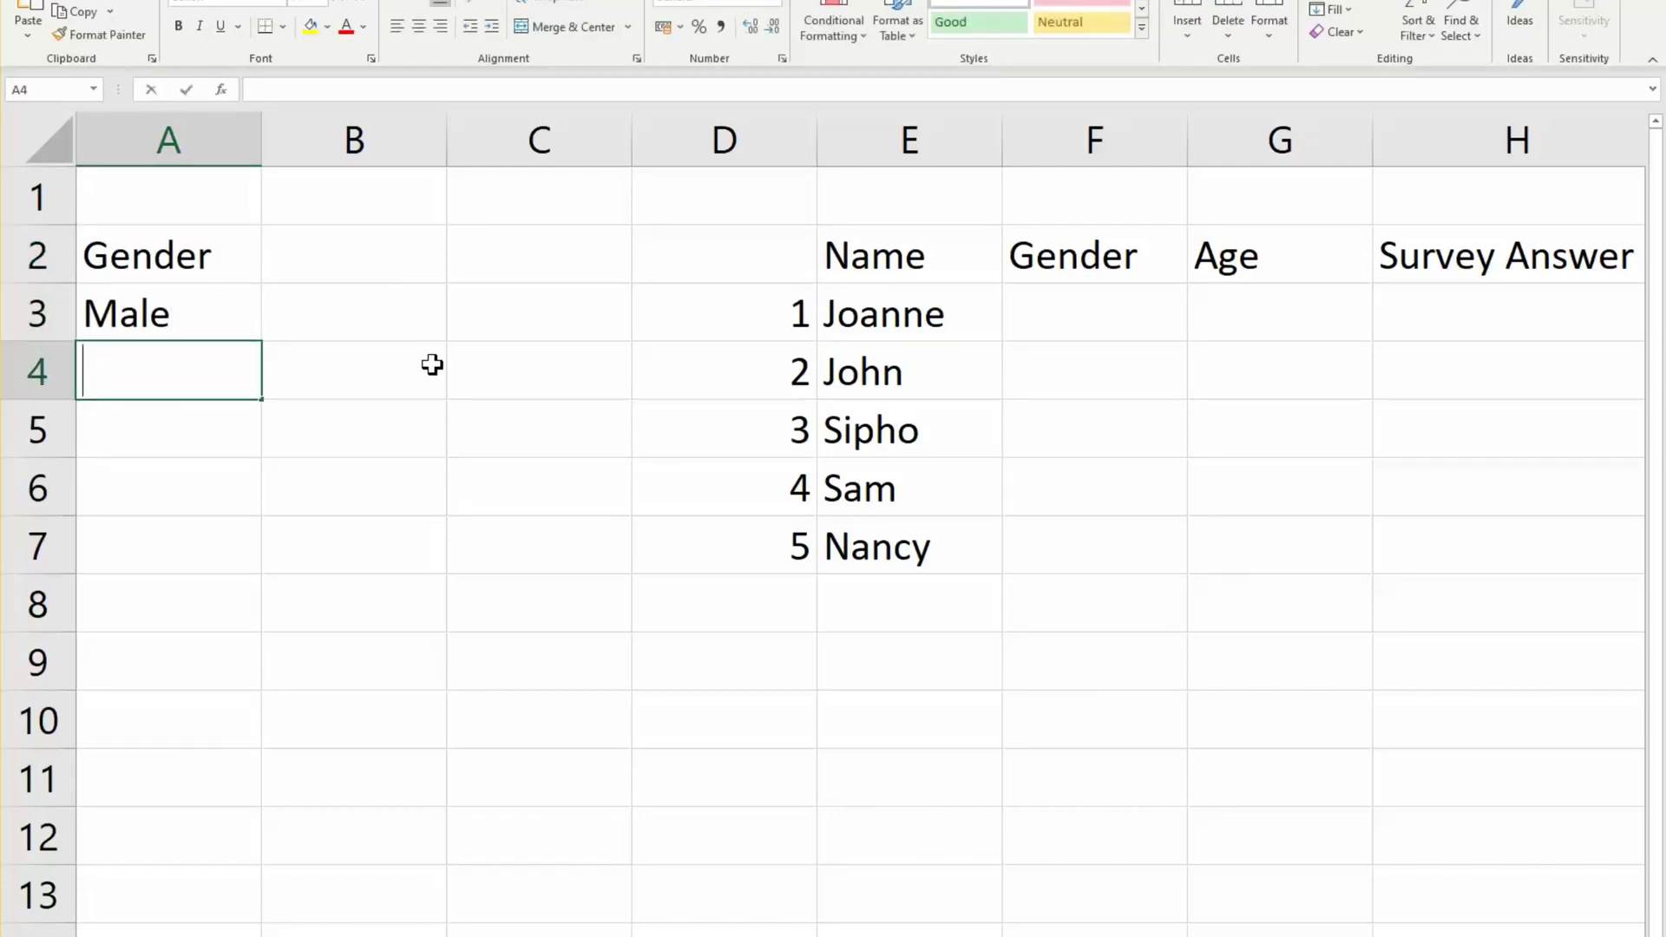
pyautogui.write('Female')
pyautogui.press('Return')
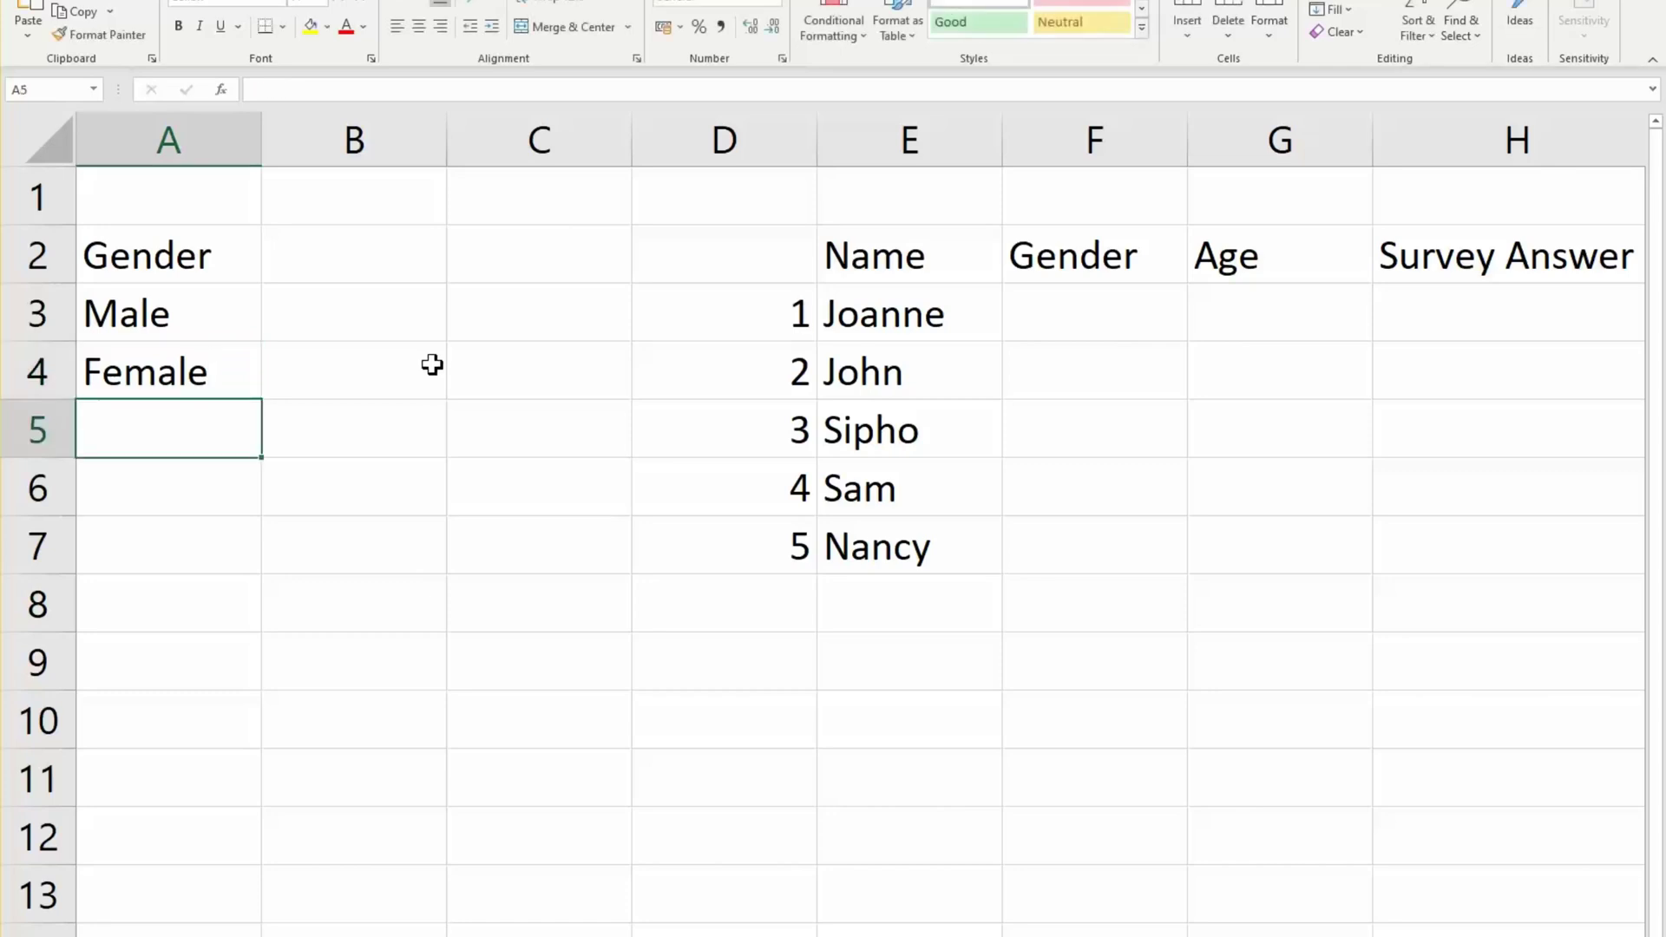
pyautogui.write('Unko')
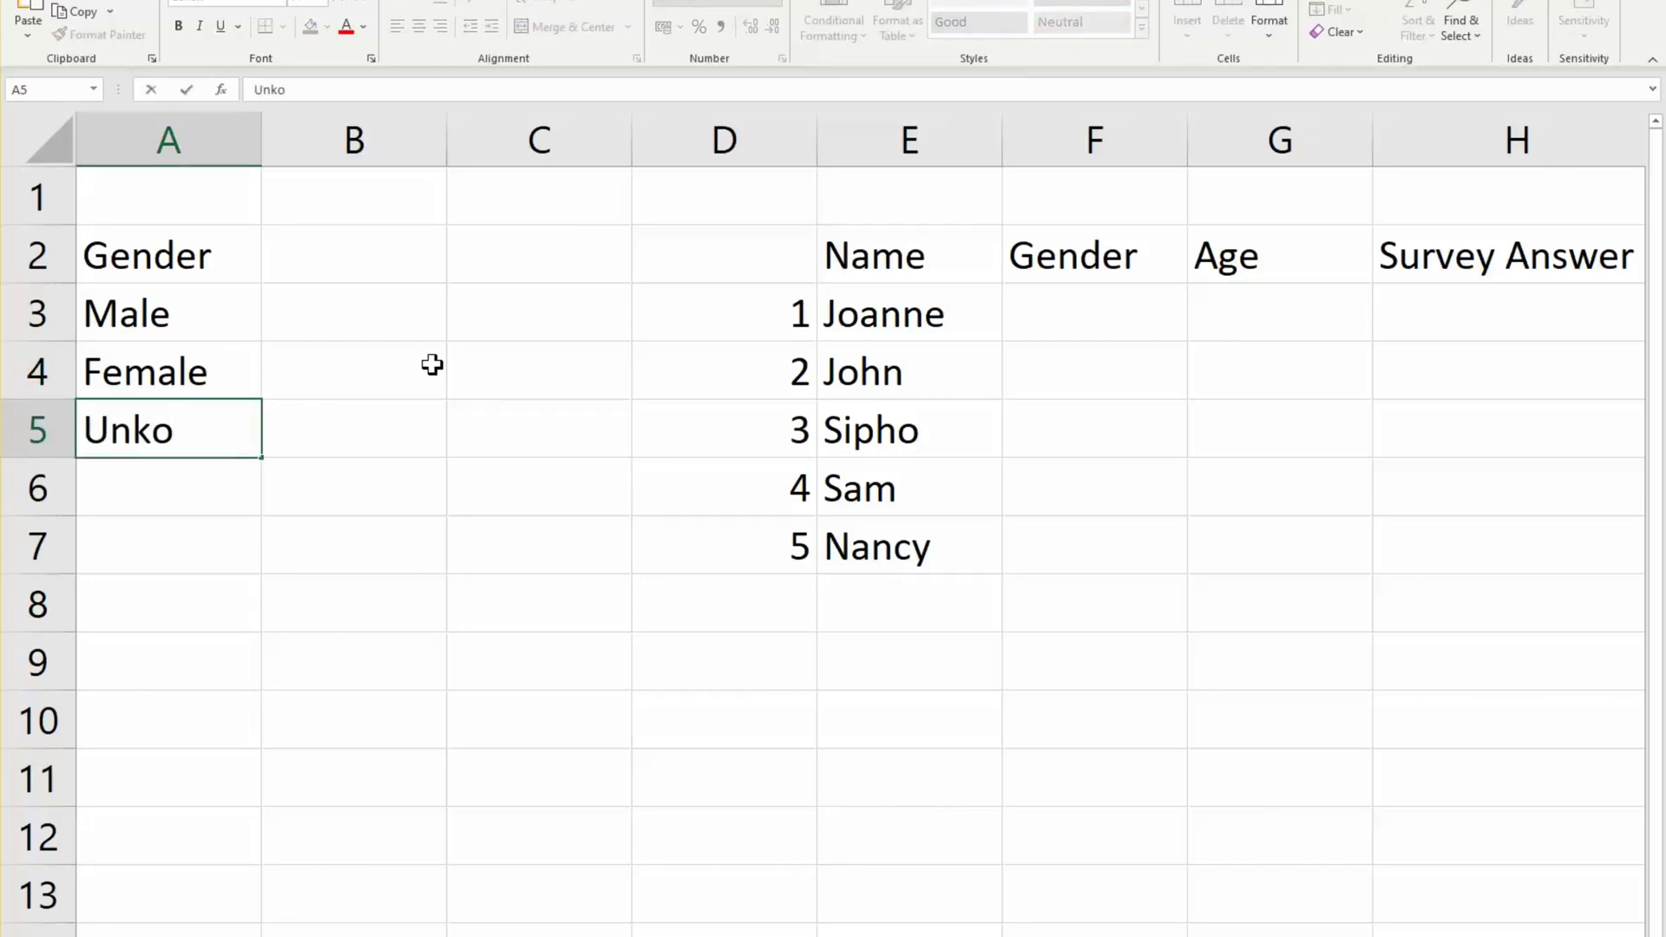
pyautogui.write('wn')
pyautogui.press('BackSpace')
pyautogui.press('BackSpace')
pyautogui.press('BackSpace')
pyautogui.write('nown')
pyautogui.press('Return')
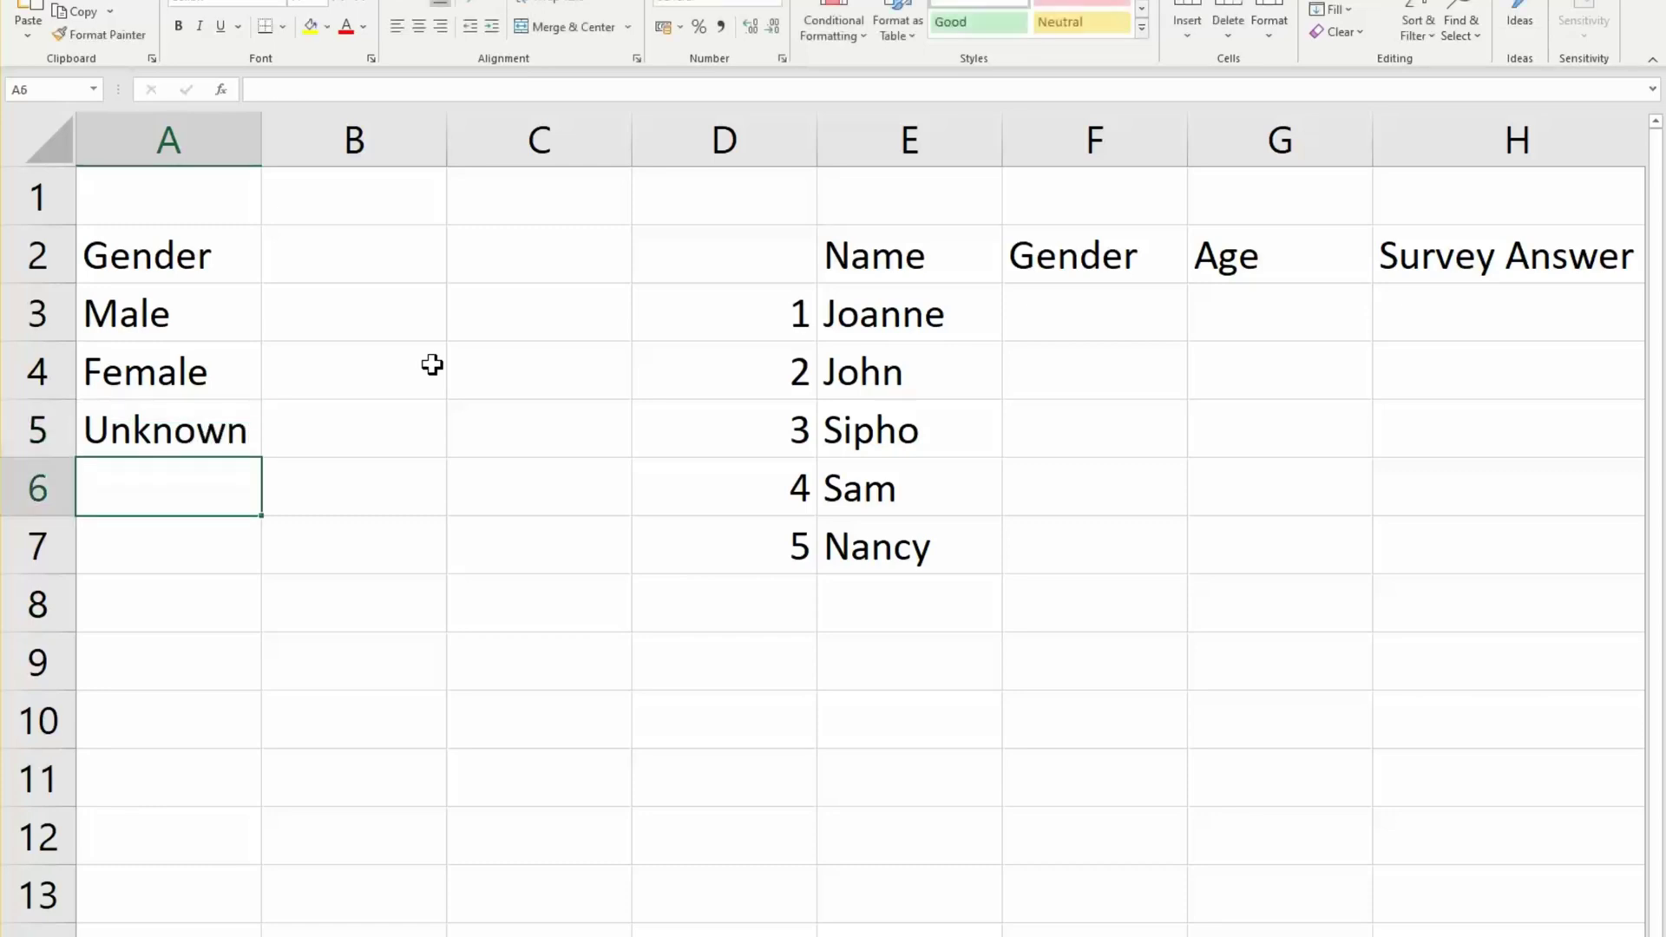
pyautogui.press('Up')
pyautogui.press('Up')
pyautogui.press('Up')
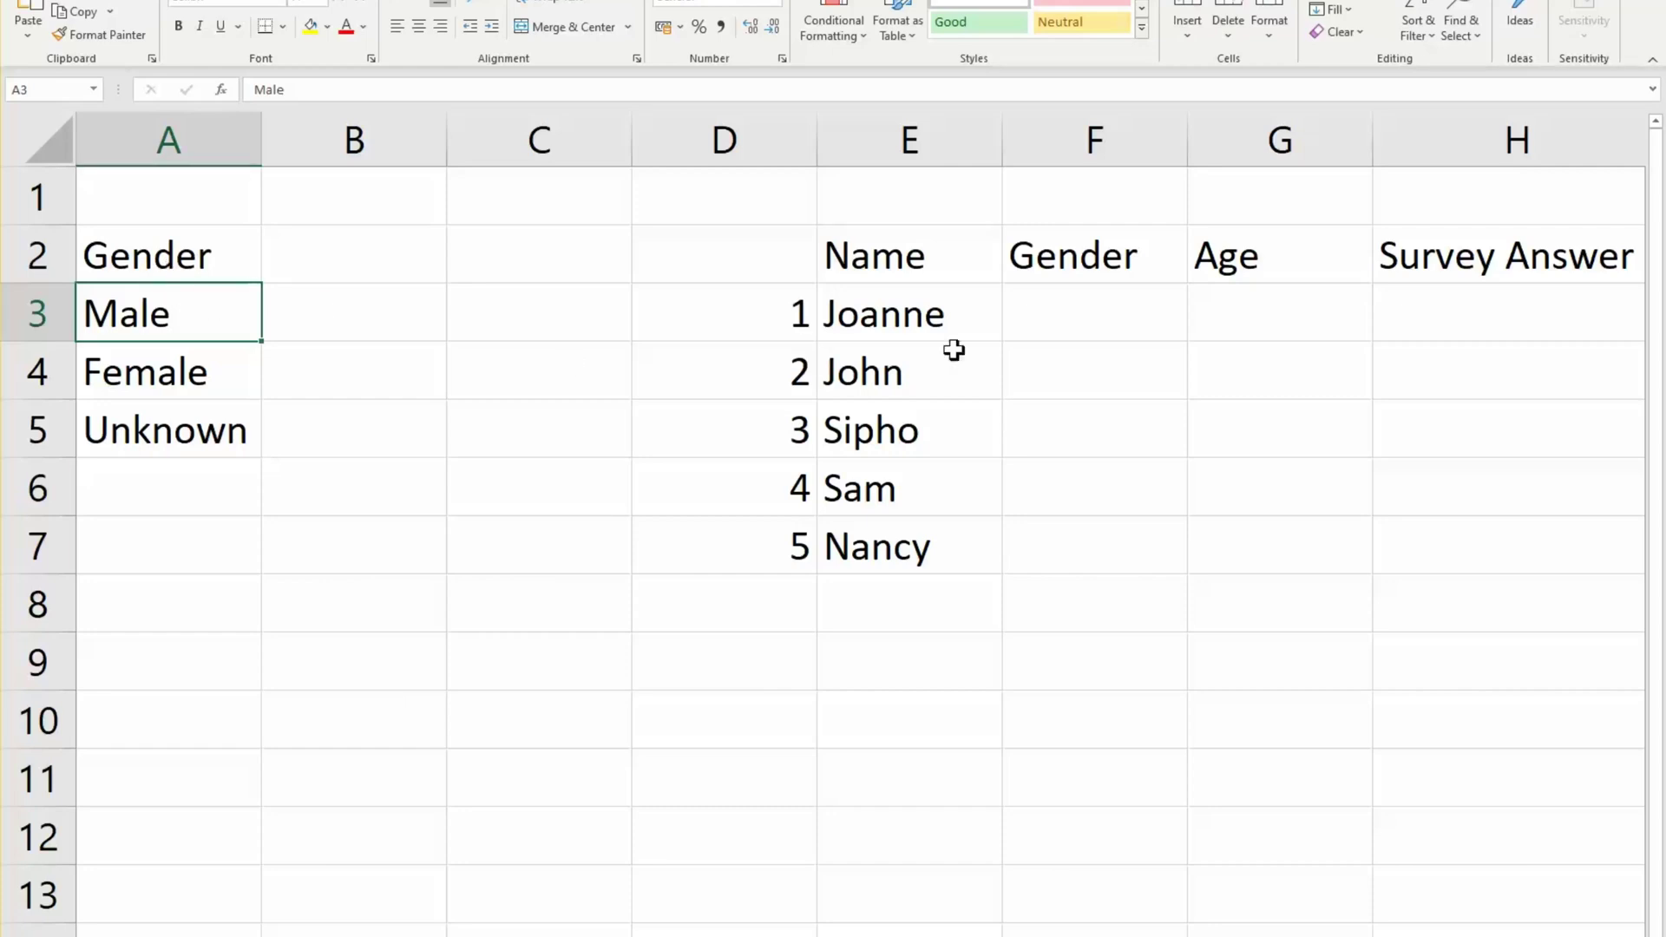
# Step: Add list data validation to F3:F7 with A3:A5 (Male, Female, Unknown) as the source
pyautogui.moveTo(1062, 303); pyautogui.dragTo(1079, 544)
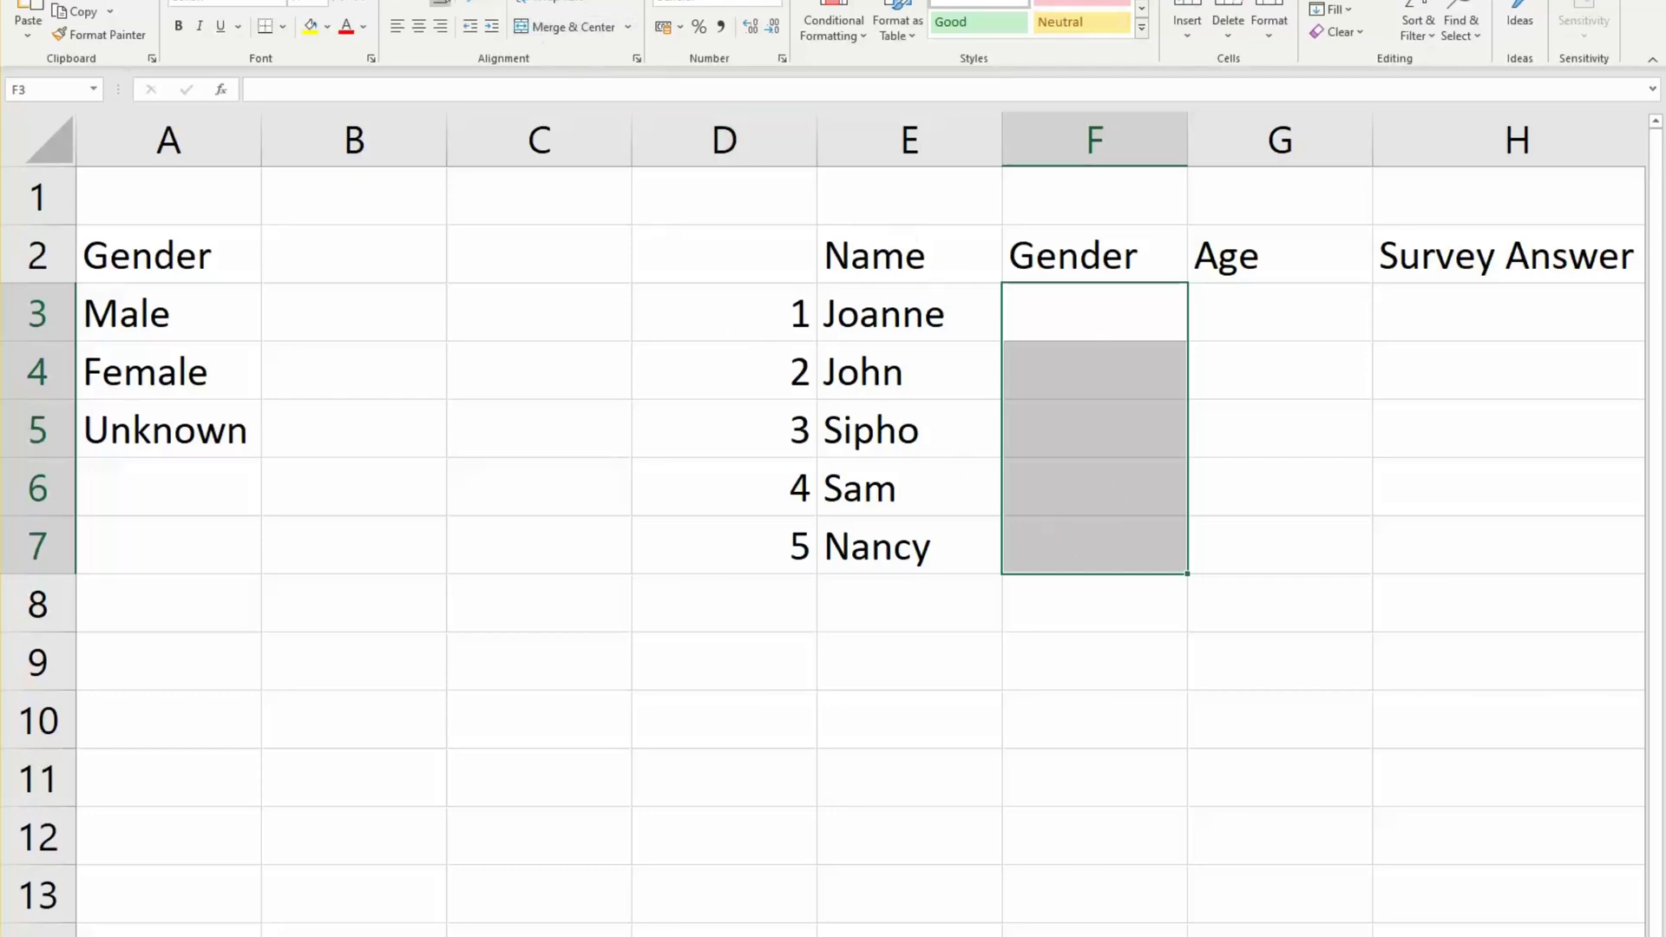
pyautogui.hotkey('alt', 'a')
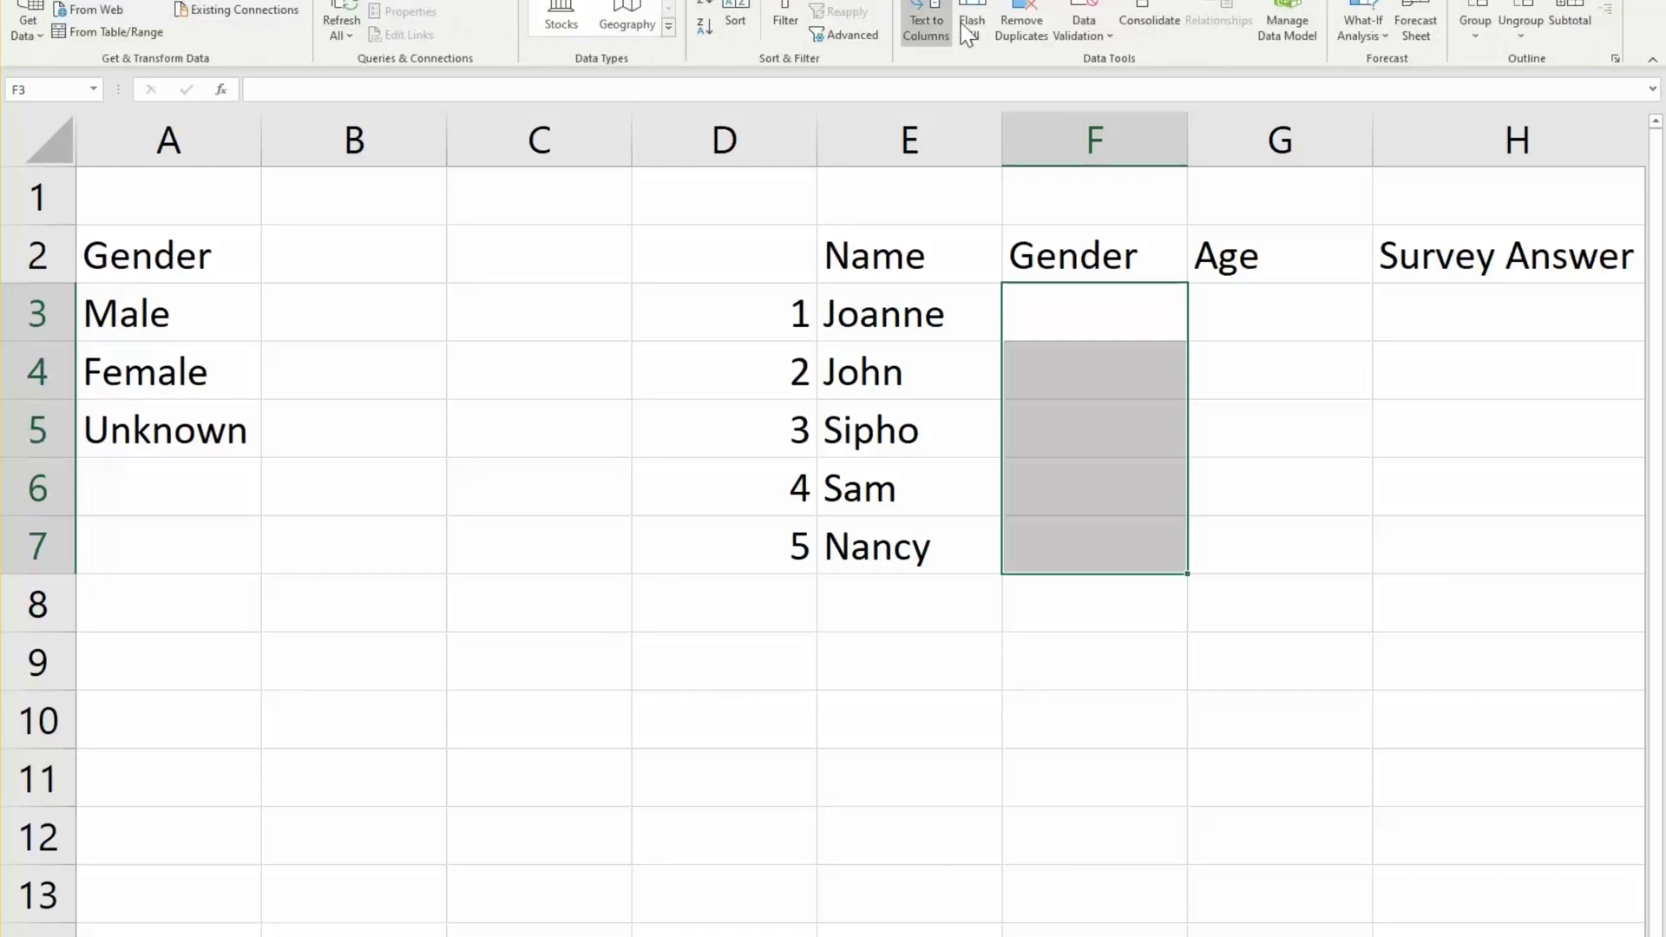
pyautogui.click(1082, 28)
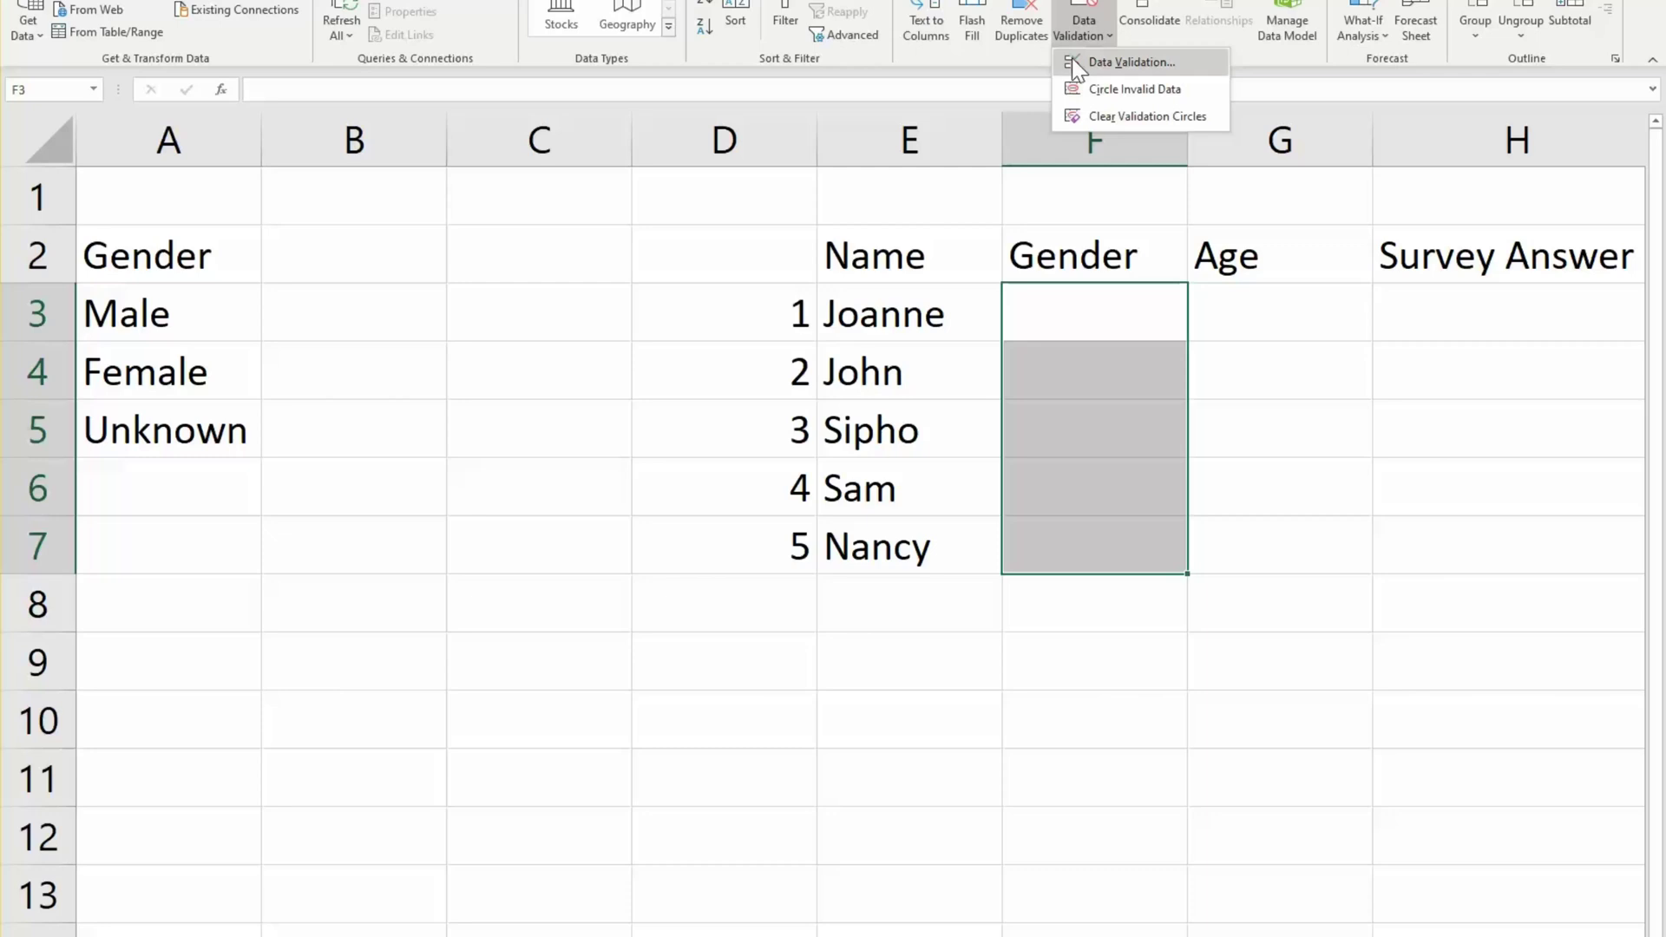
pyautogui.click(1073, 61)
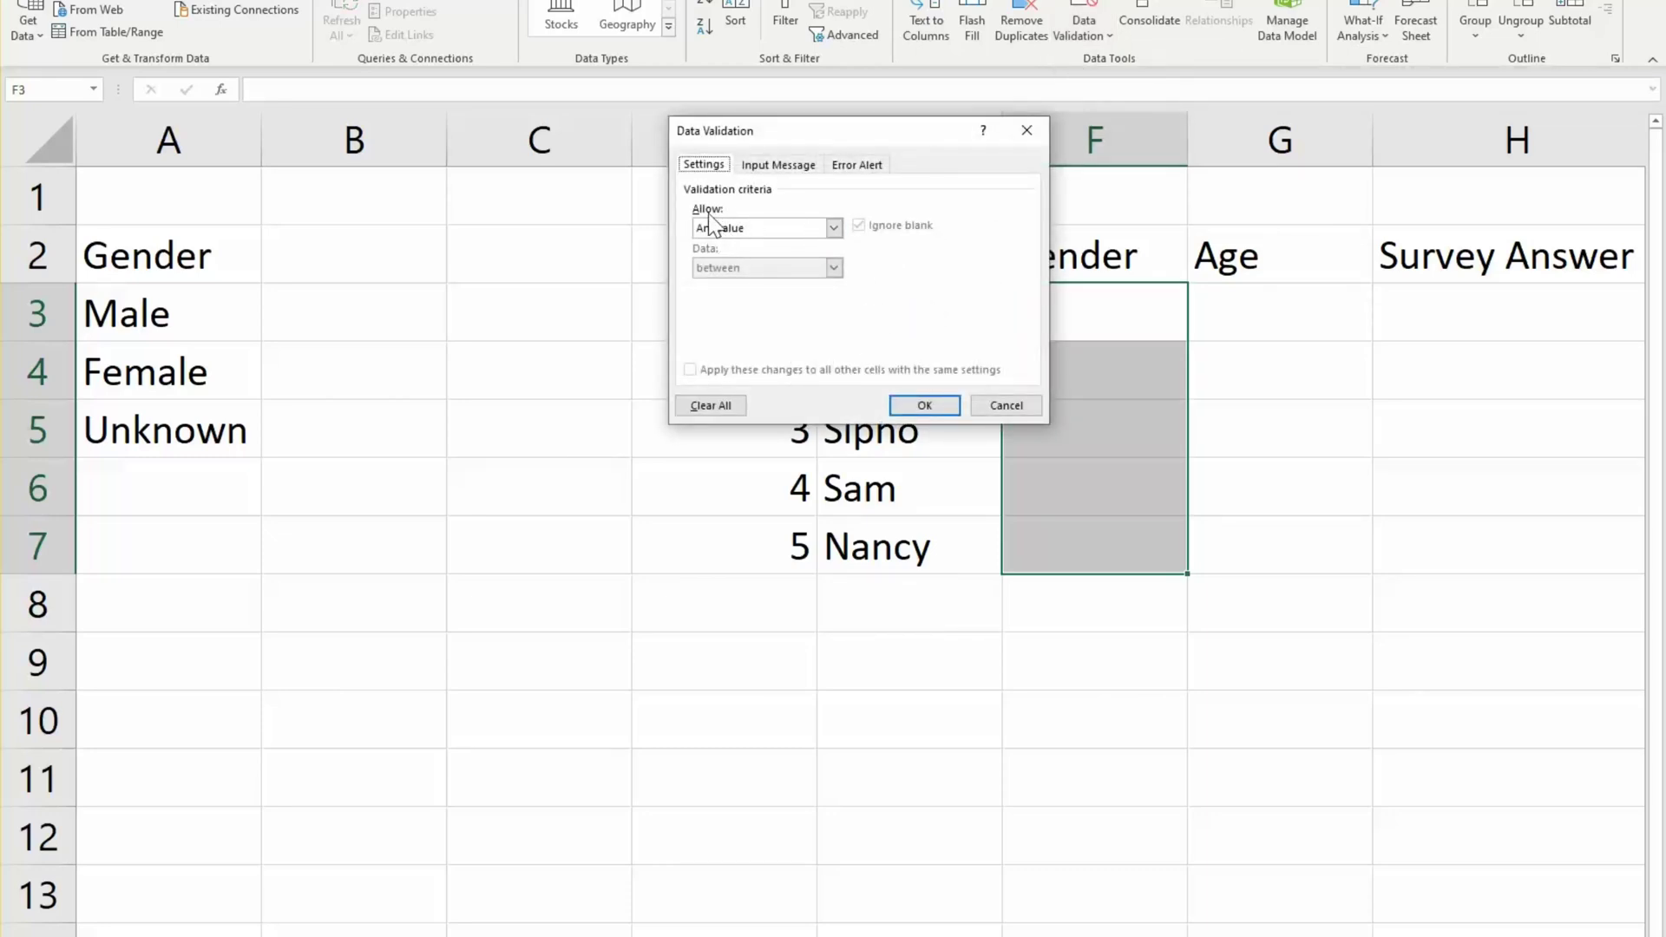
pyautogui.click(833, 229)
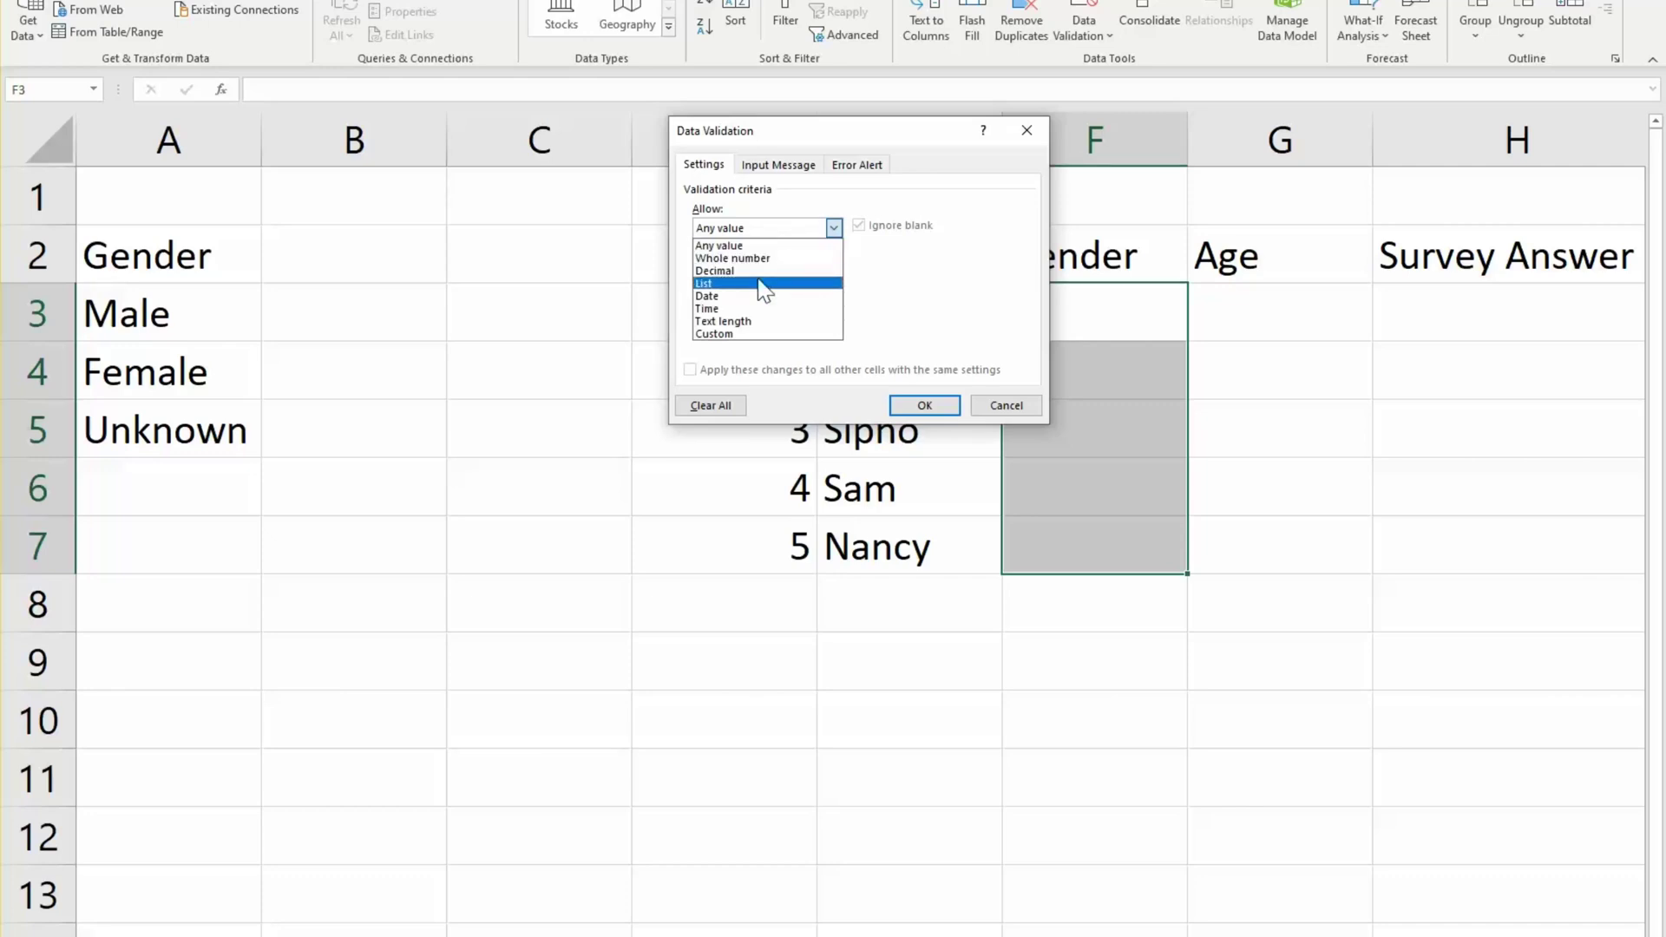
pyautogui.click(768, 278)
pyautogui.click(946, 306)
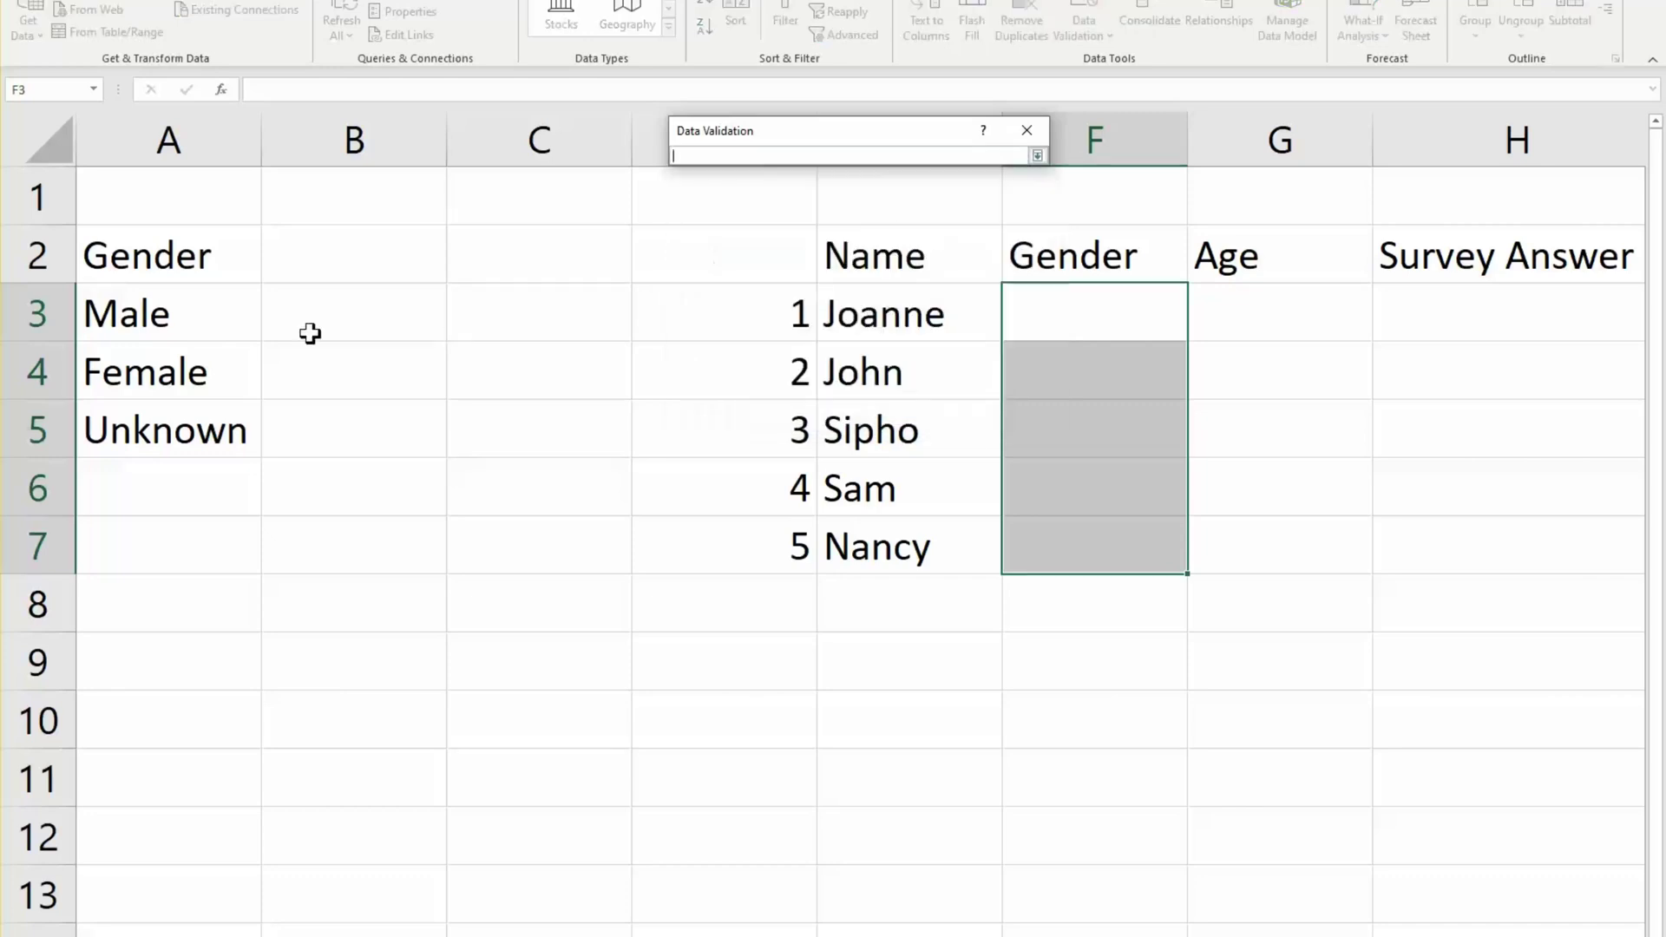
pyautogui.moveTo(144, 304); pyautogui.dragTo(161, 415)
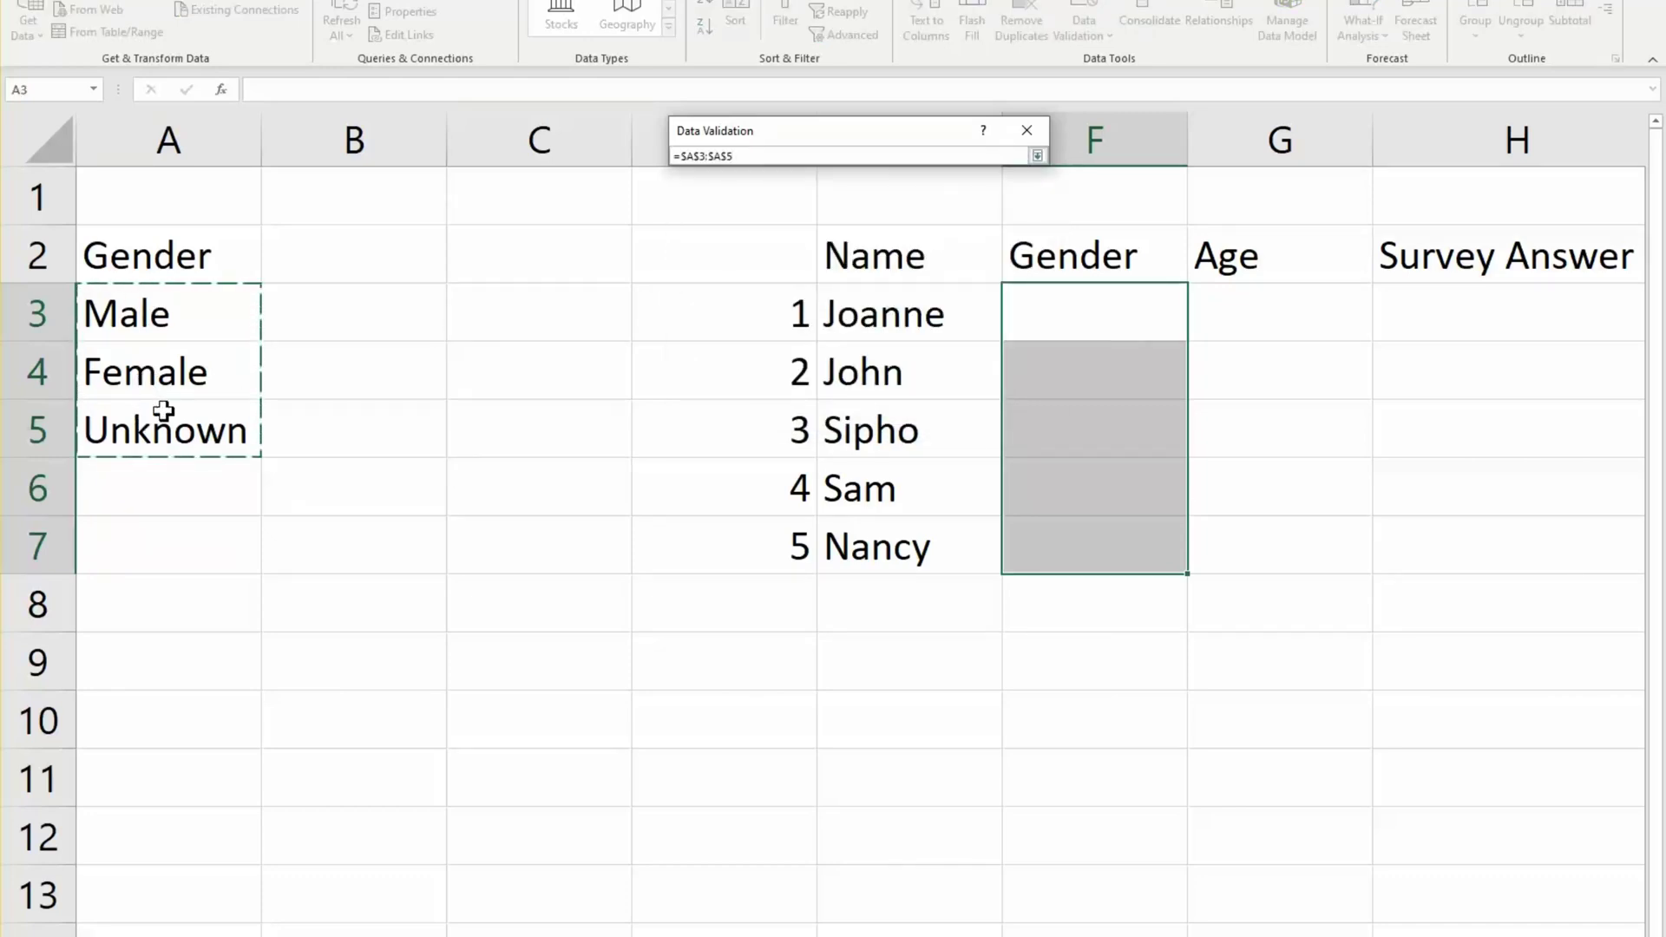
pyautogui.click(1037, 156)
pyautogui.click(923, 406)
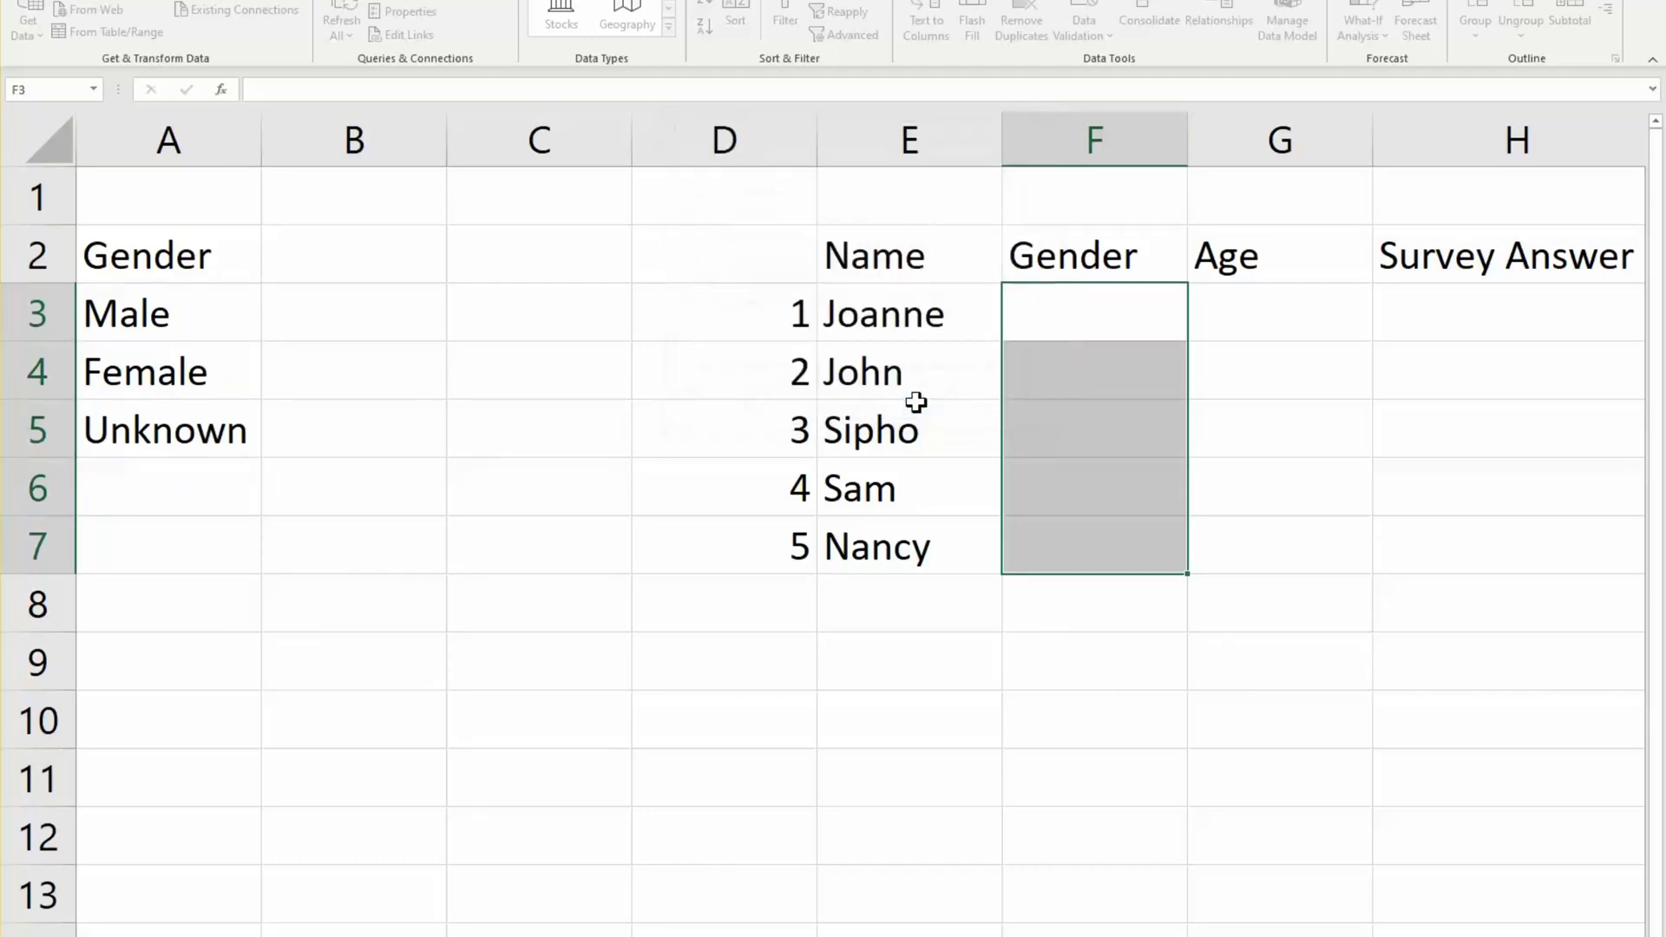
# Step: Choose Female for F3 and Male for F4 and F5 from their drop-downs
pyautogui.click(1058, 387)
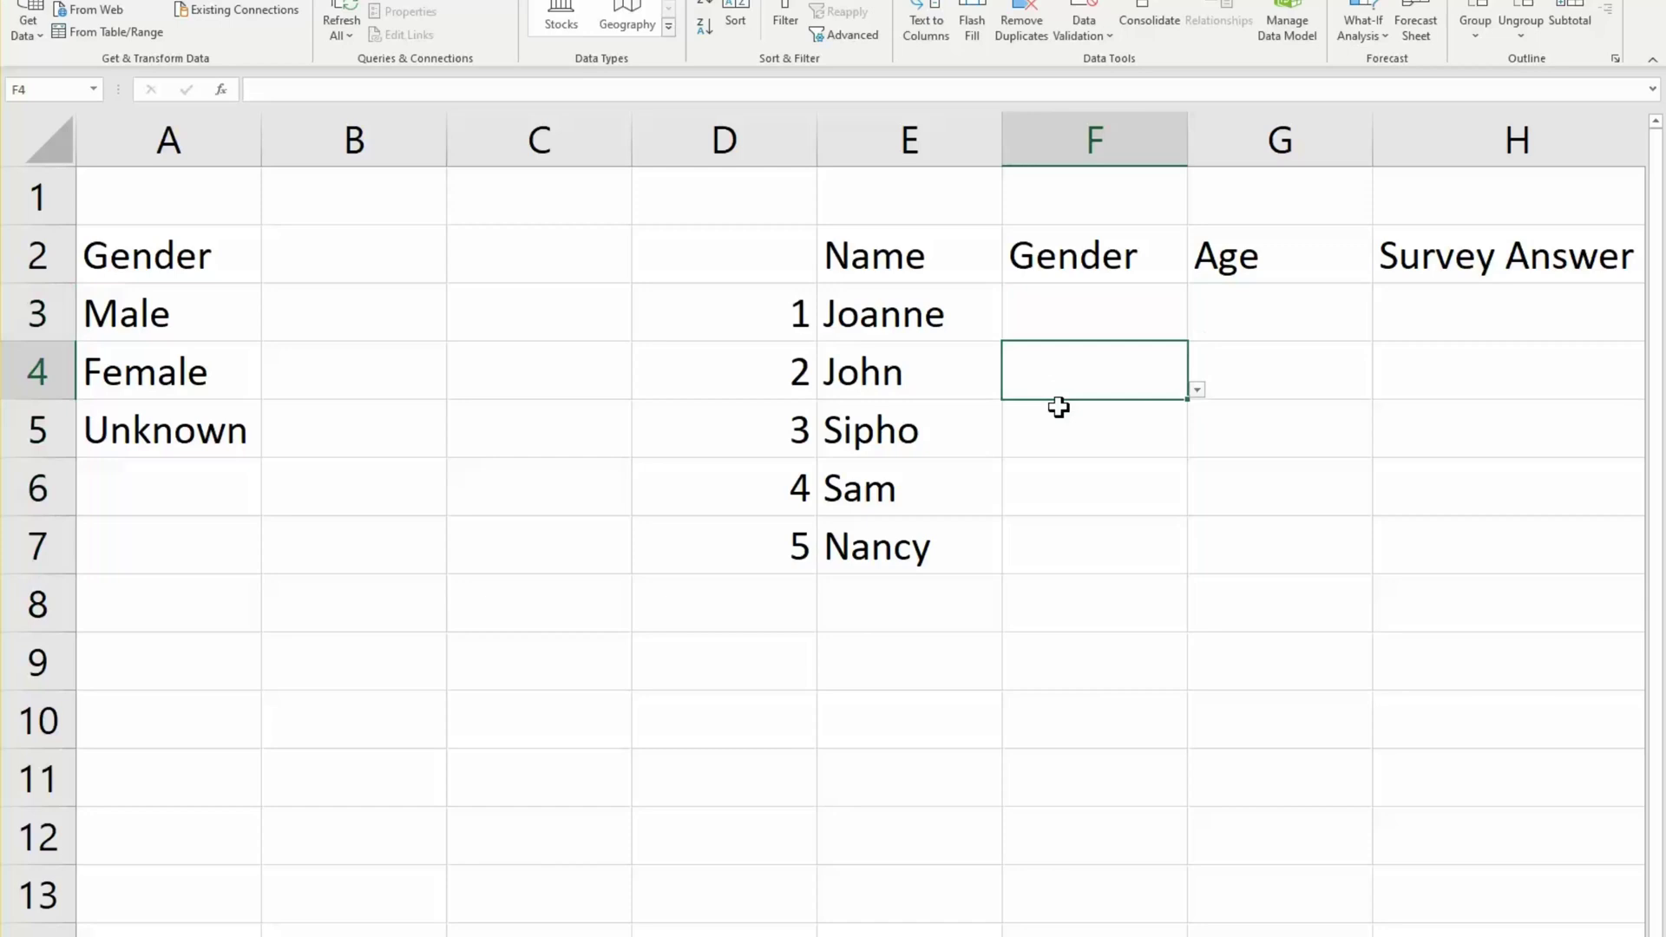
pyautogui.click(1076, 320)
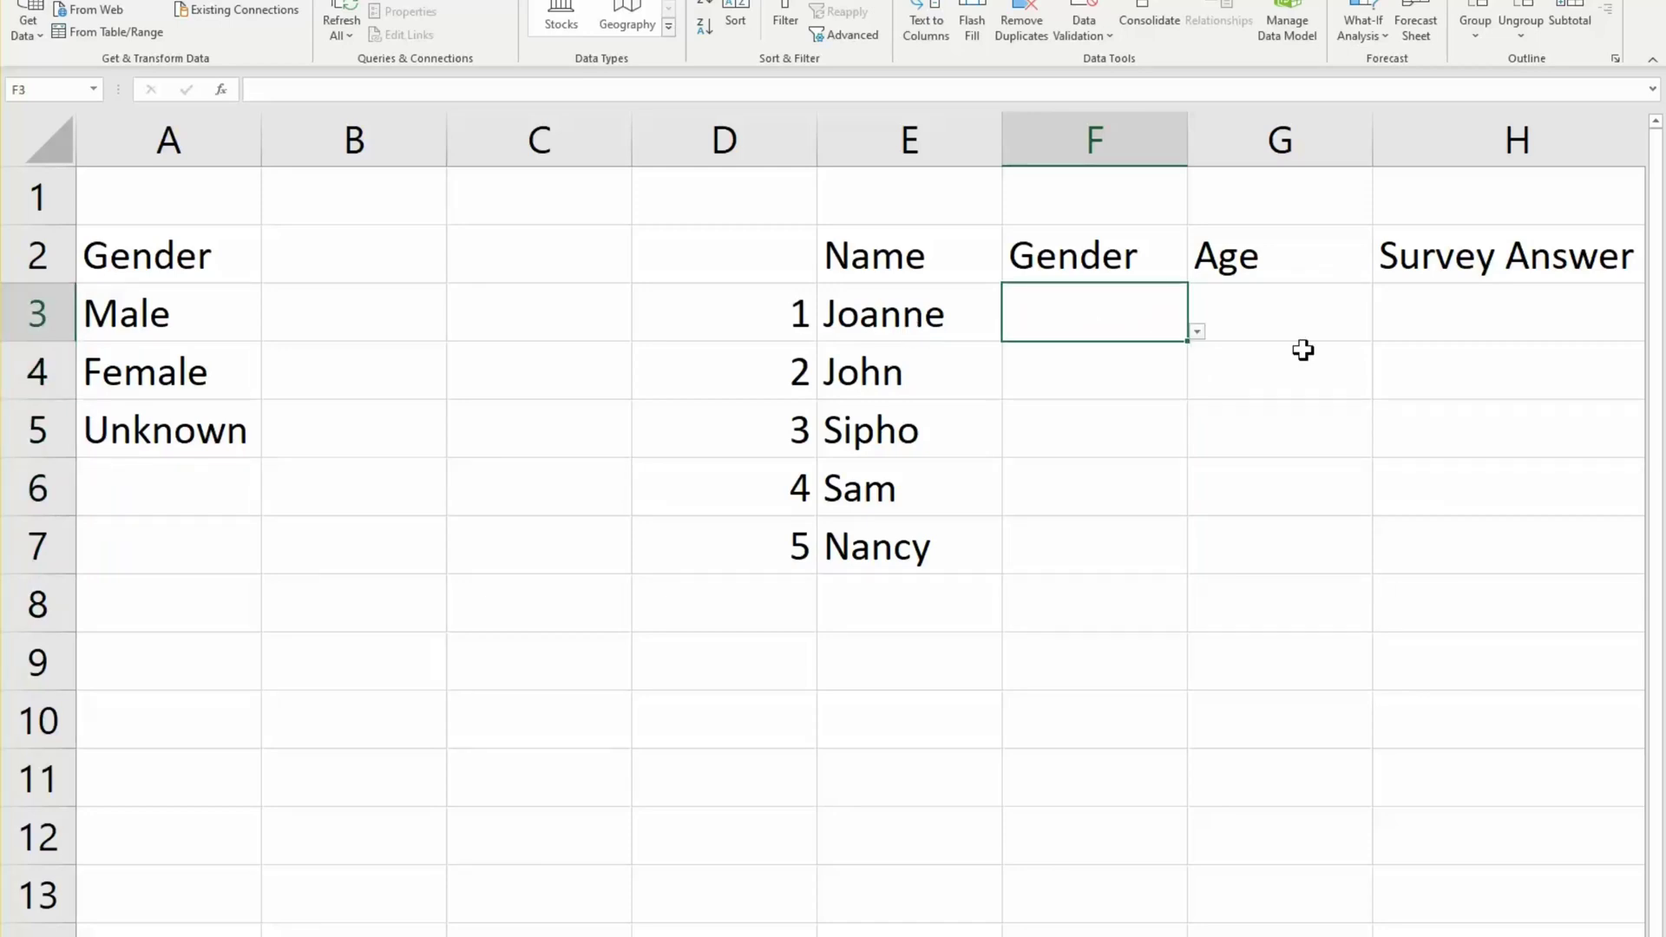
pyautogui.click(1197, 332)
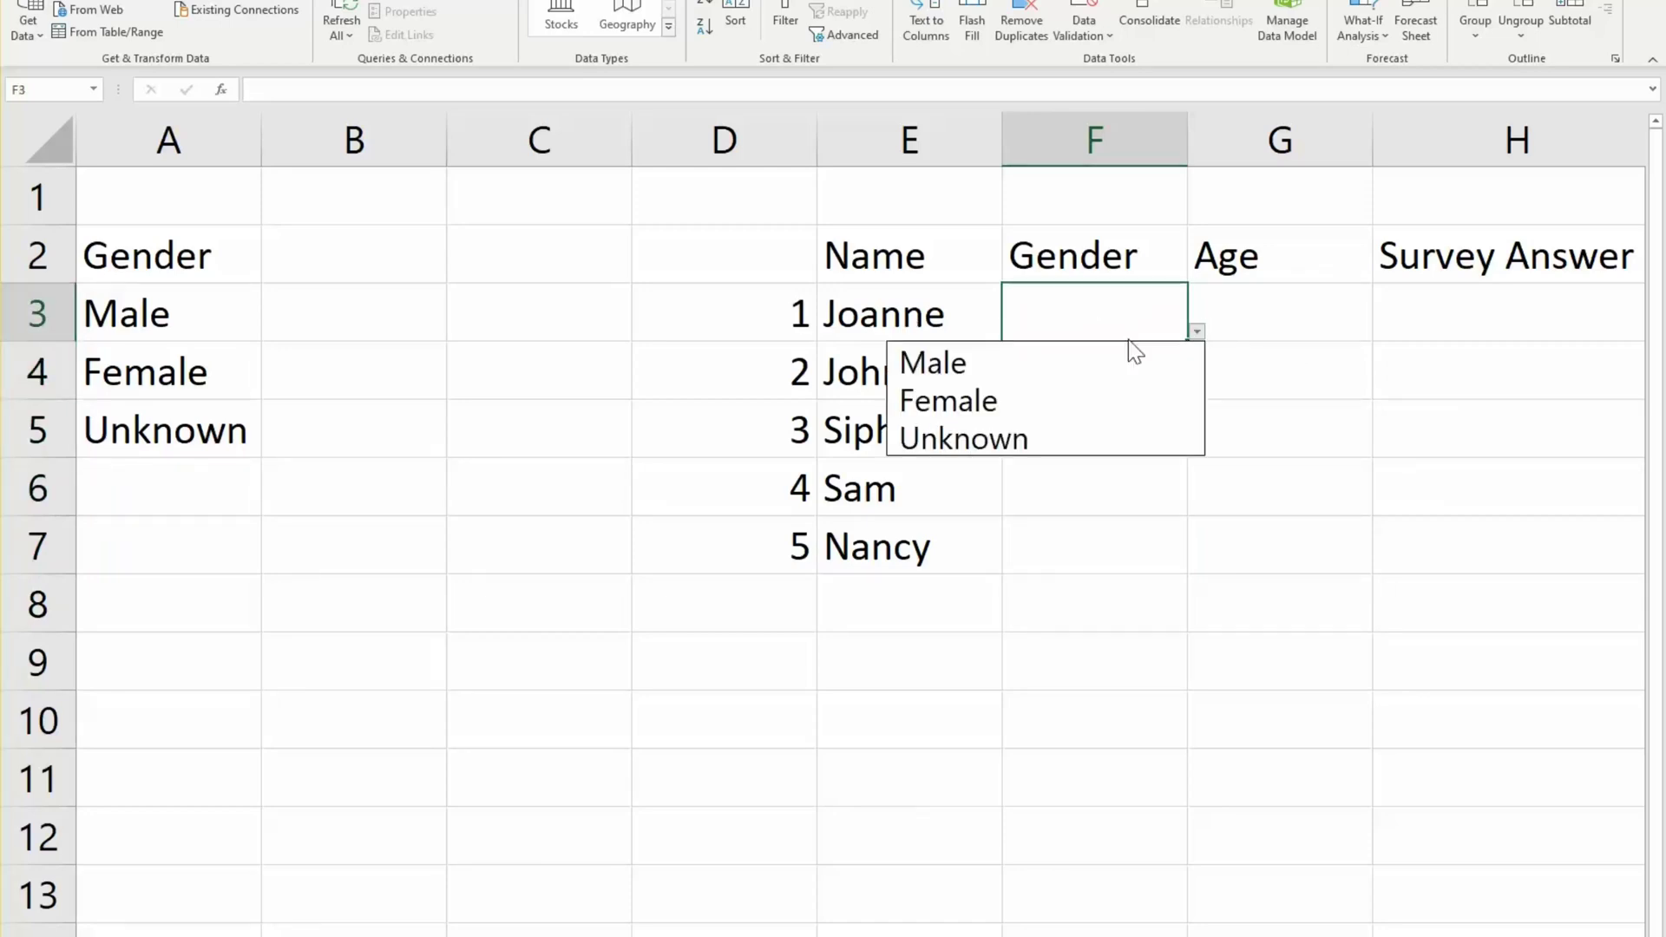
pyautogui.click(1027, 398)
pyautogui.click(1071, 370)
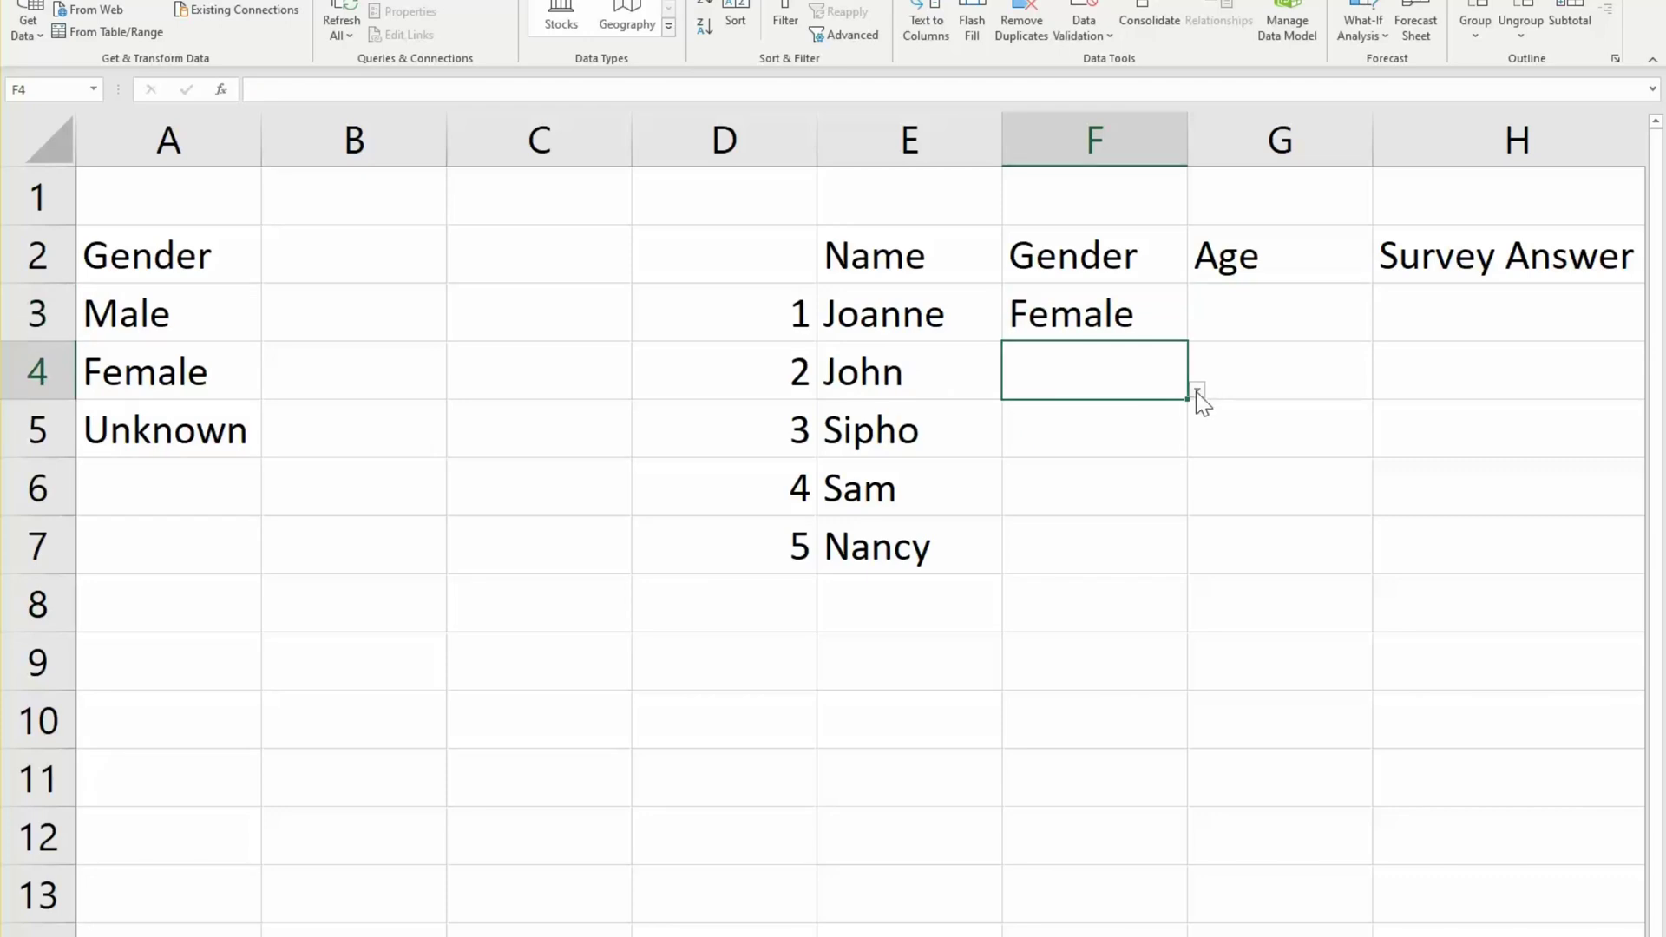
pyautogui.click(1196, 390)
pyautogui.click(1085, 421)
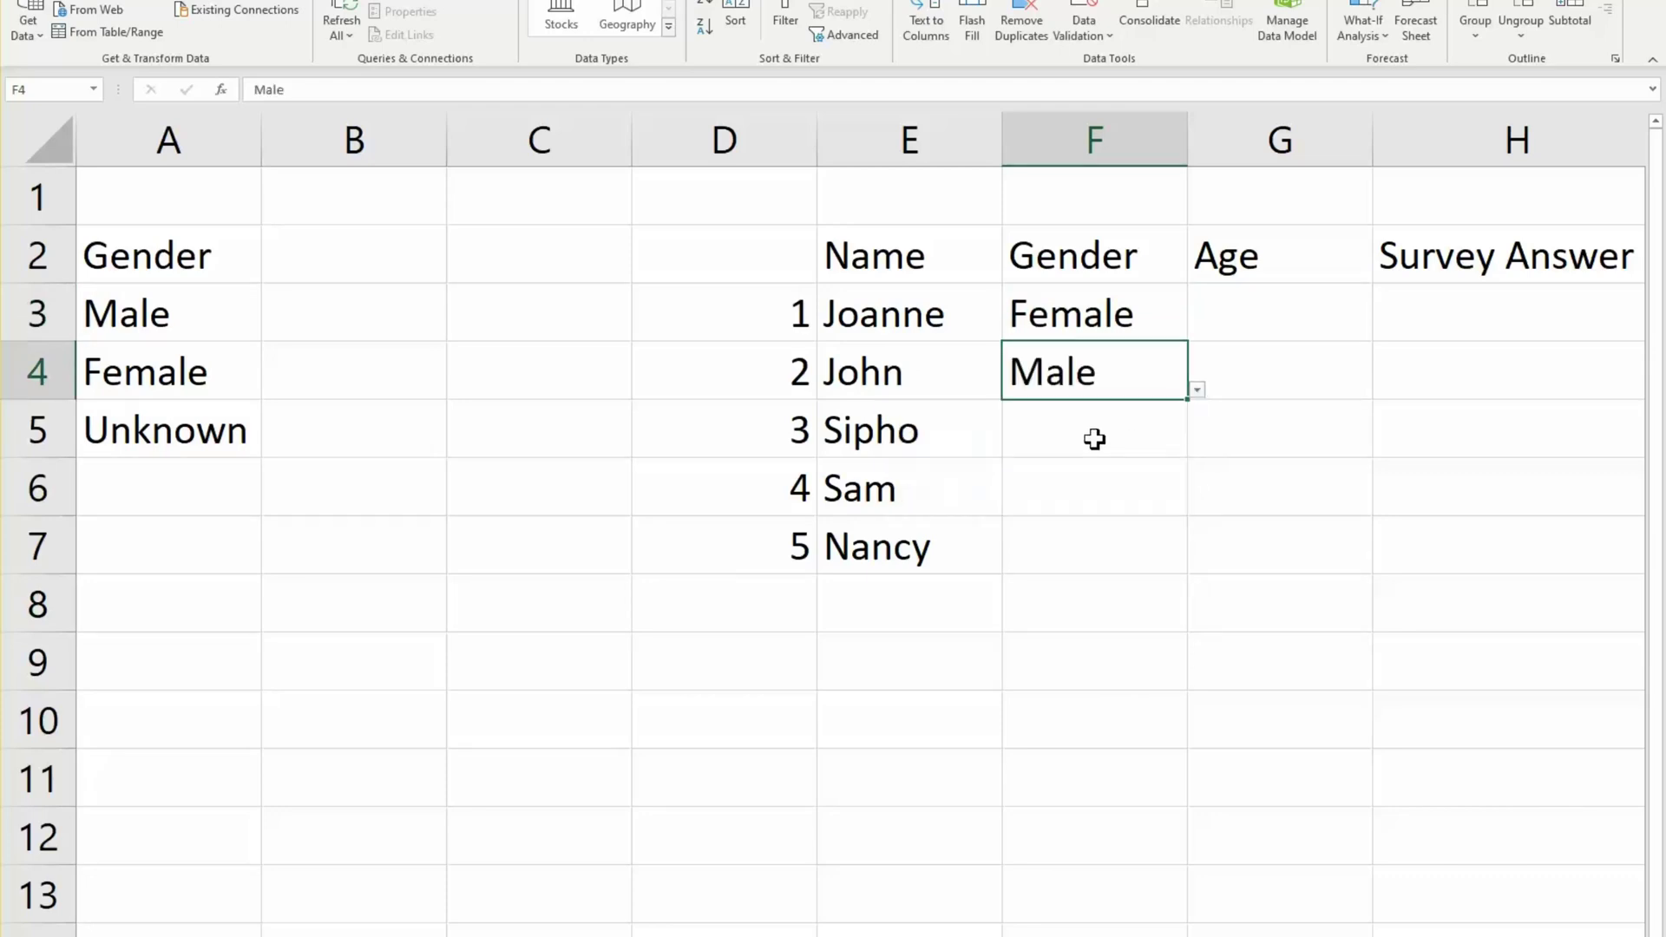
pyautogui.click(1094, 440)
pyautogui.click(1195, 448)
pyautogui.click(1054, 465)
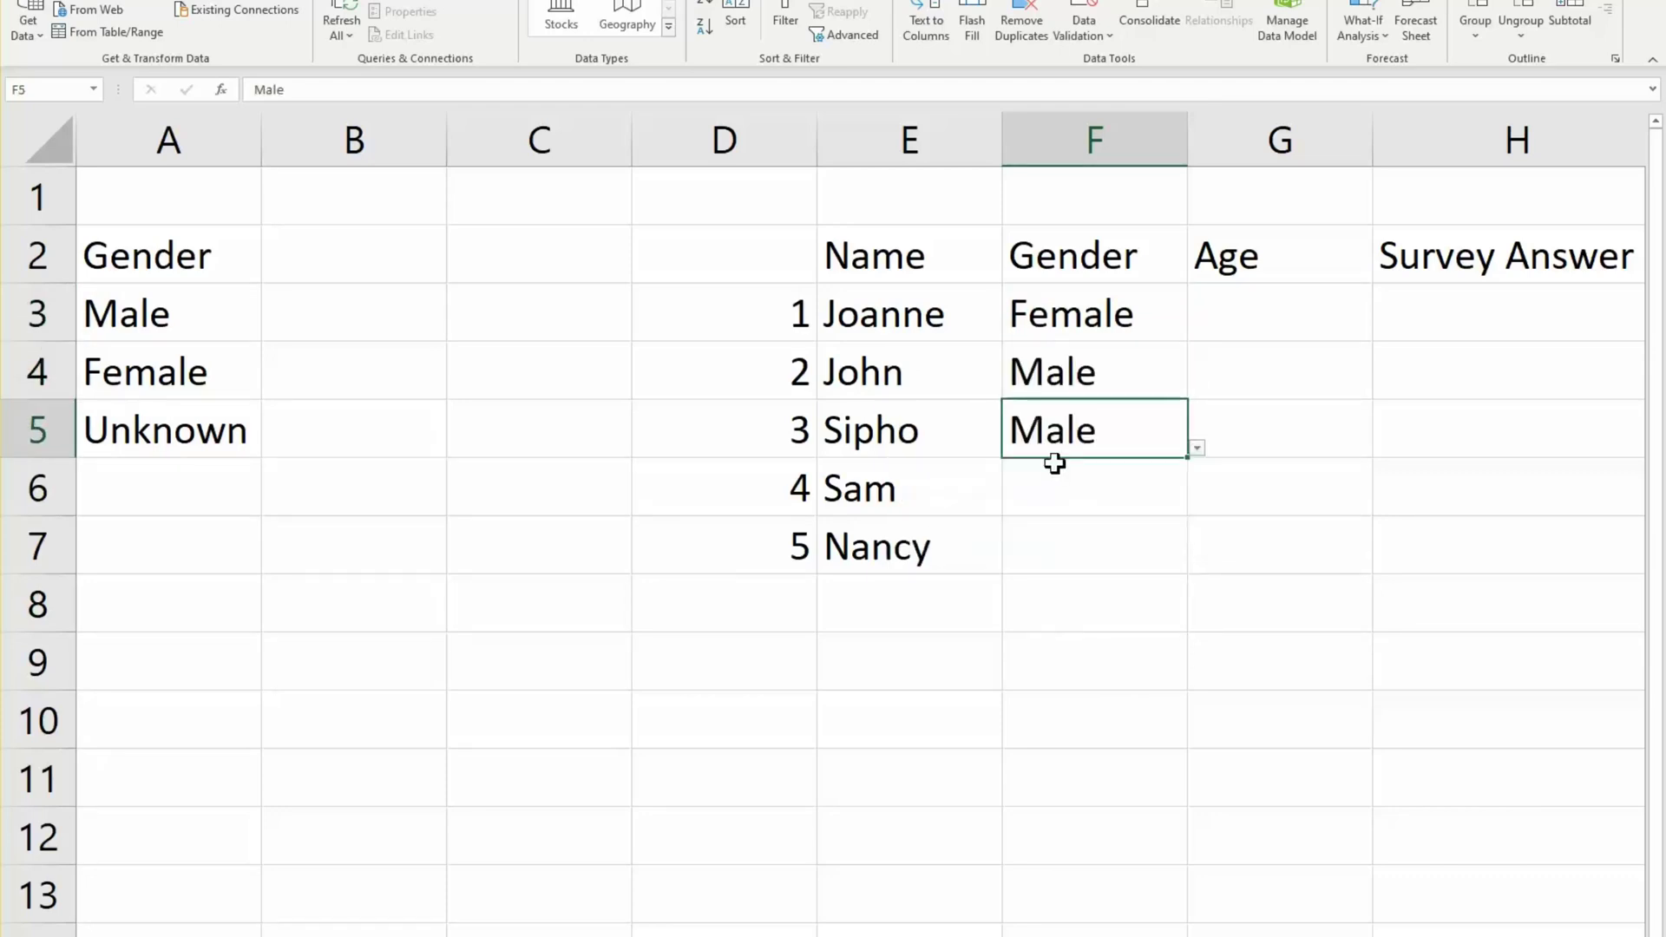
# Step: Choose Female for F6 and F7, then type the heading Dropdown List in a new cell
pyautogui.click(1043, 499)
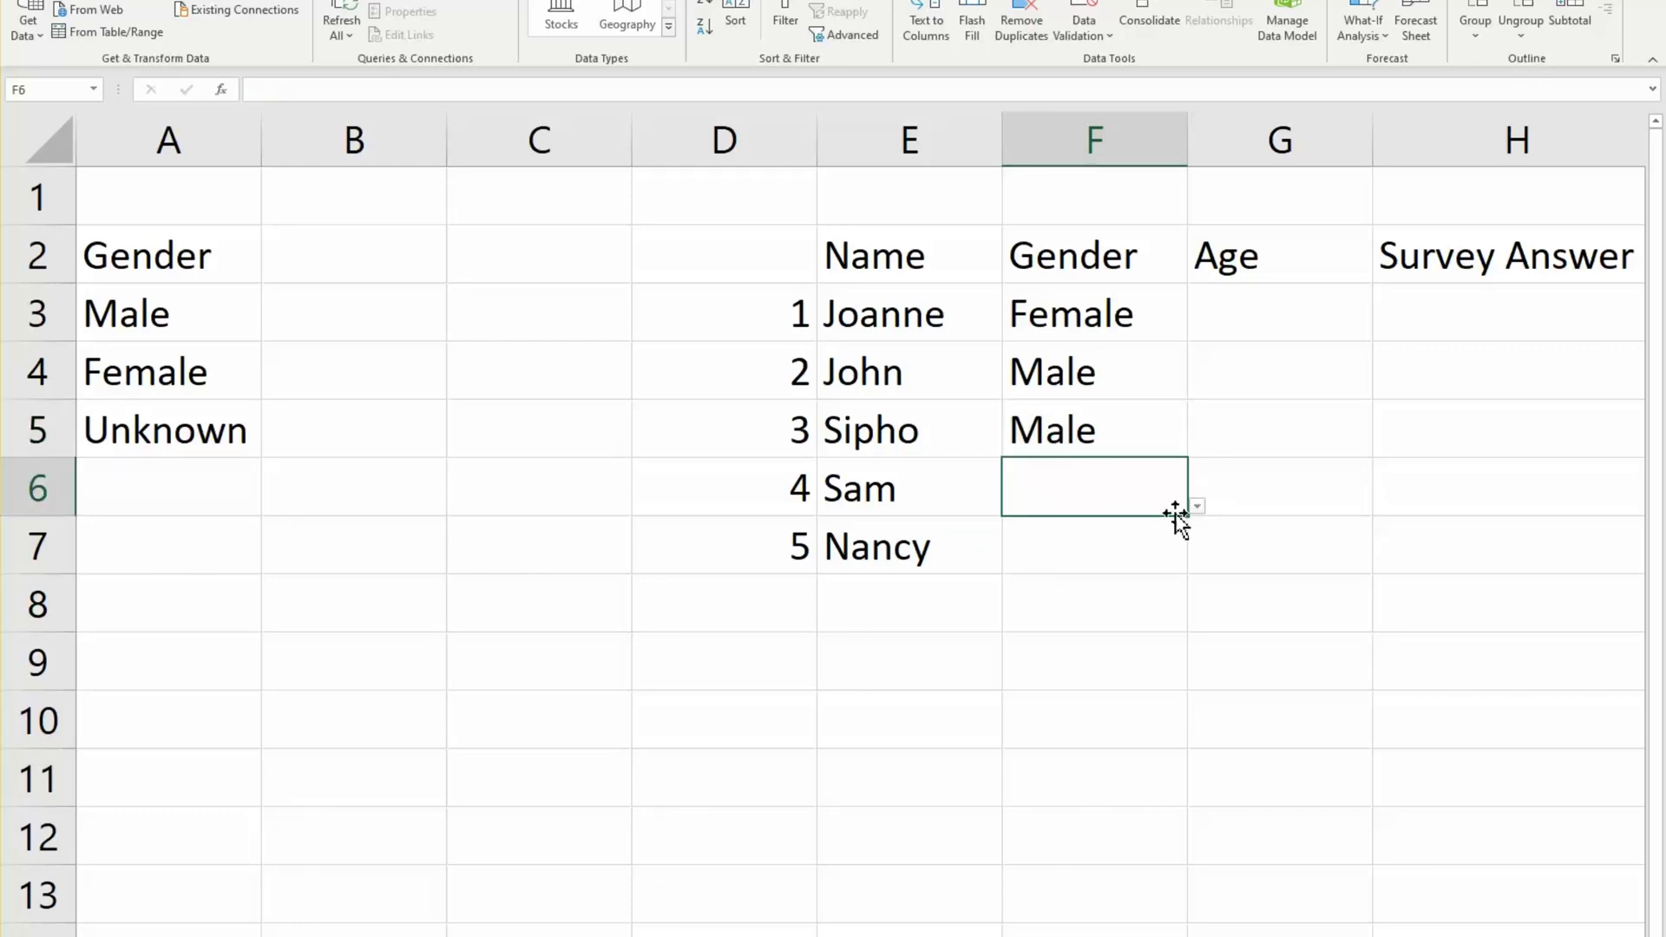
pyautogui.click(1197, 506)
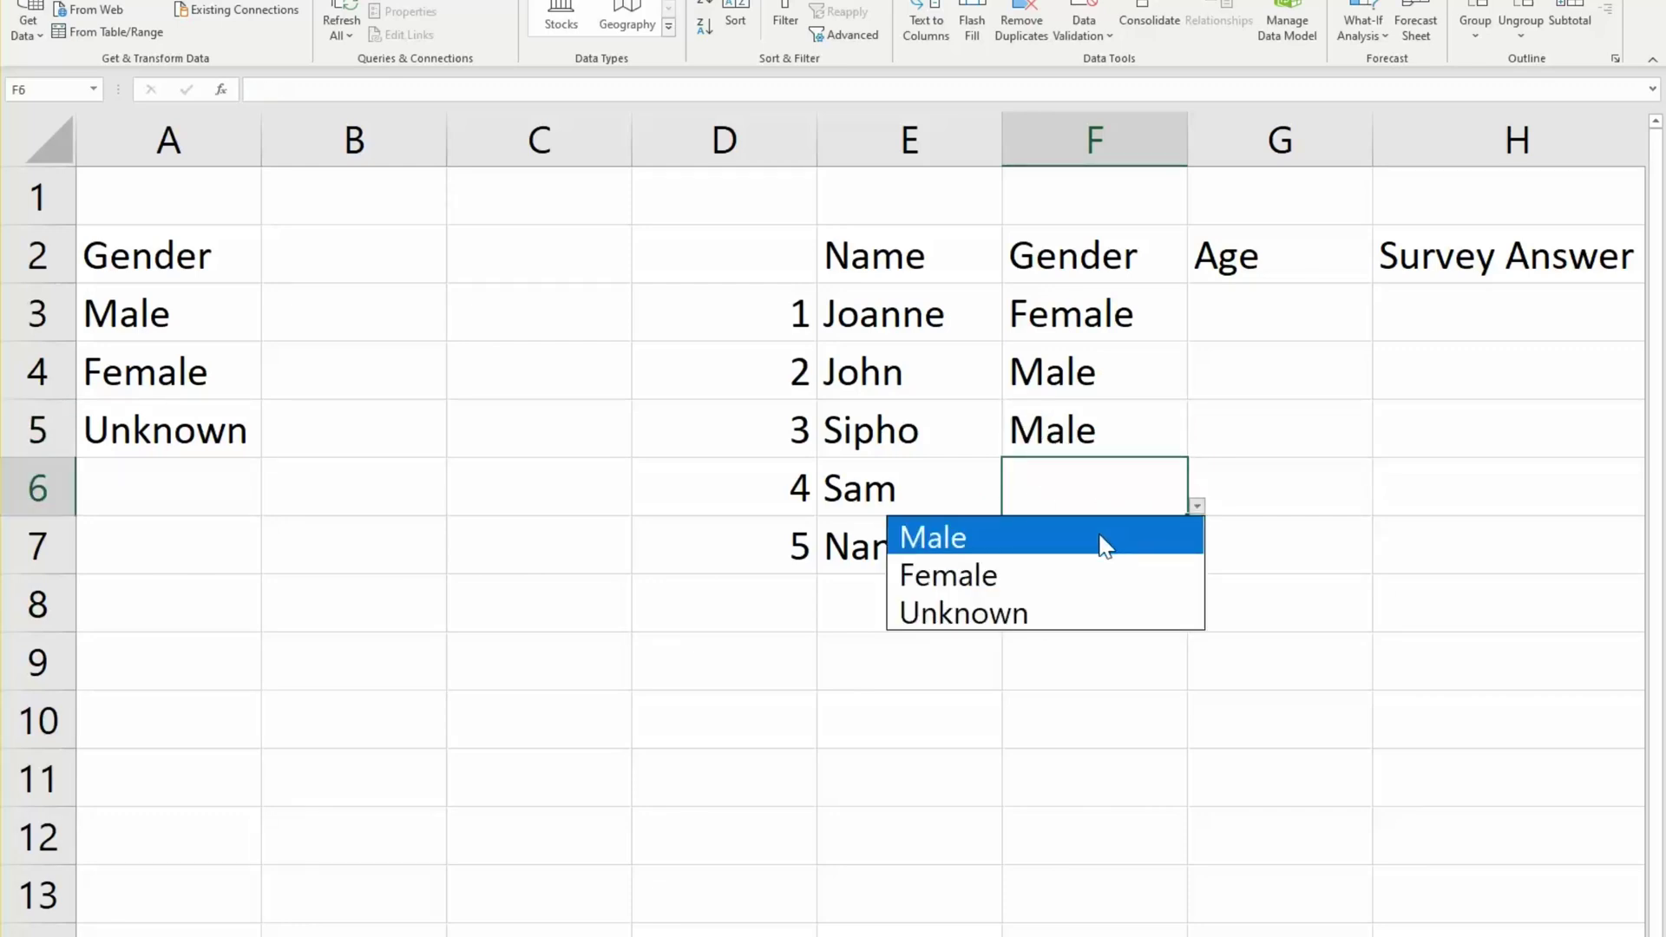
pyautogui.click(1090, 571)
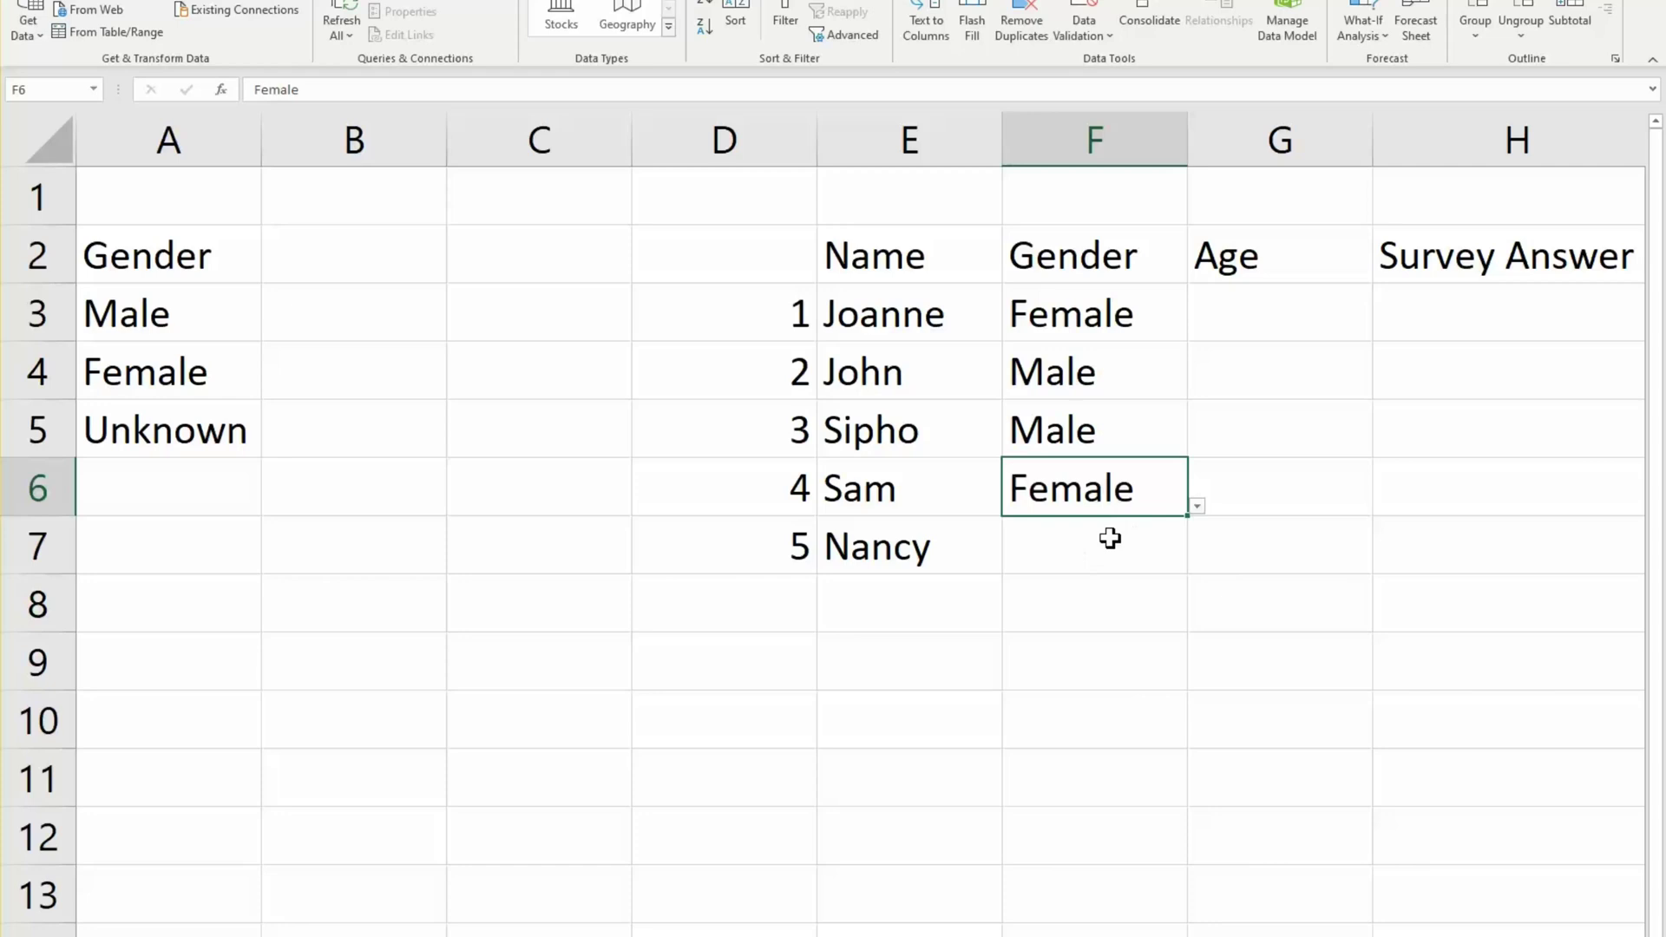
pyautogui.click(1108, 543)
pyautogui.click(1197, 565)
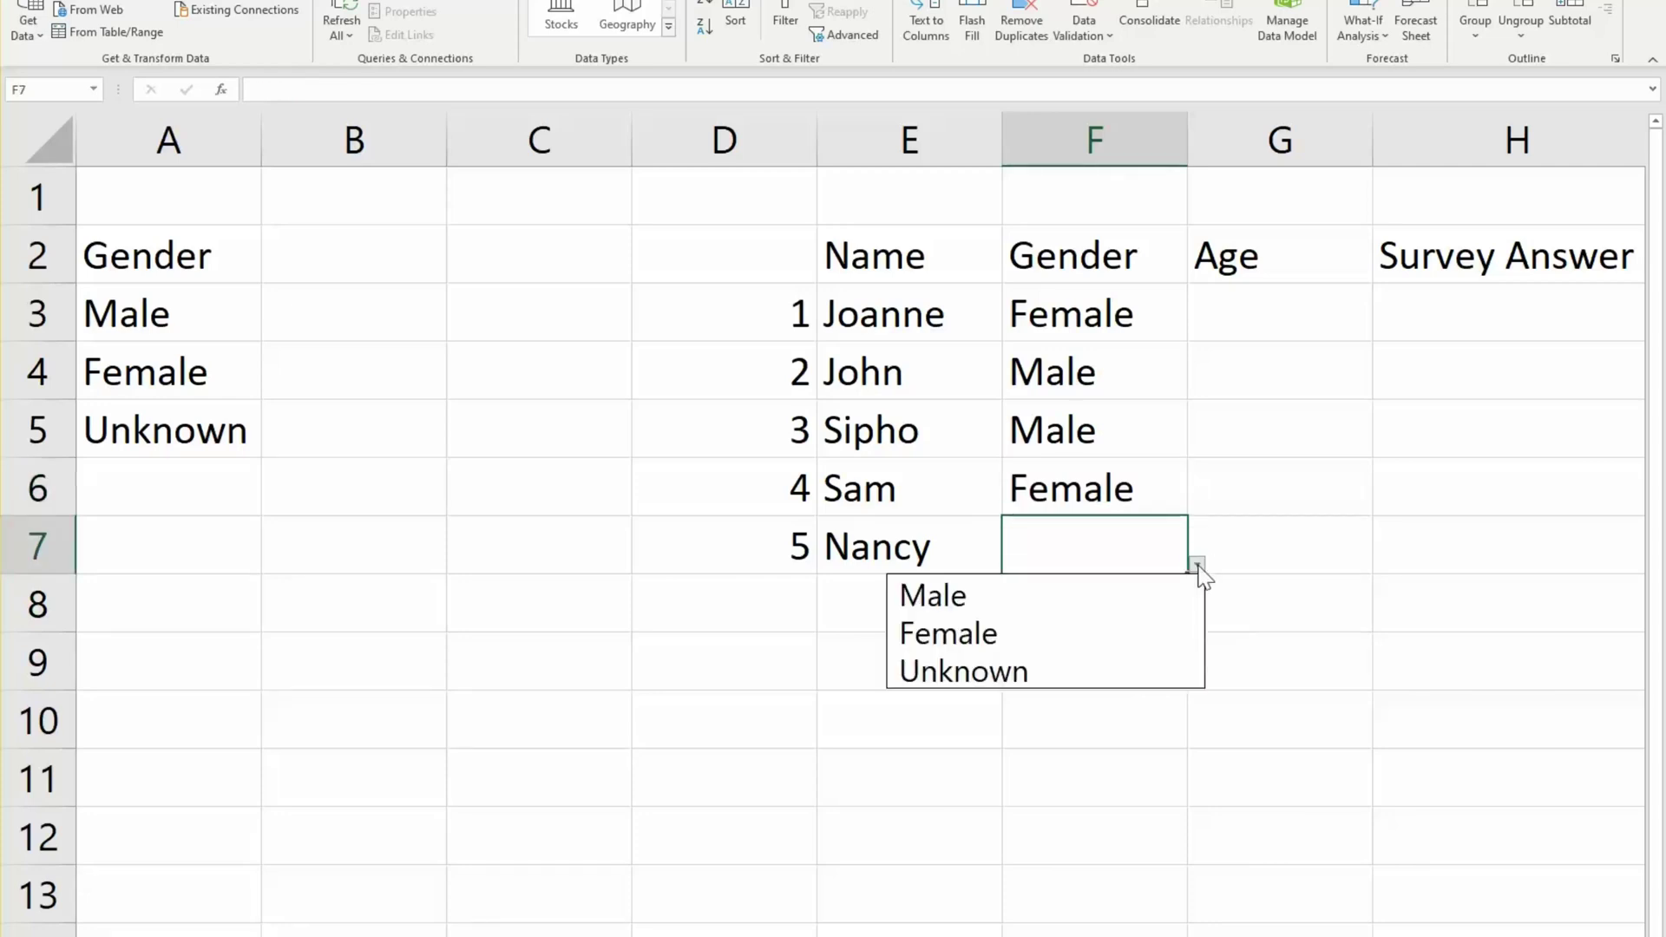
pyautogui.click(985, 633)
pyautogui.click(1095, 498)
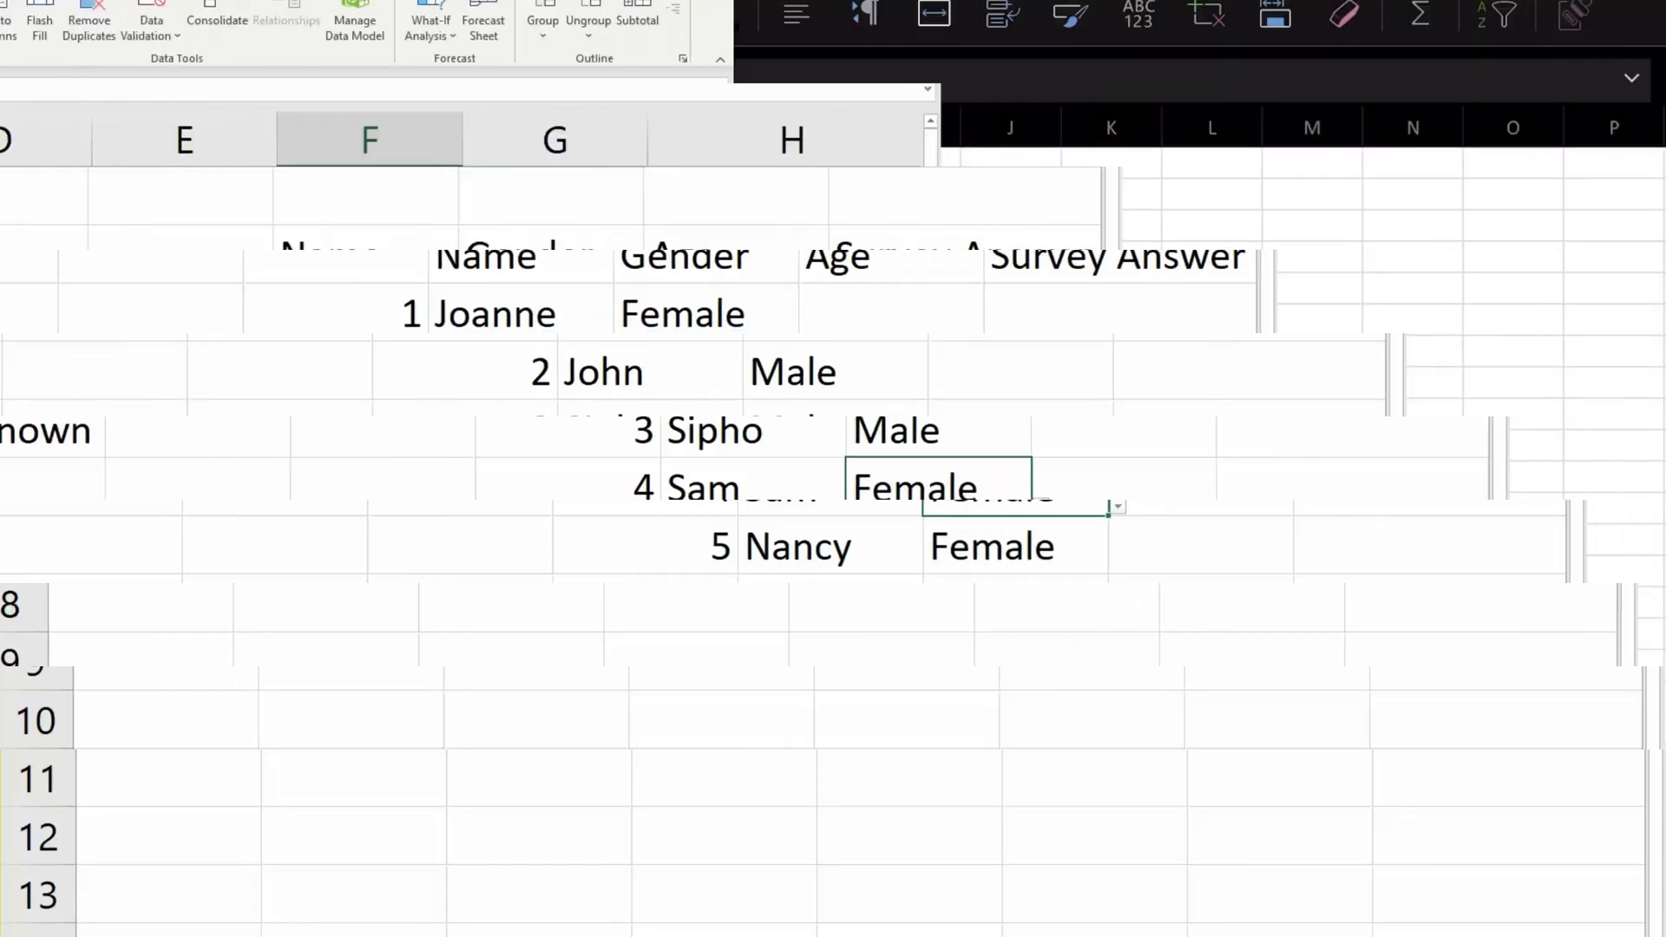
pyautogui.write('Dropdown List')
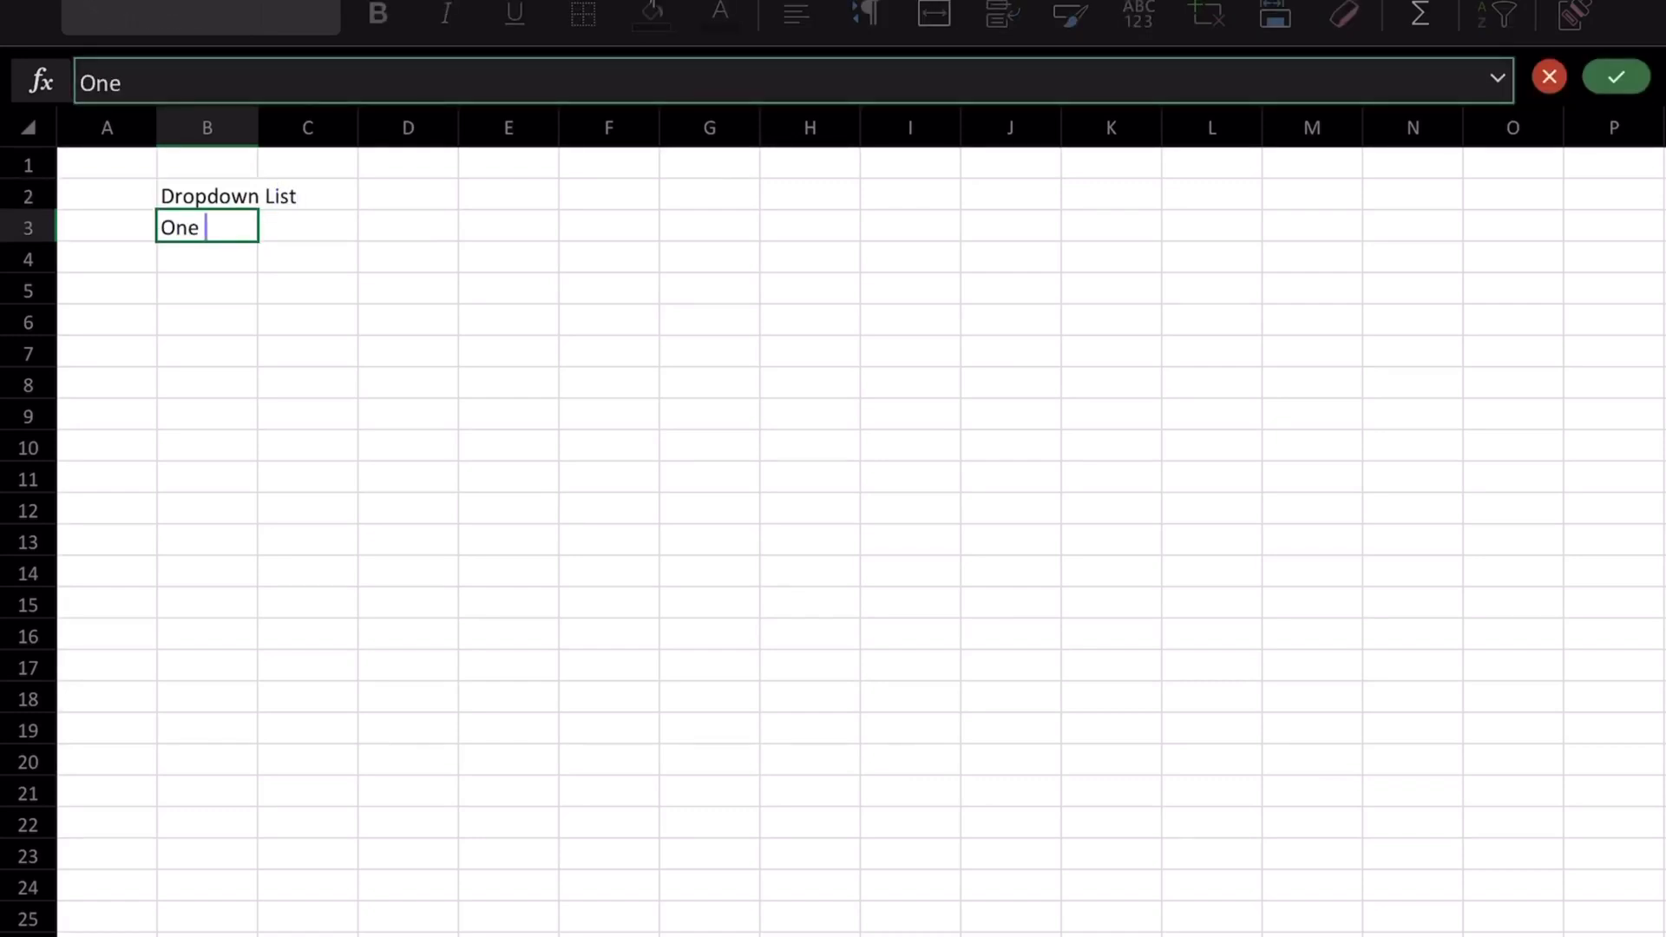
# Step: Enter One Itwm, Second Item and Third Item under the Dropdown List heading
pyautogui.write('Itwm')
pyautogui.press('Return')
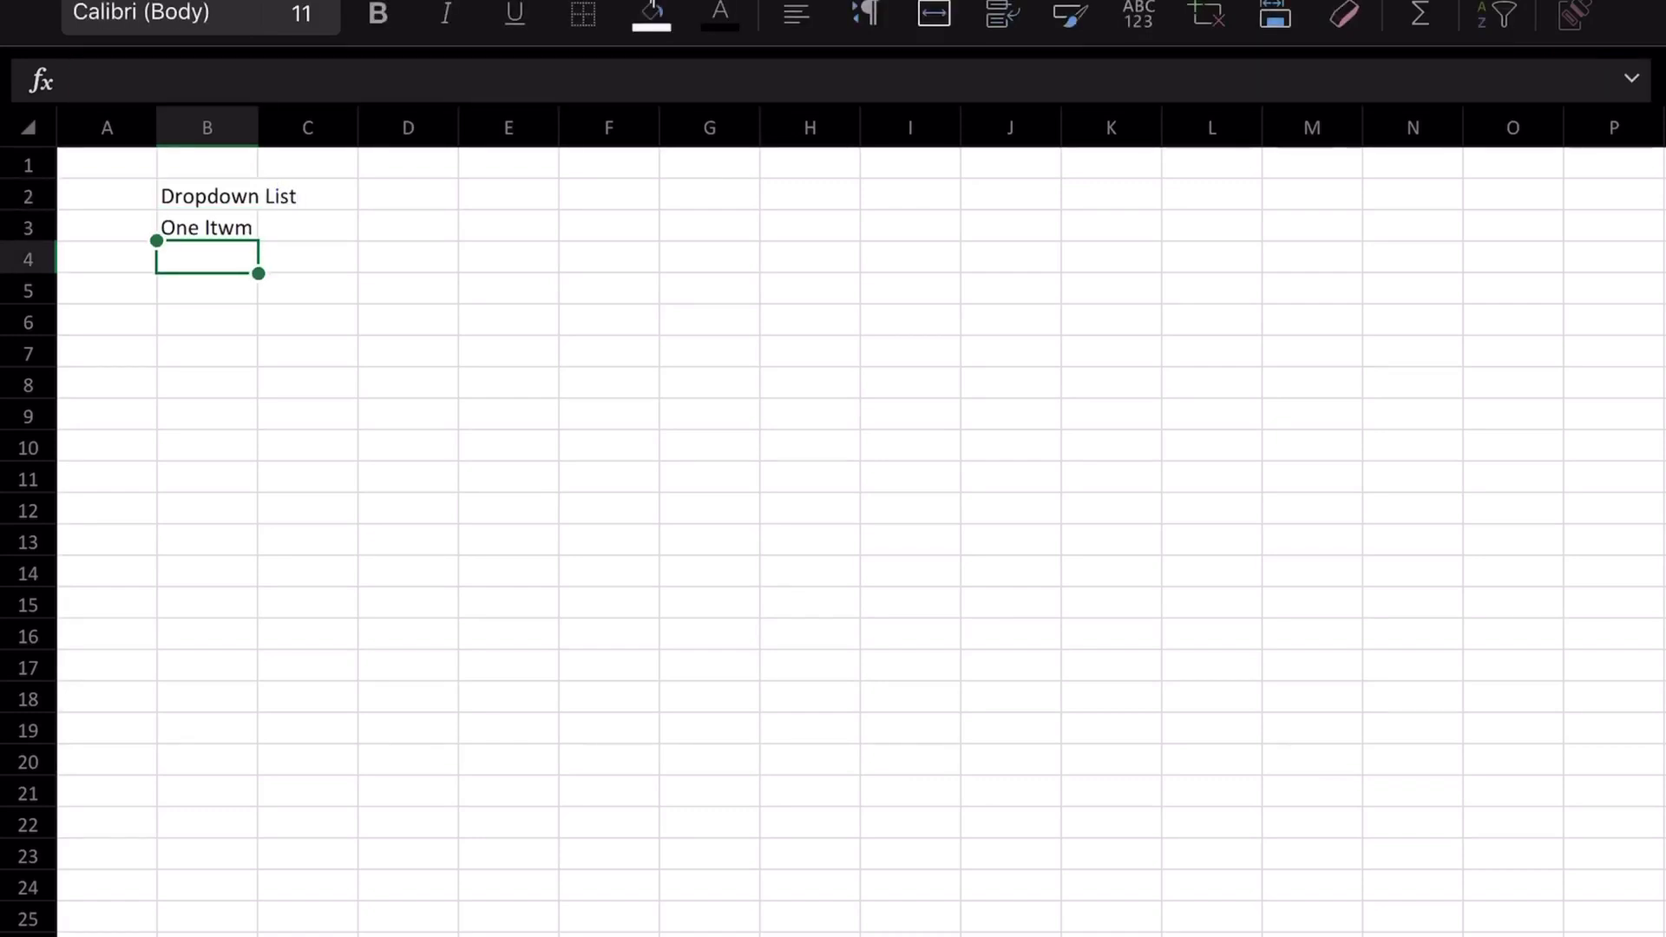
pyautogui.write('Second ')
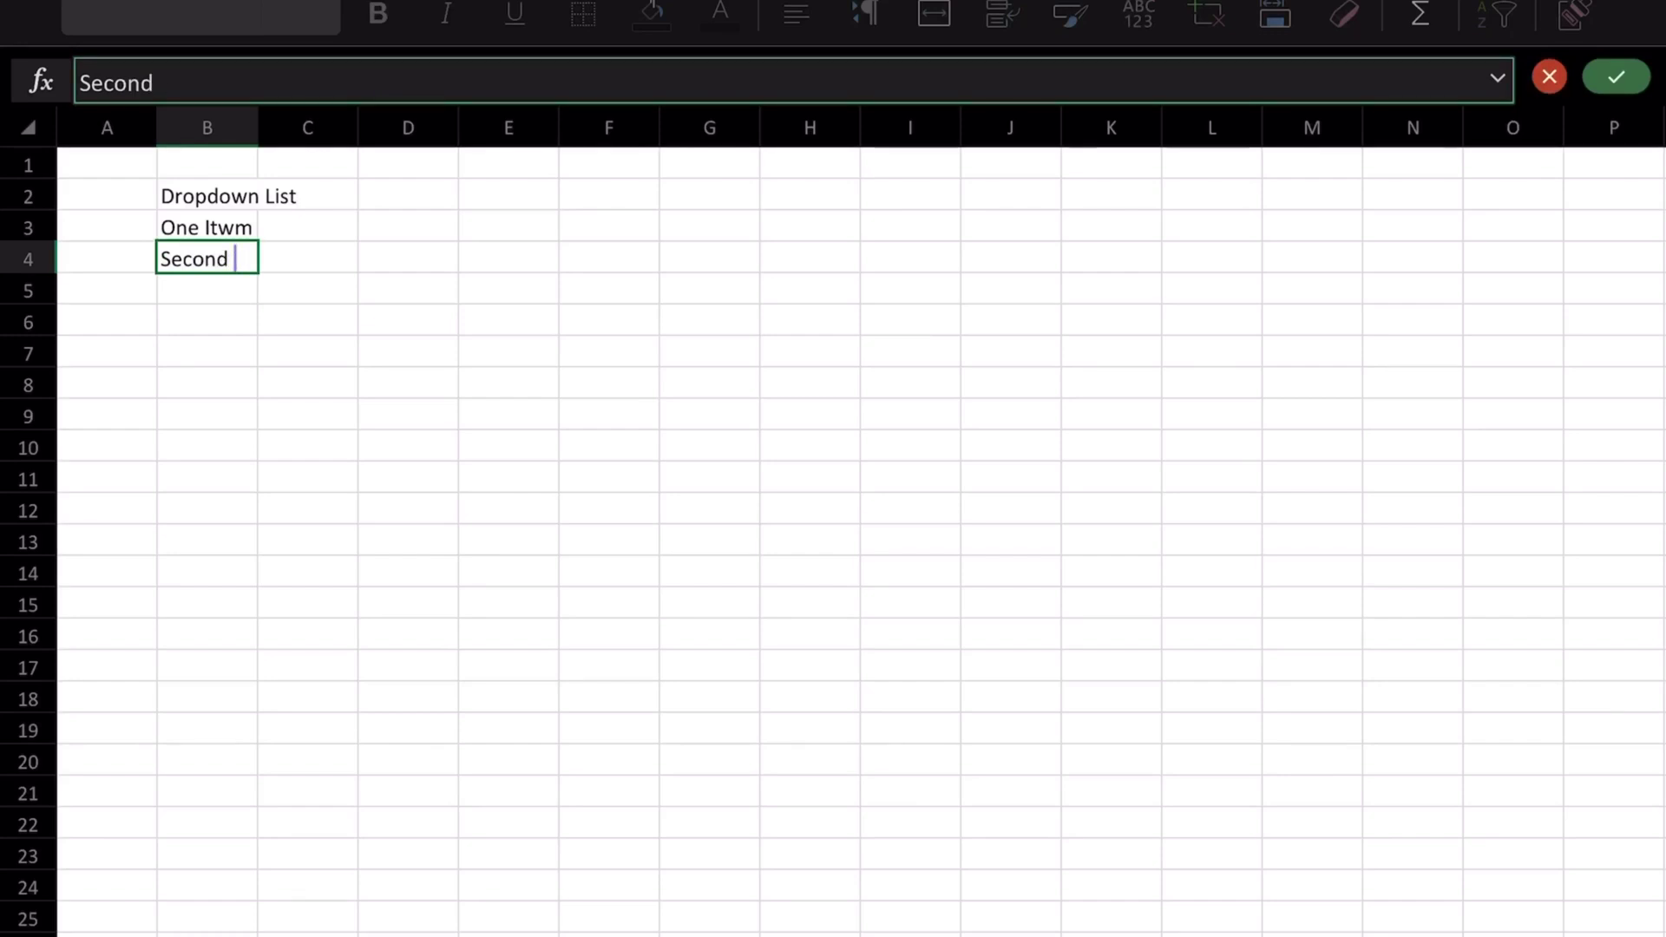
pyautogui.write('TItem')
pyautogui.press('Return')
pyautogui.write('Th')
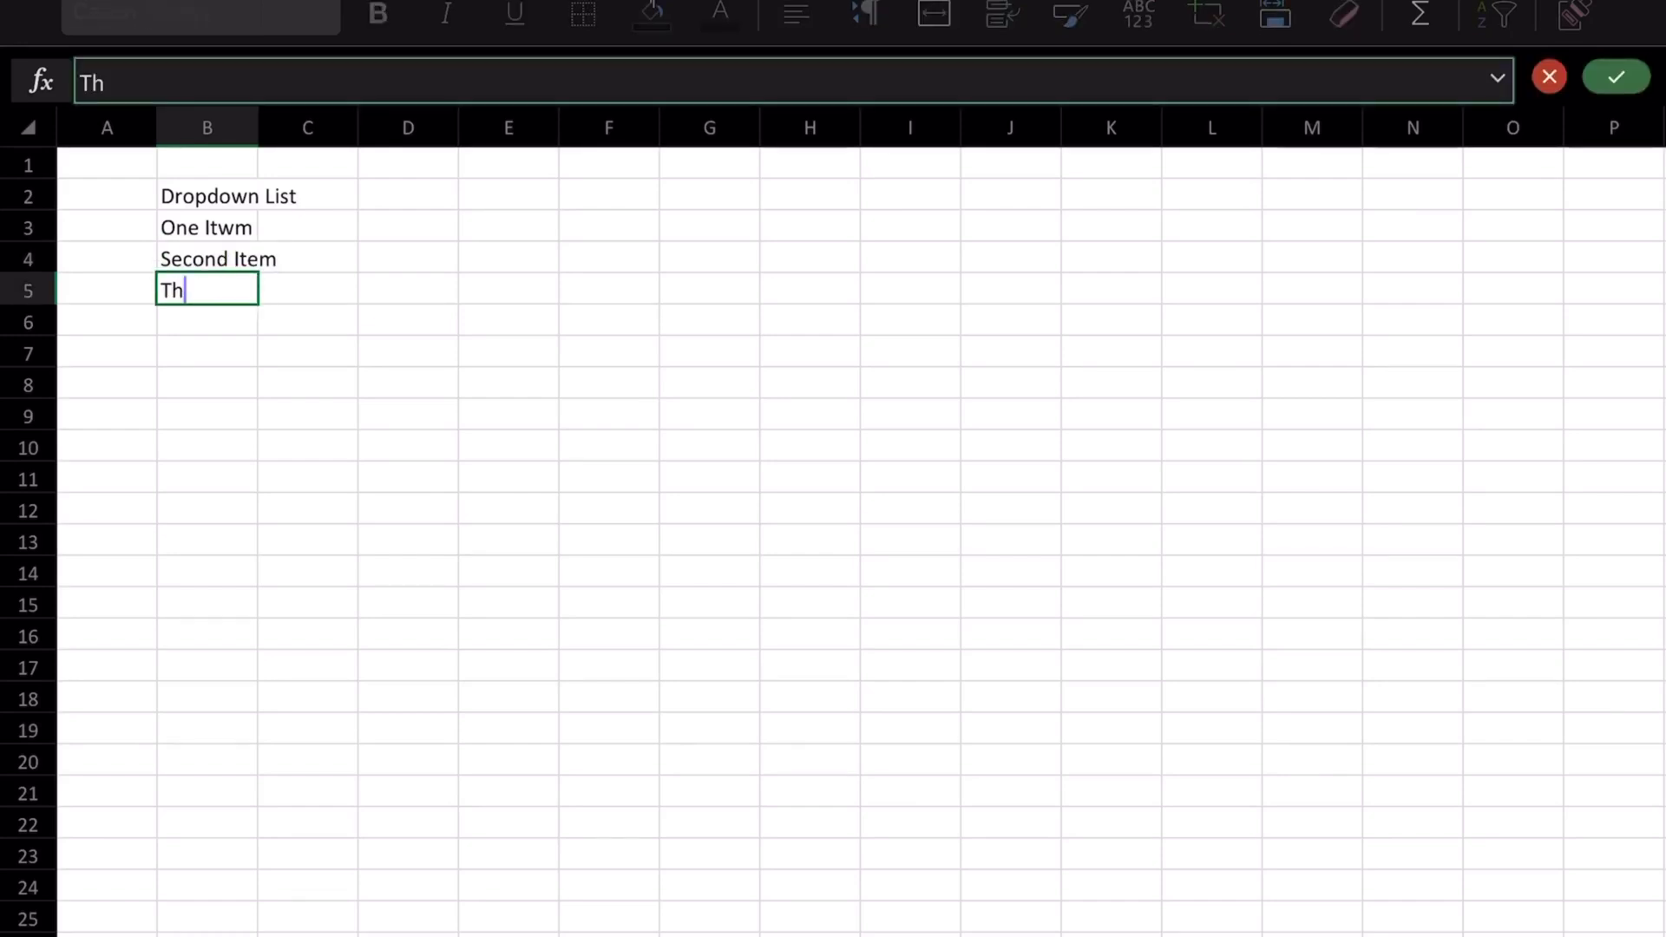
pyautogui.write('ird Item')
pyautogui.press('Return')
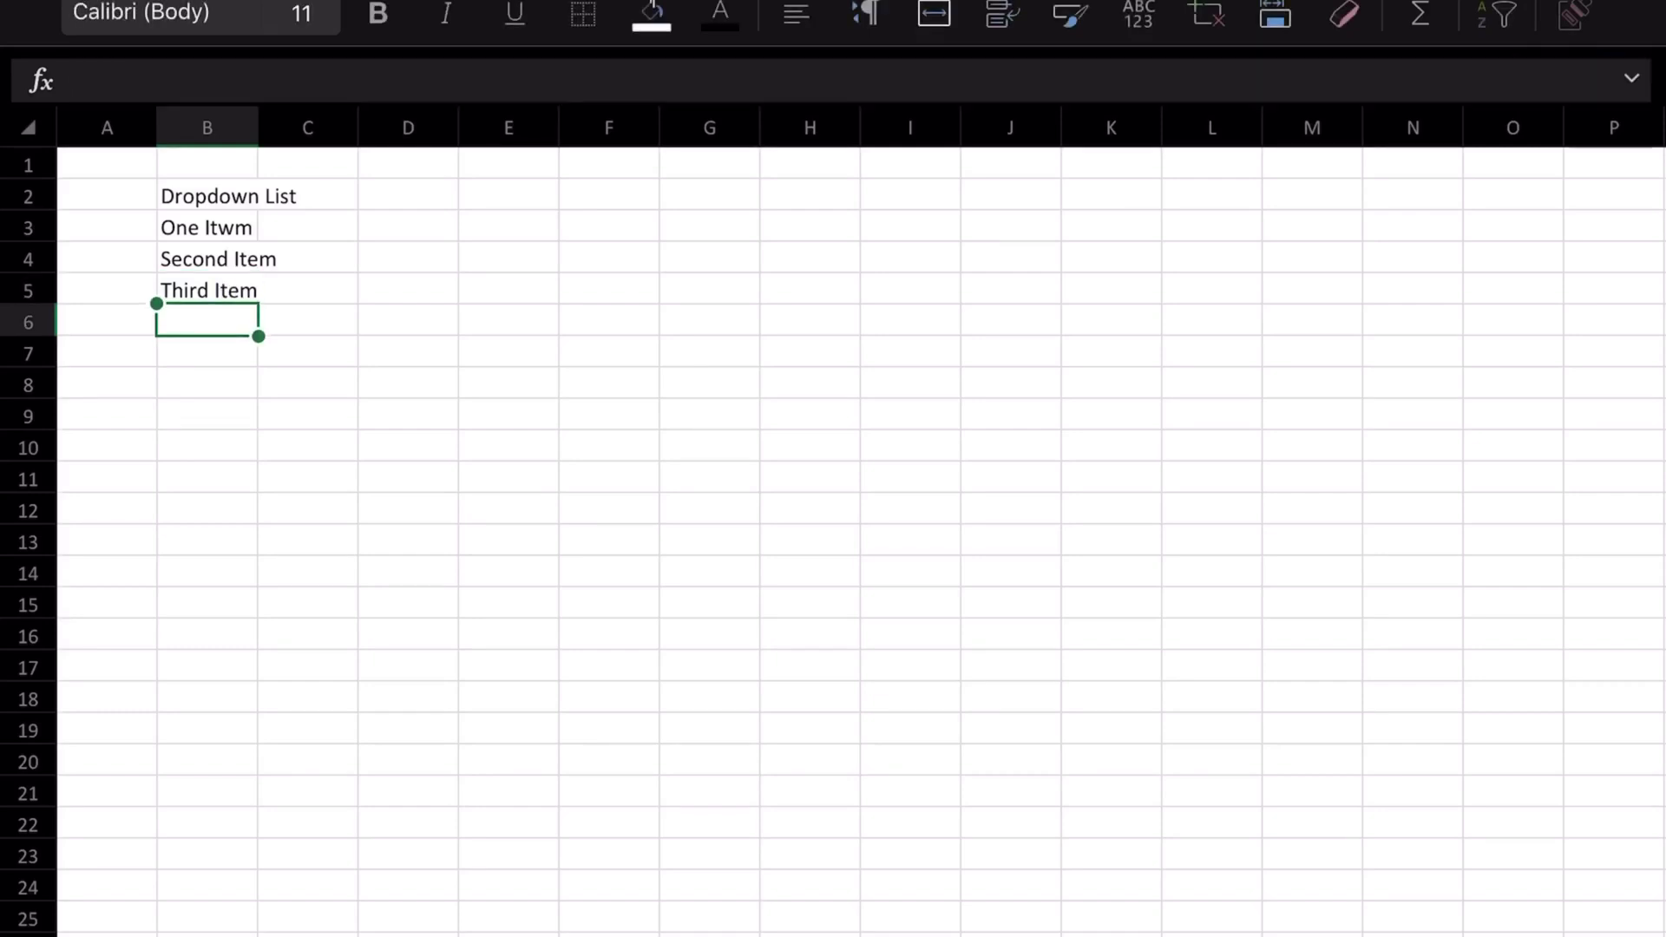
# Step: Select the three list items in B3:B5
pyautogui.click(224, 226)
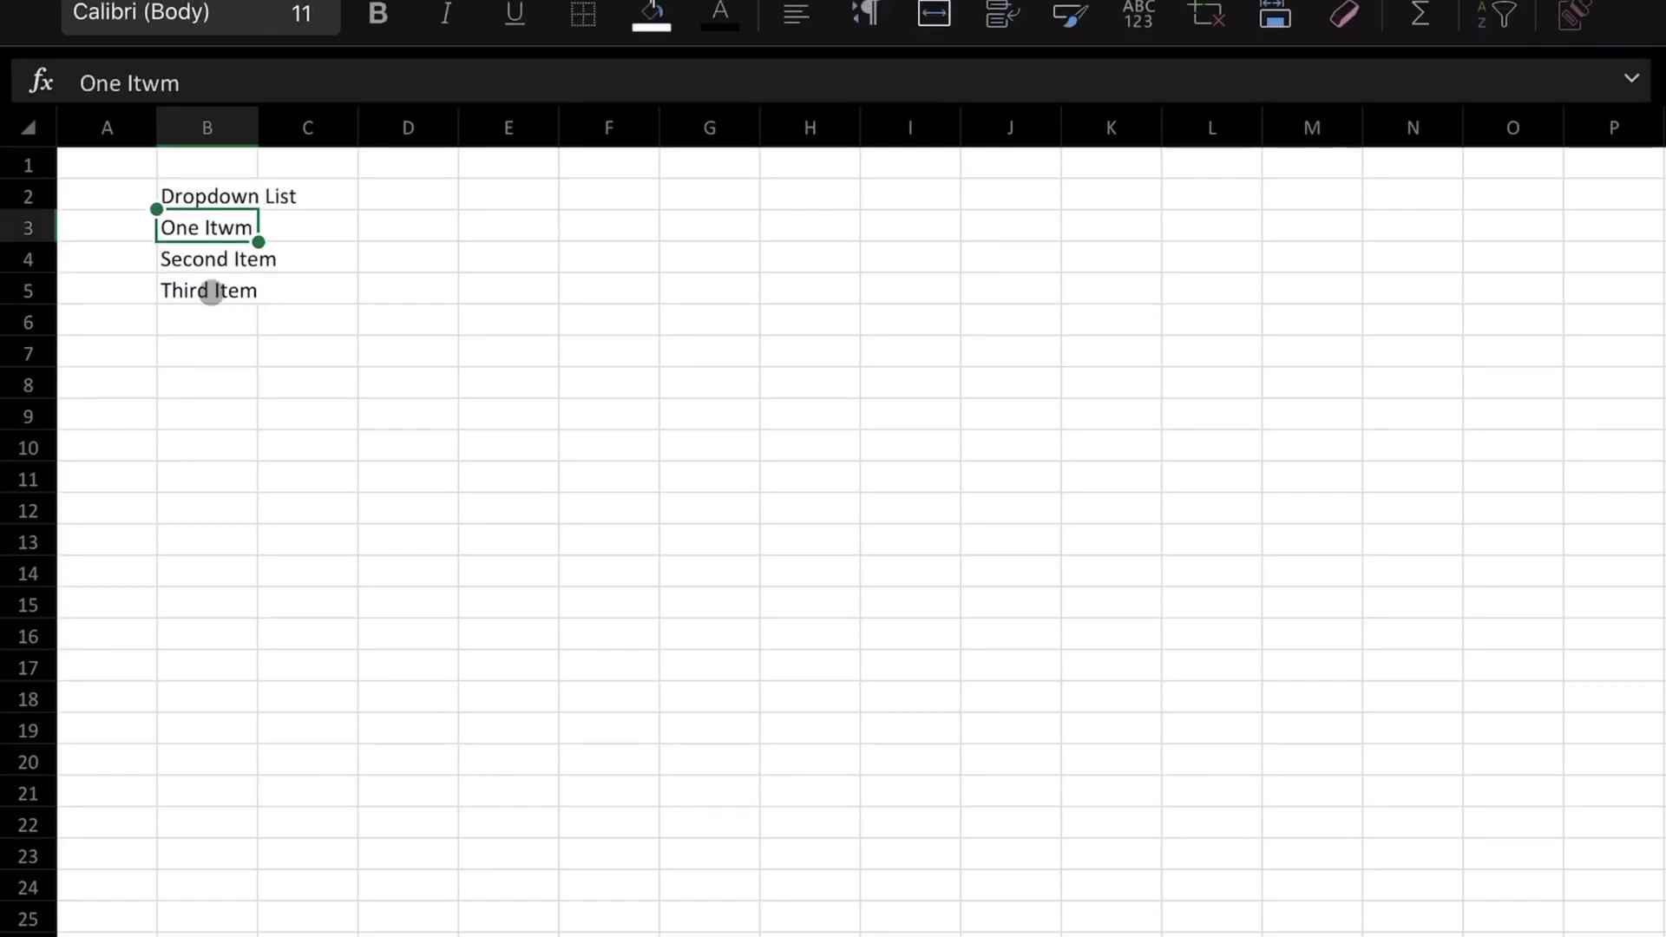
pyautogui.click(211, 291)
pyautogui.click(212, 256)
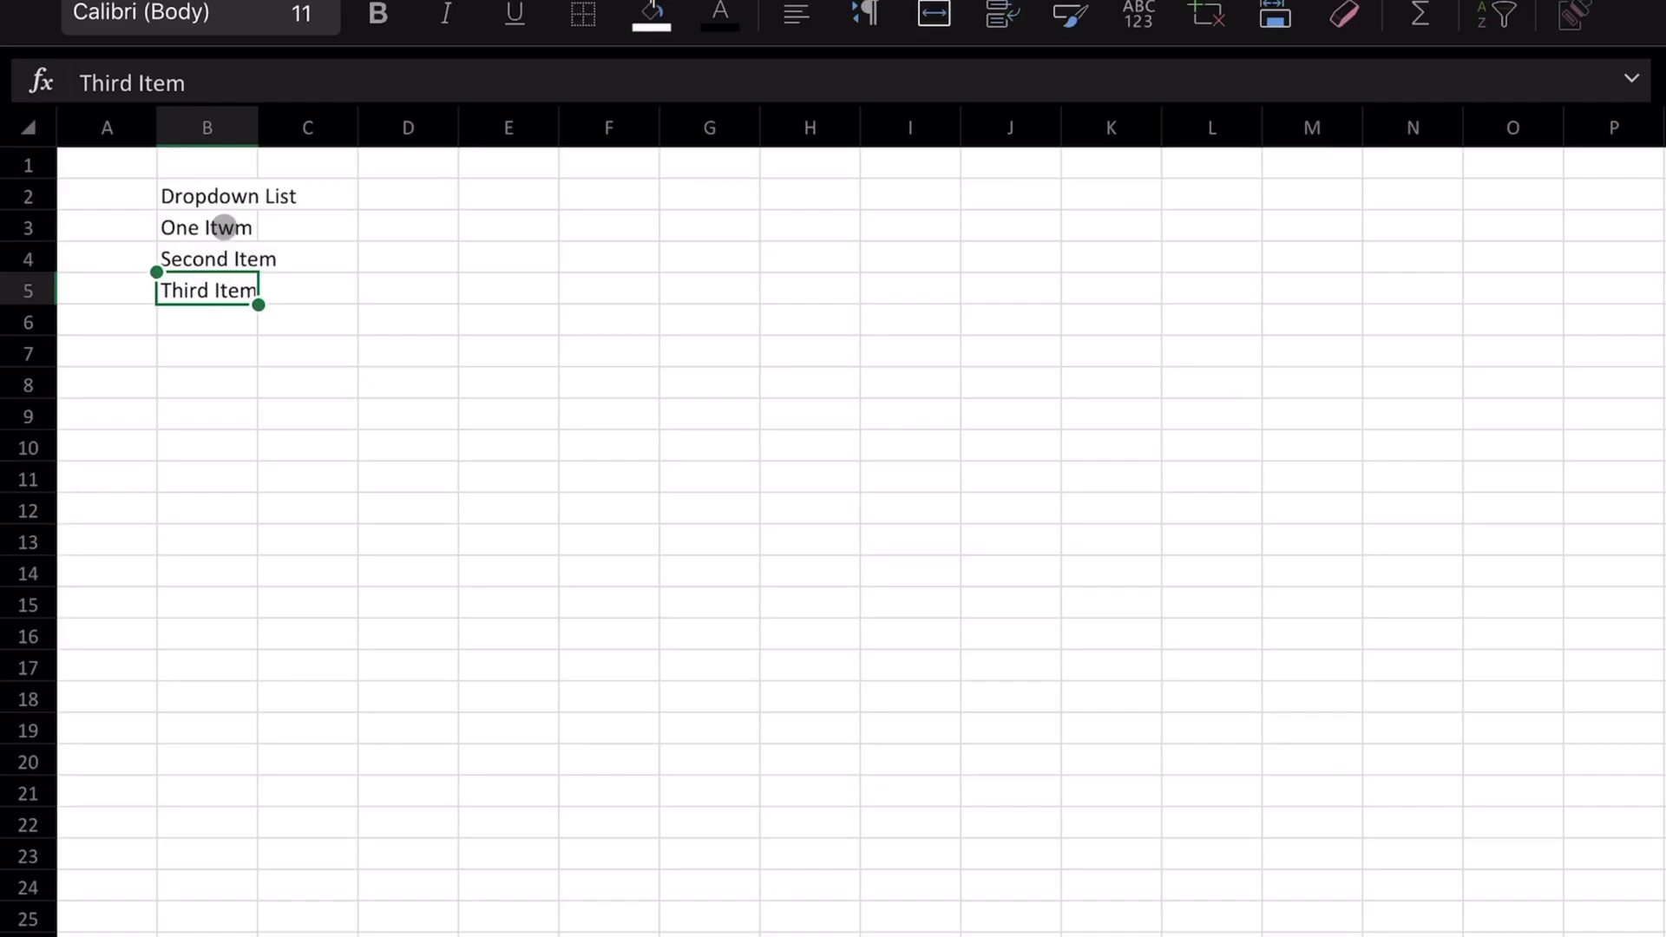
pyautogui.moveTo(224, 225); pyautogui.dragTo(217, 290)
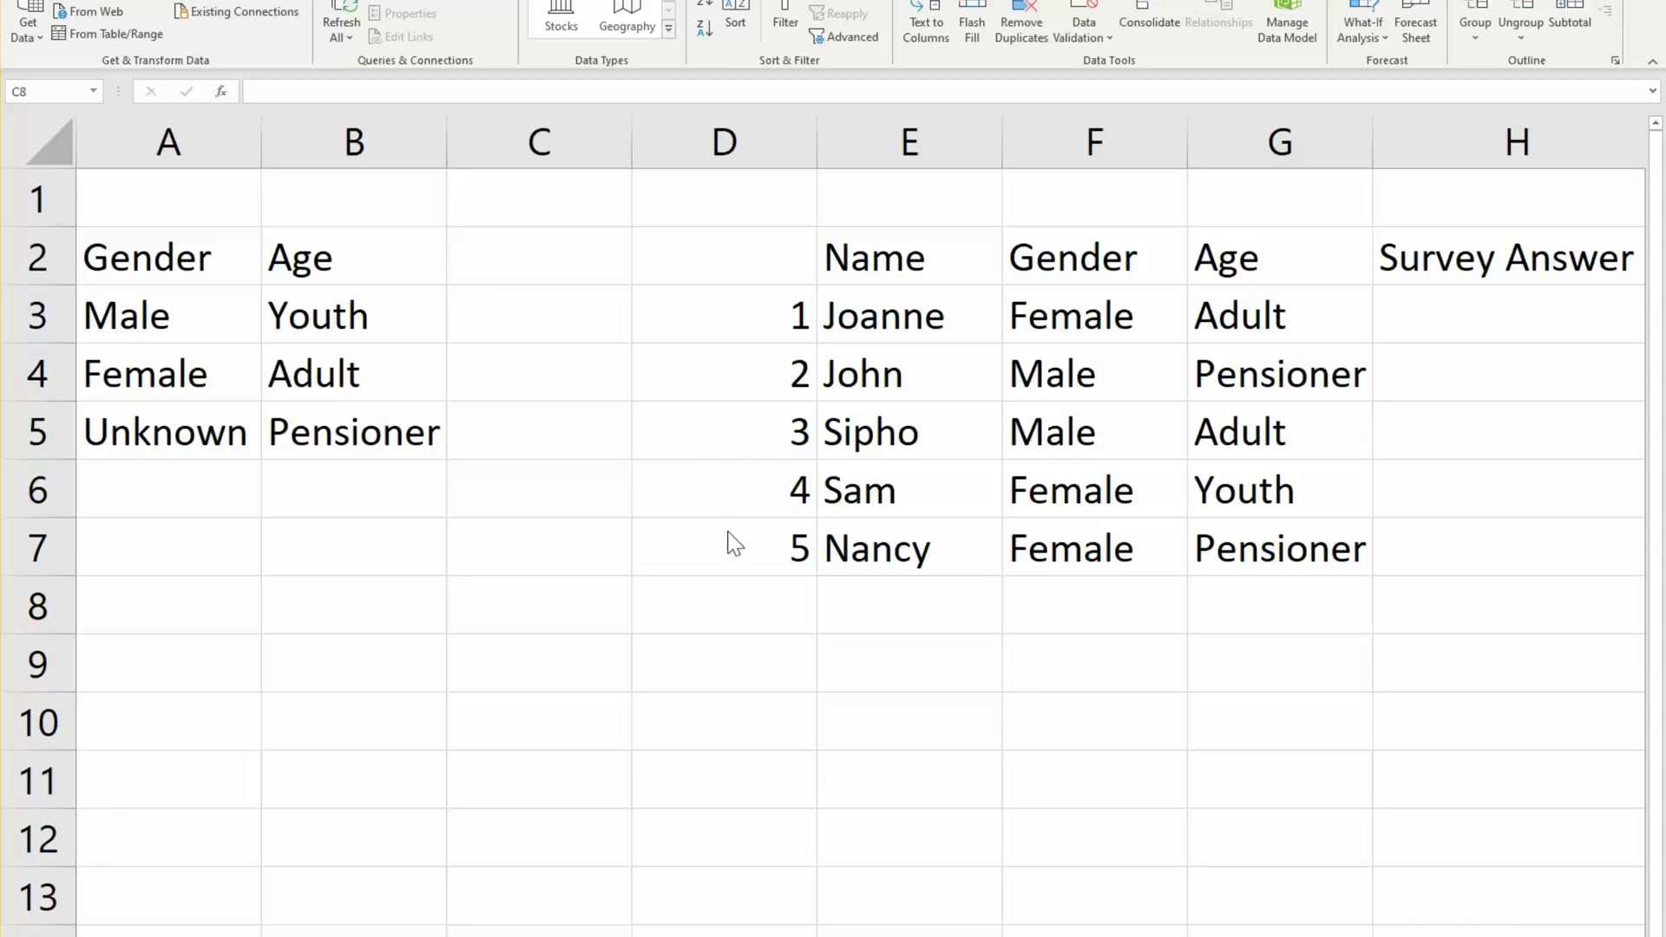
# Step: Enter the heading No. in D2, then select the survey table D2:H7
pyautogui.click(767, 263)
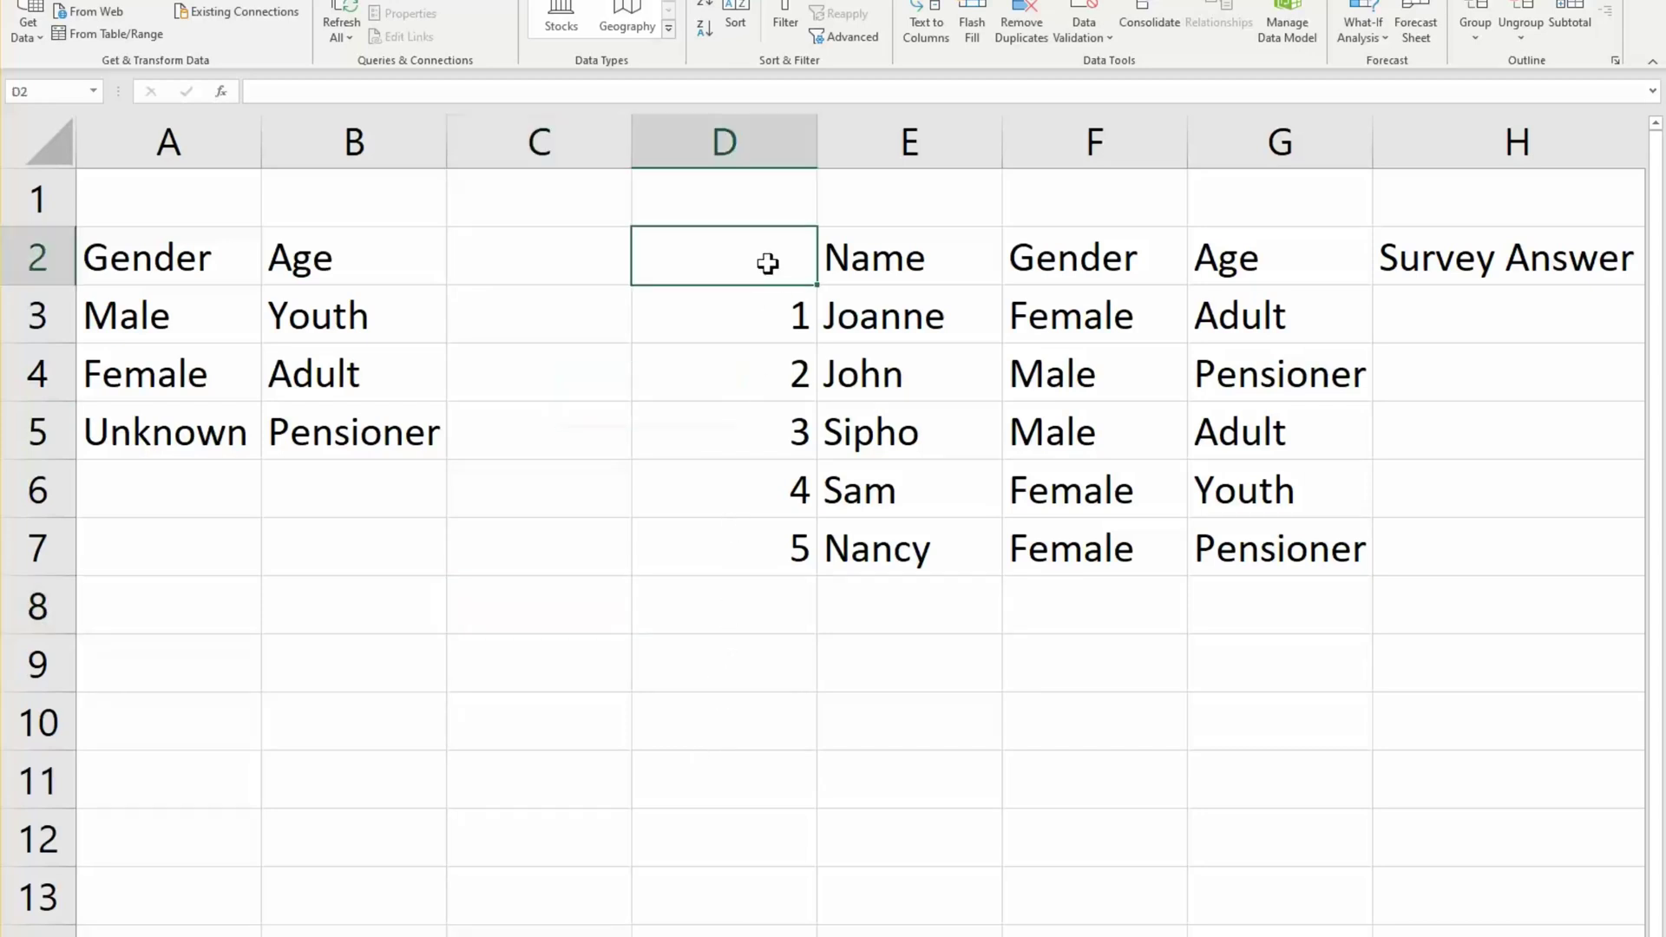
pyautogui.write('Bo')
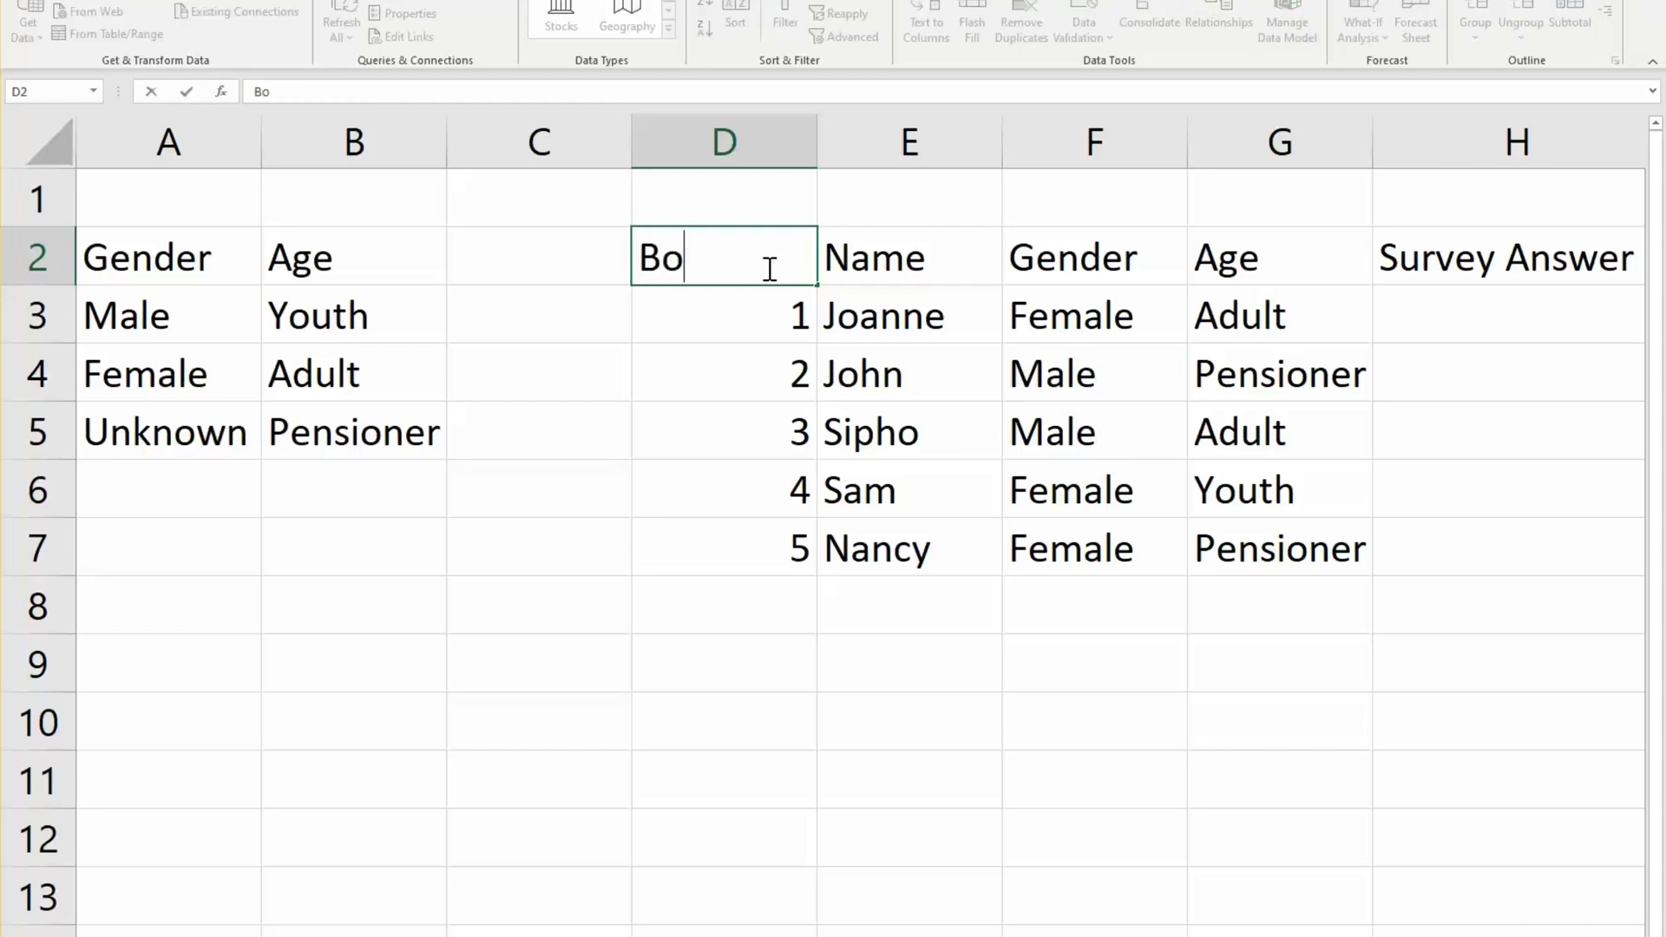
pyautogui.press('BackSpace')
pyautogui.write('No.')
pyautogui.press('Return')
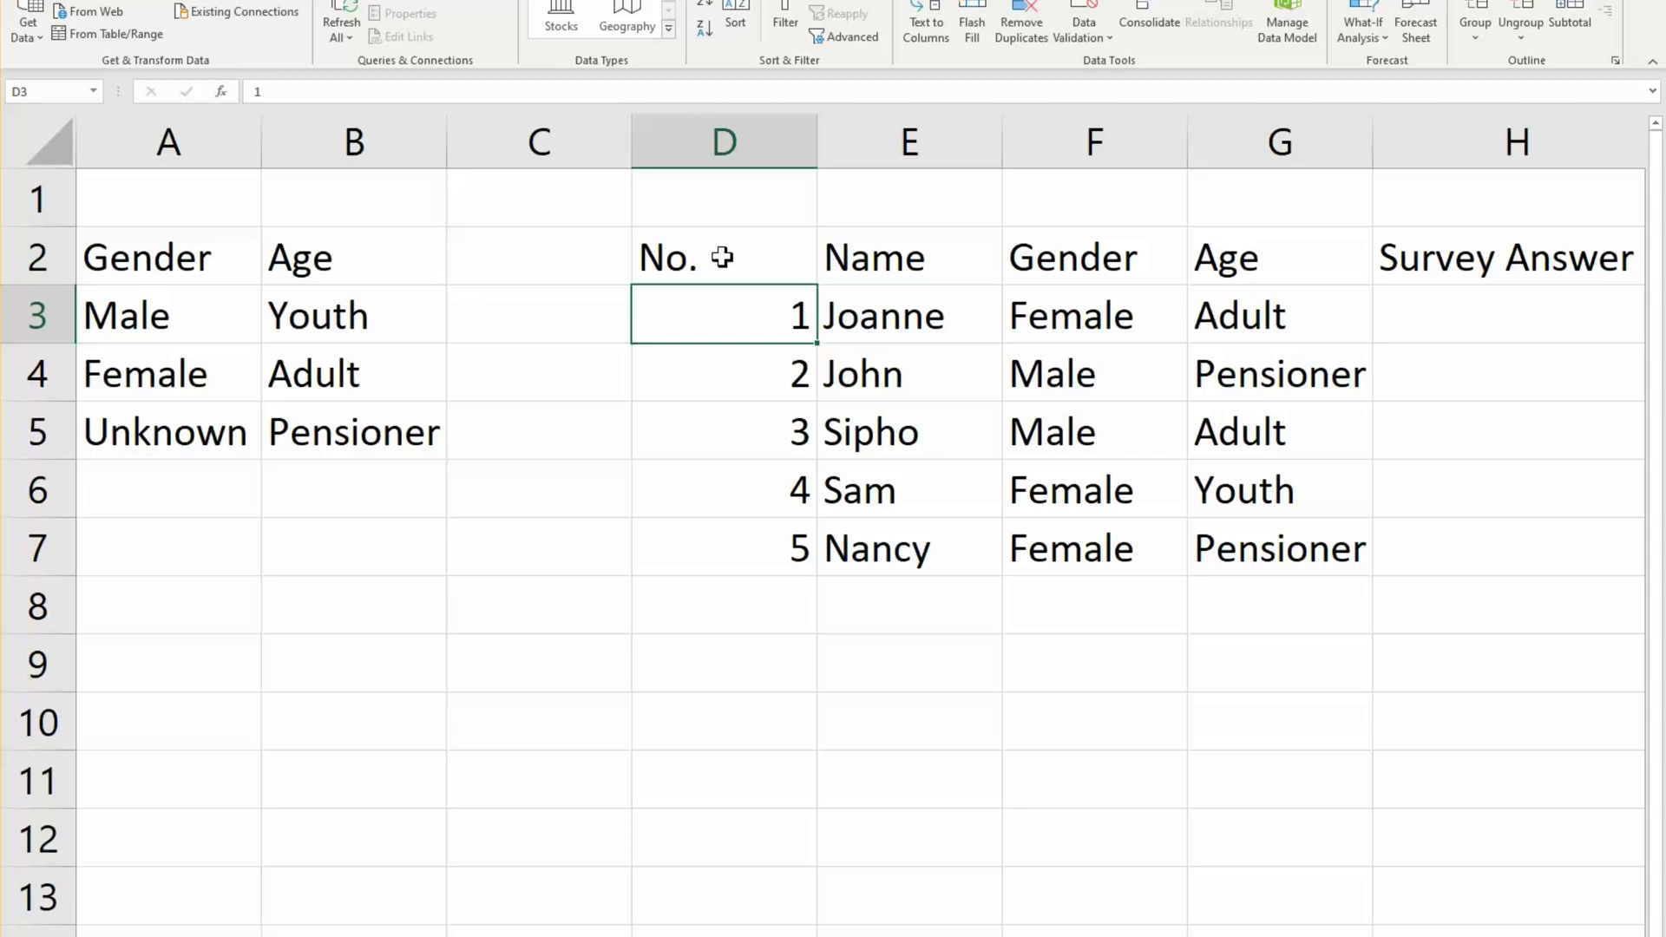
pyautogui.moveTo(722, 257); pyautogui.dragTo(1455, 540)
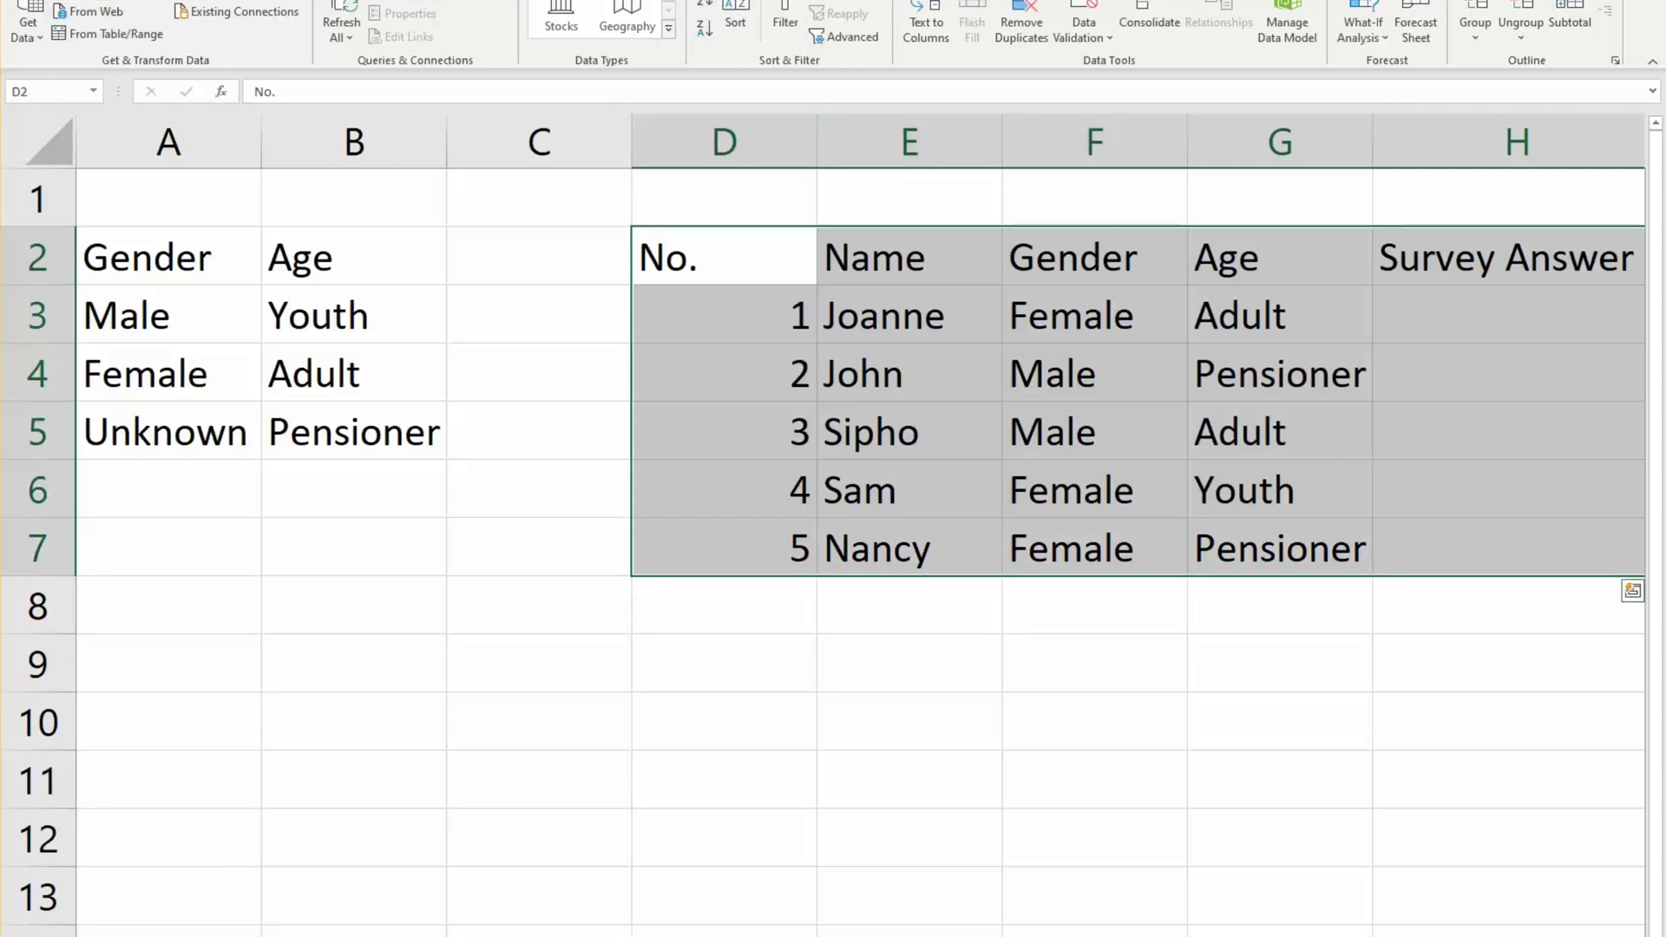
# Step: Format D2:H7 as a table with Blue Table Style Light 9, keeping the header row
pyautogui.click(87, 2)
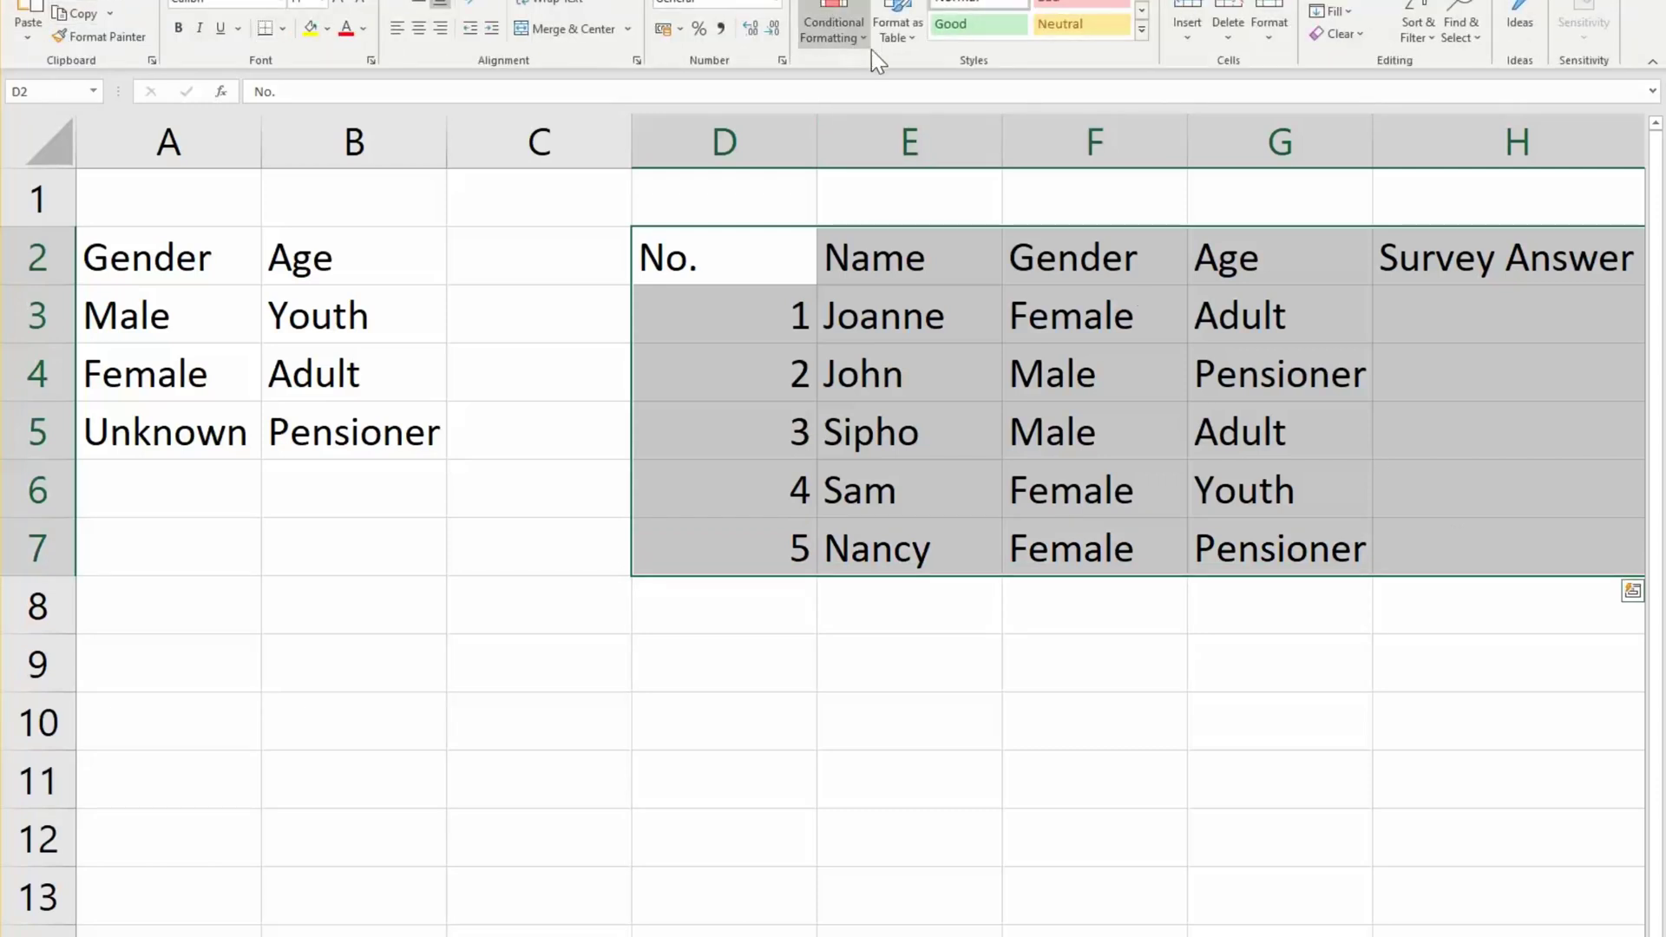
pyautogui.click(914, 37)
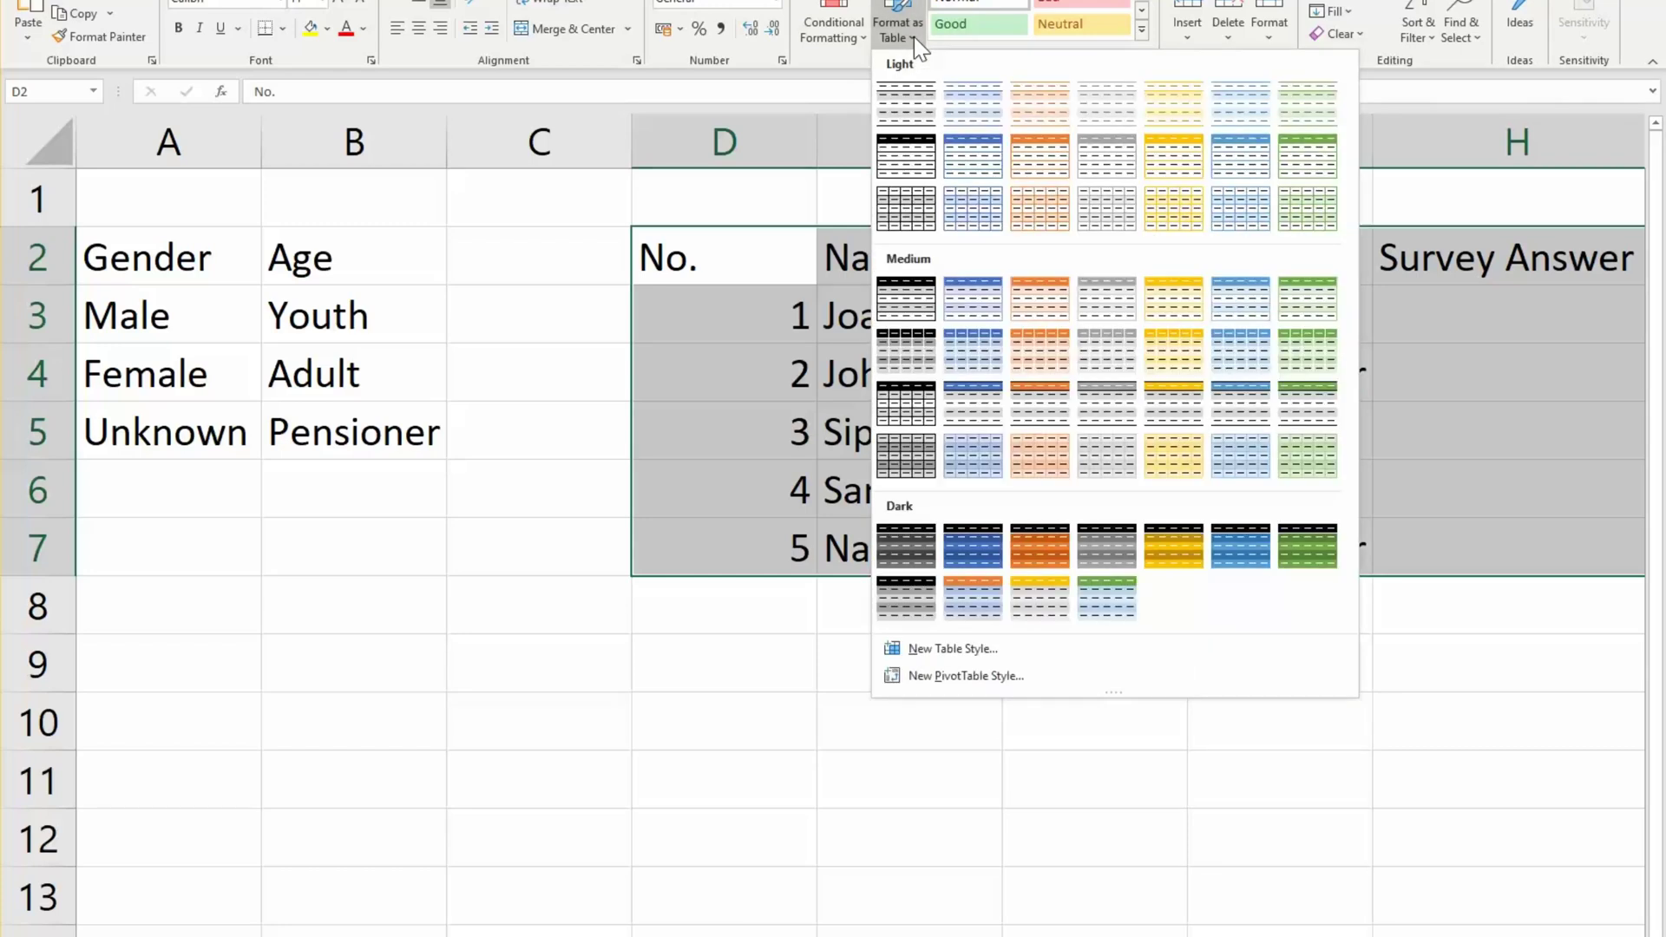
pyautogui.click(973, 156)
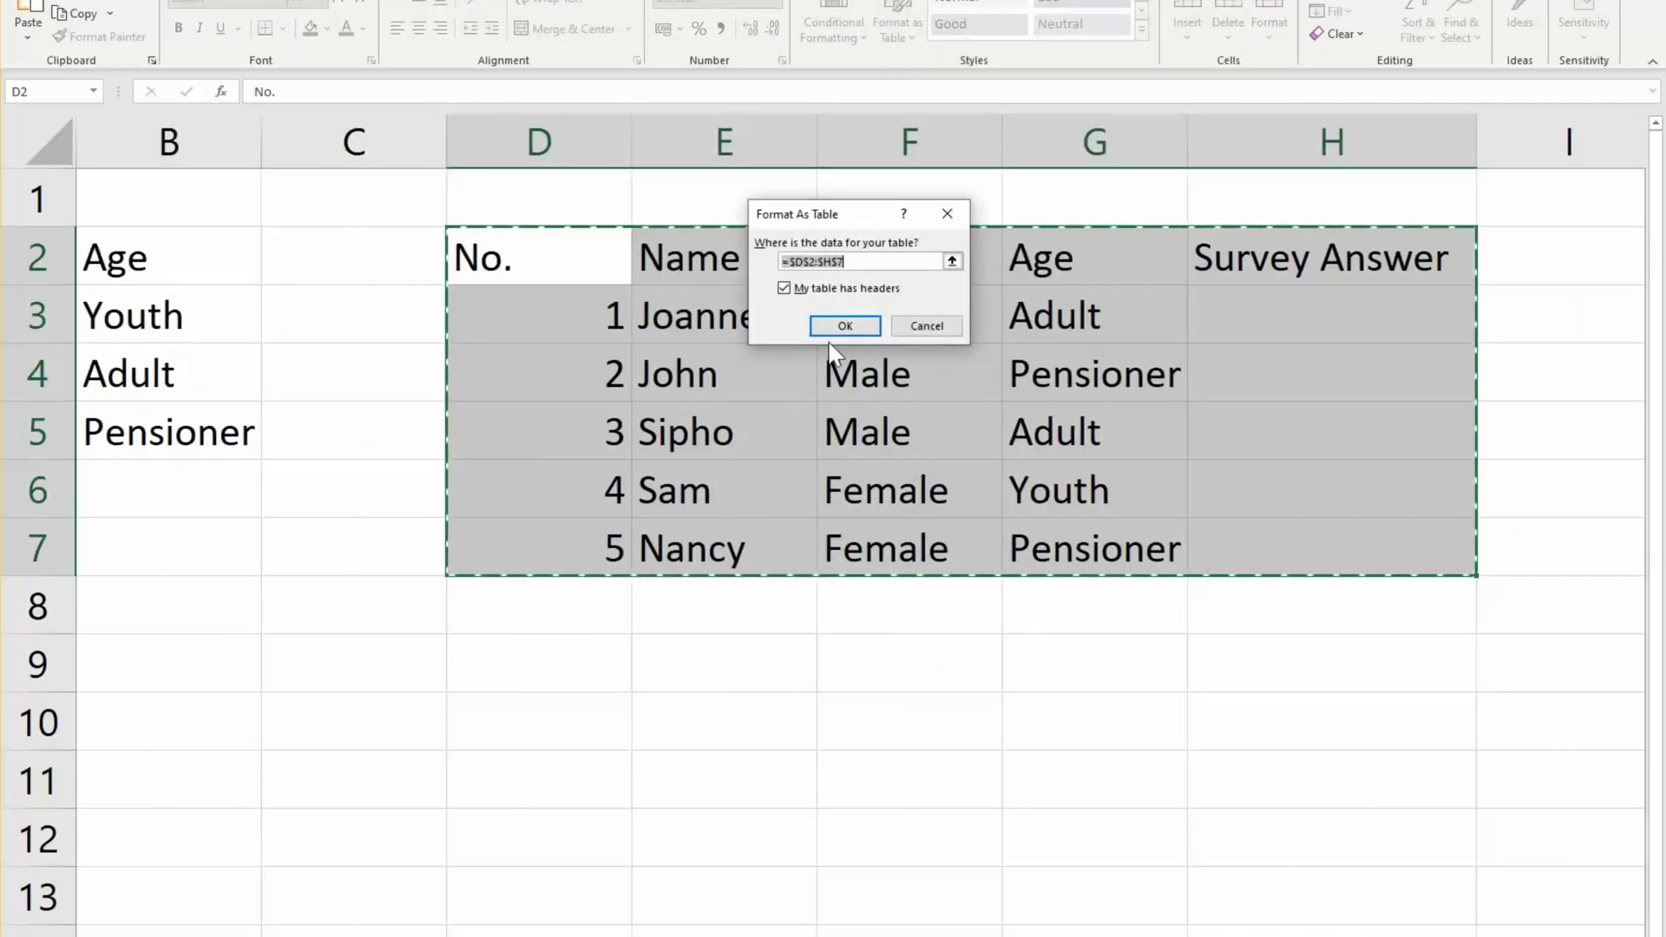
pyautogui.click(846, 328)
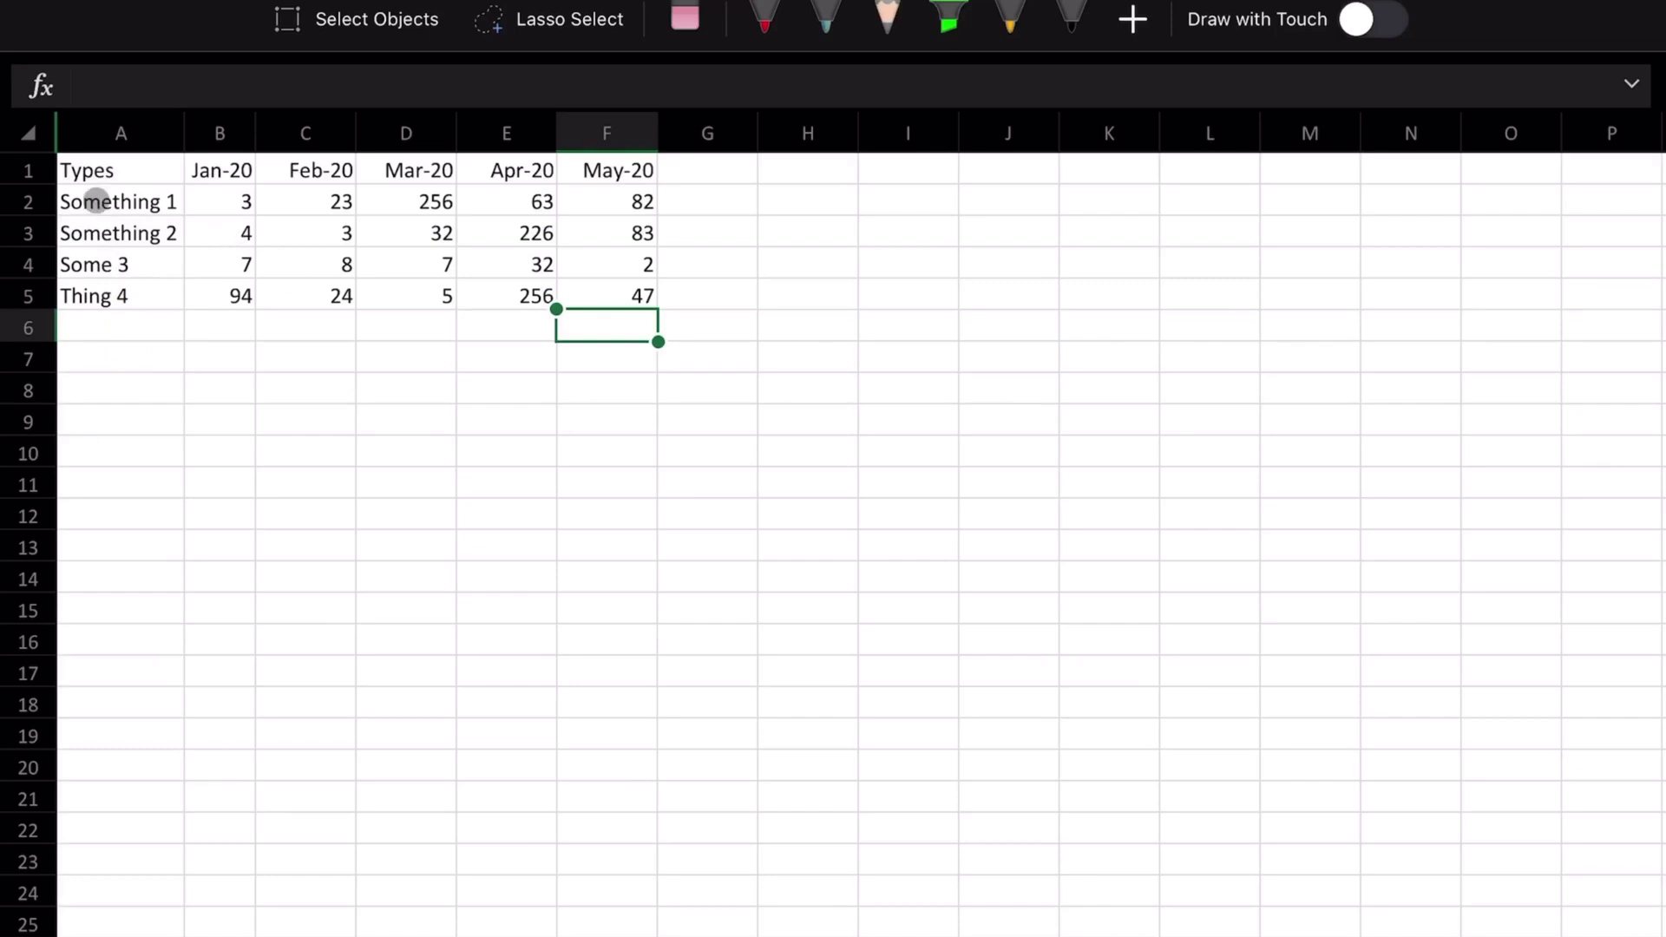
# Step: Select A1:F5, from the Types cell through the May-20 column, with Shift+arrow keys
pyautogui.click(122, 171)
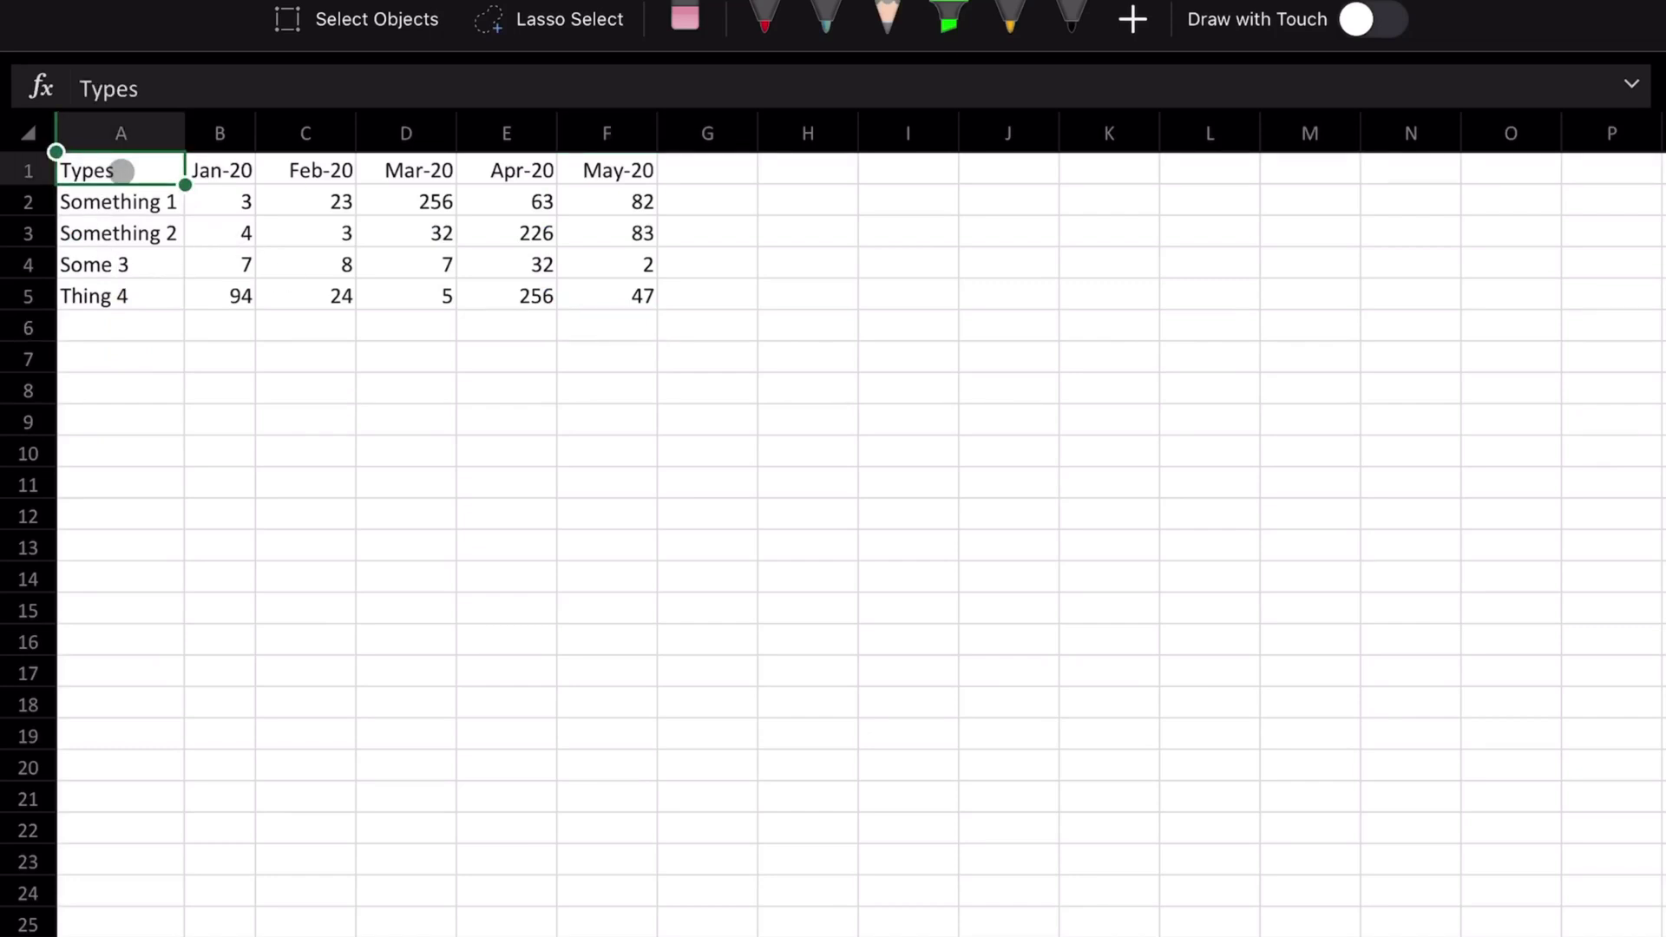
pyautogui.hotkey('shift', 'Down')
pyautogui.hotkey('shift', 'Down')
pyautogui.hotkey('shift', 'Down')
pyautogui.hotkey('shift', 'Down')
pyautogui.hotkey('shift', 'Right')
pyautogui.hotkey('shift', 'Right')
pyautogui.hotkey('shift', 'Right')
pyautogui.hotkey('shift', 'Right')
pyautogui.hotkey('shift', 'Right')
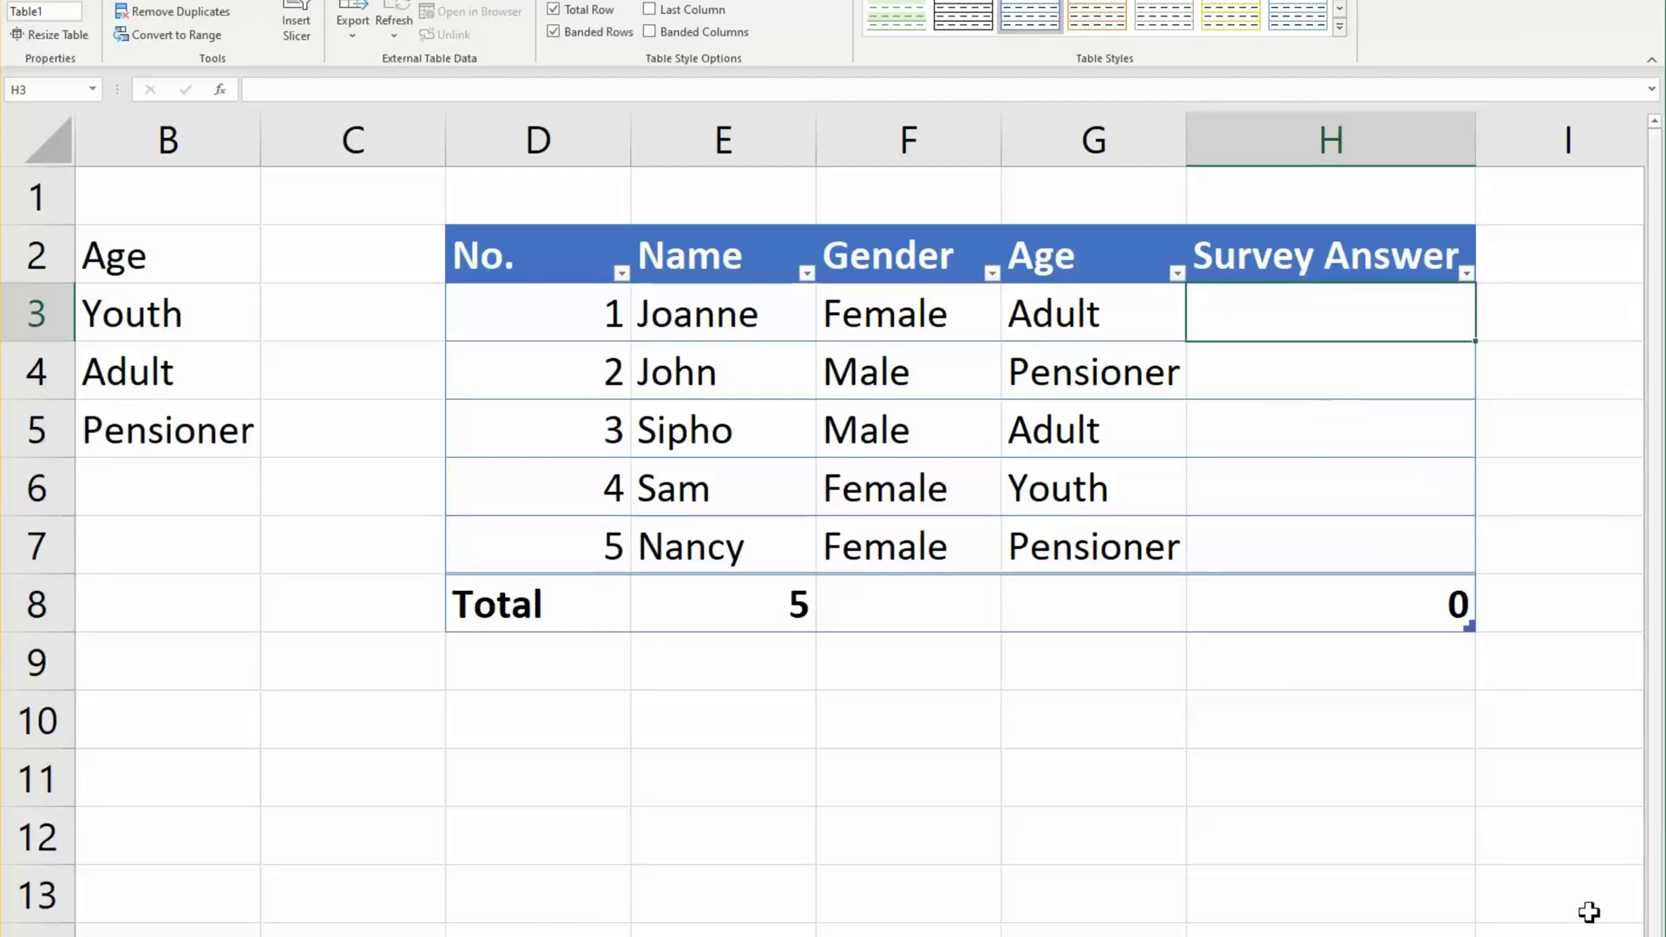
# Step: Enter survey answers 12, 19, 25, 13 and 5 for the five respondents in H3:H7
pyautogui.write('2')
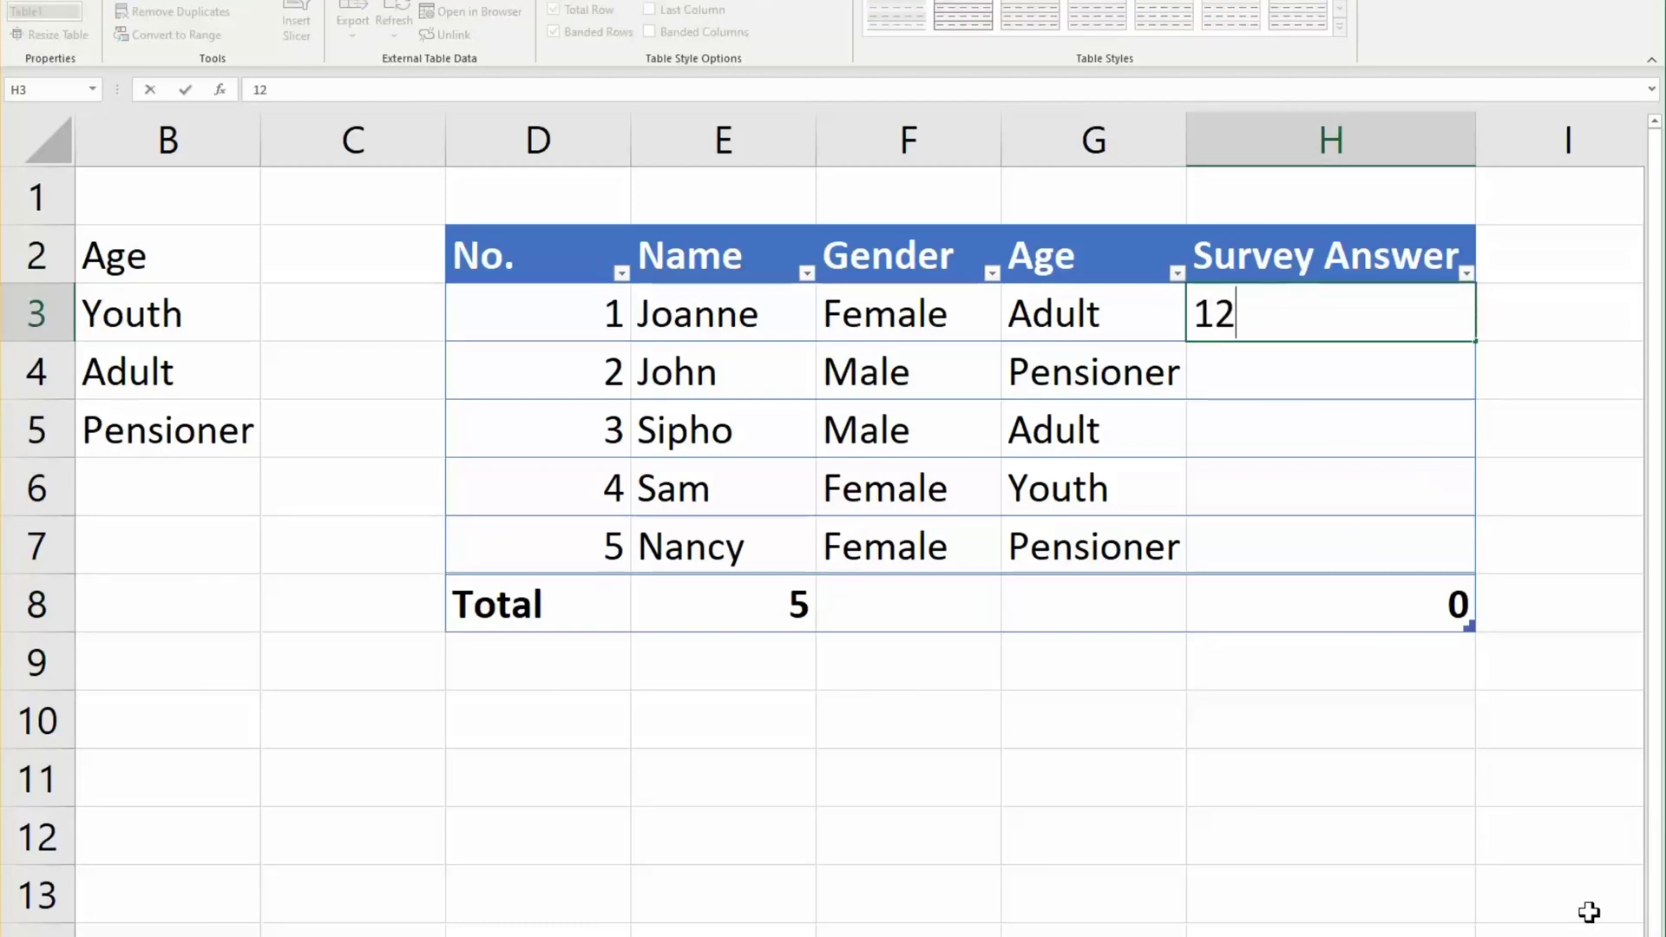
pyautogui.press('Return')
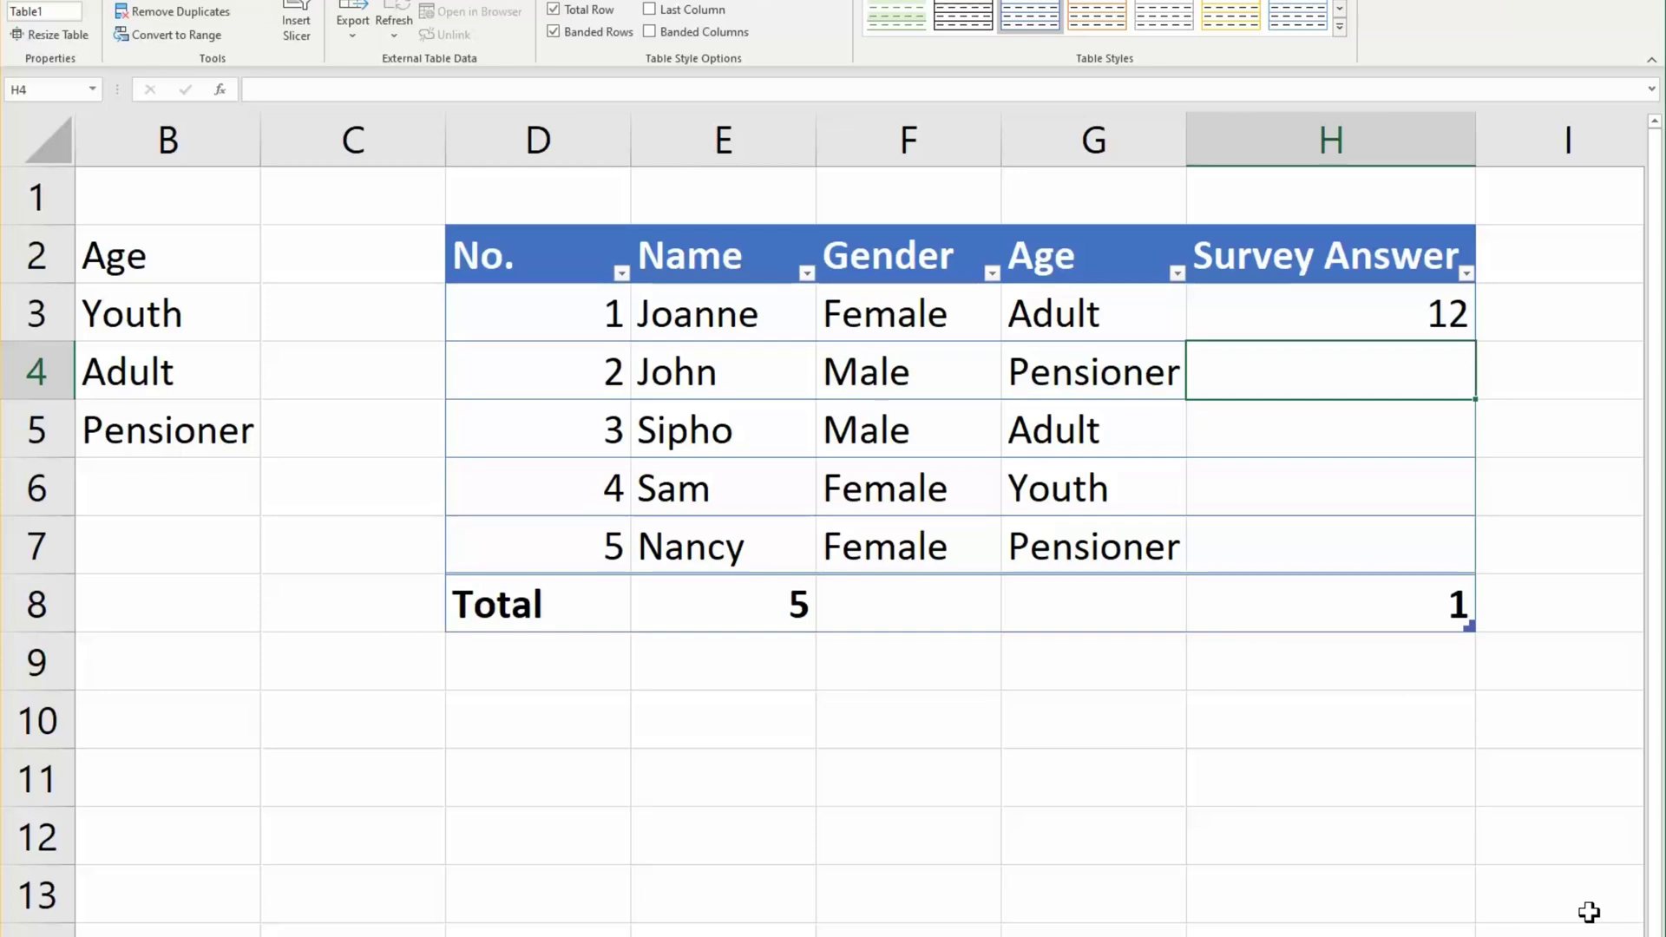
pyautogui.write('19')
pyautogui.press('Return')
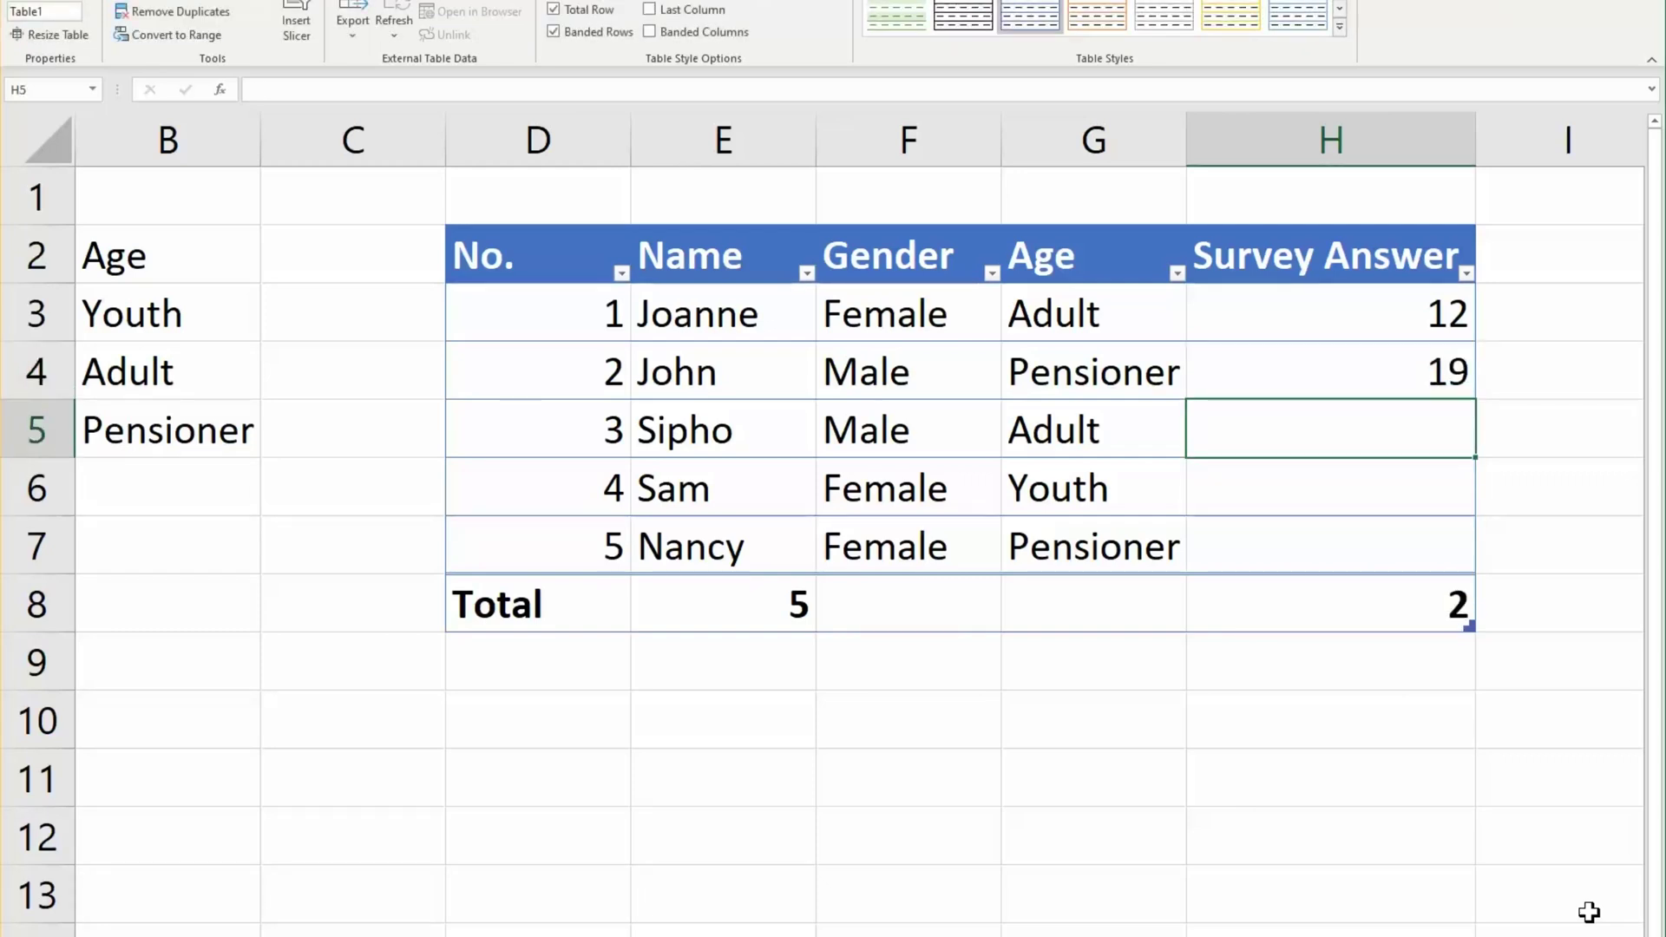
pyautogui.write('25')
pyautogui.press('Return')
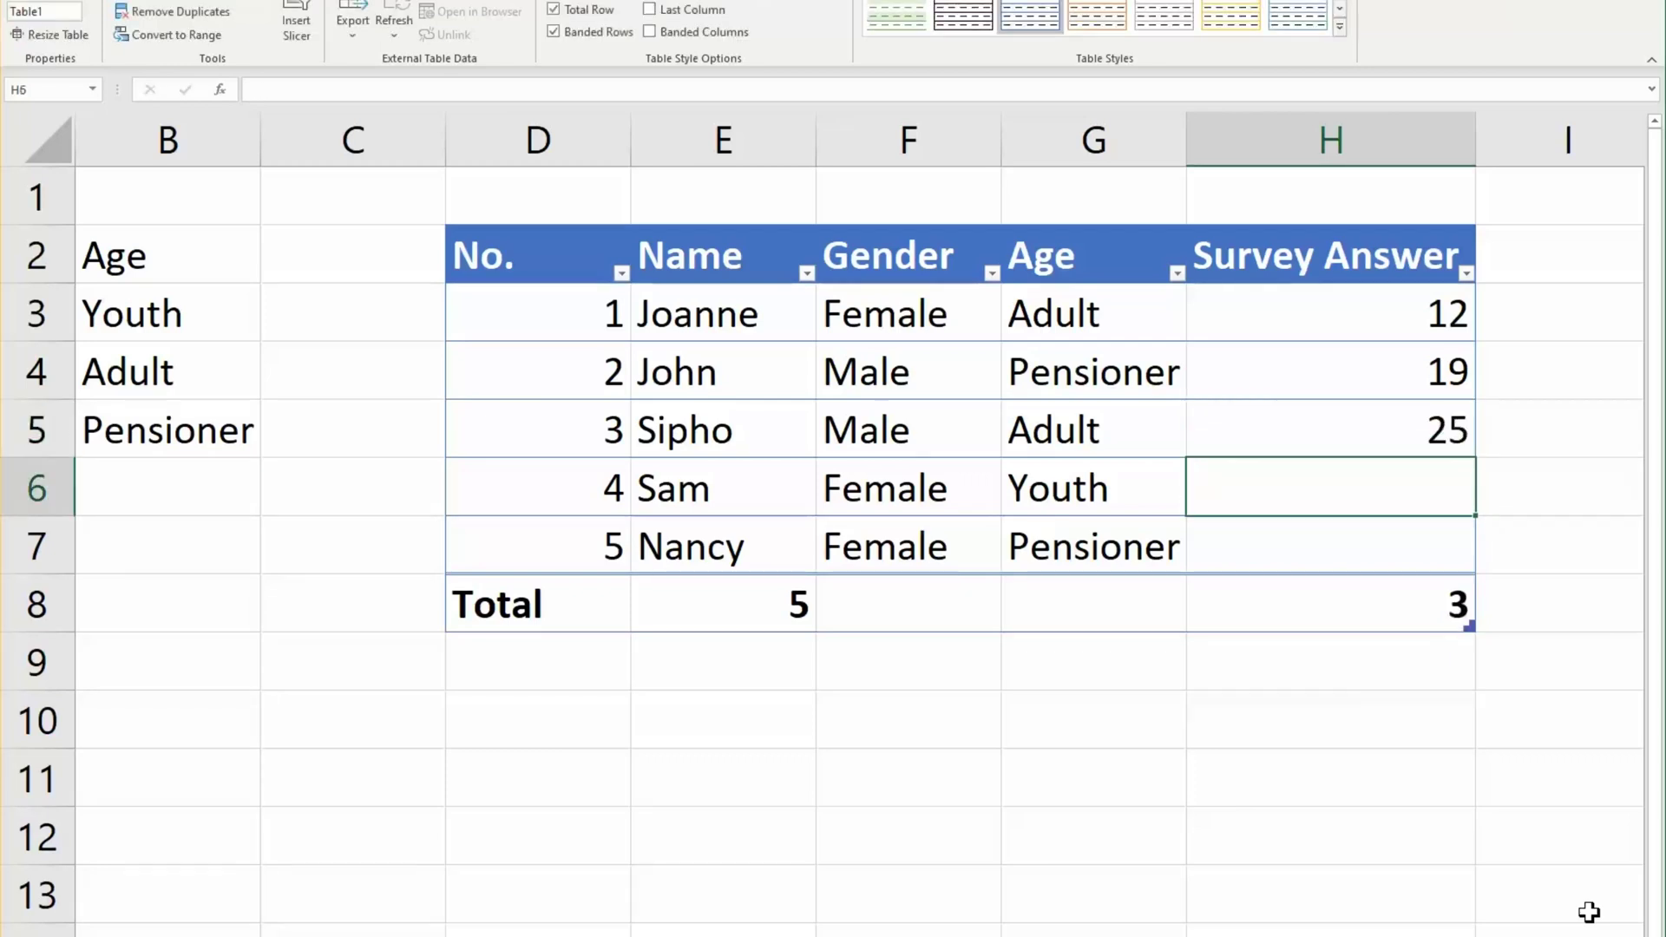
pyautogui.write('13')
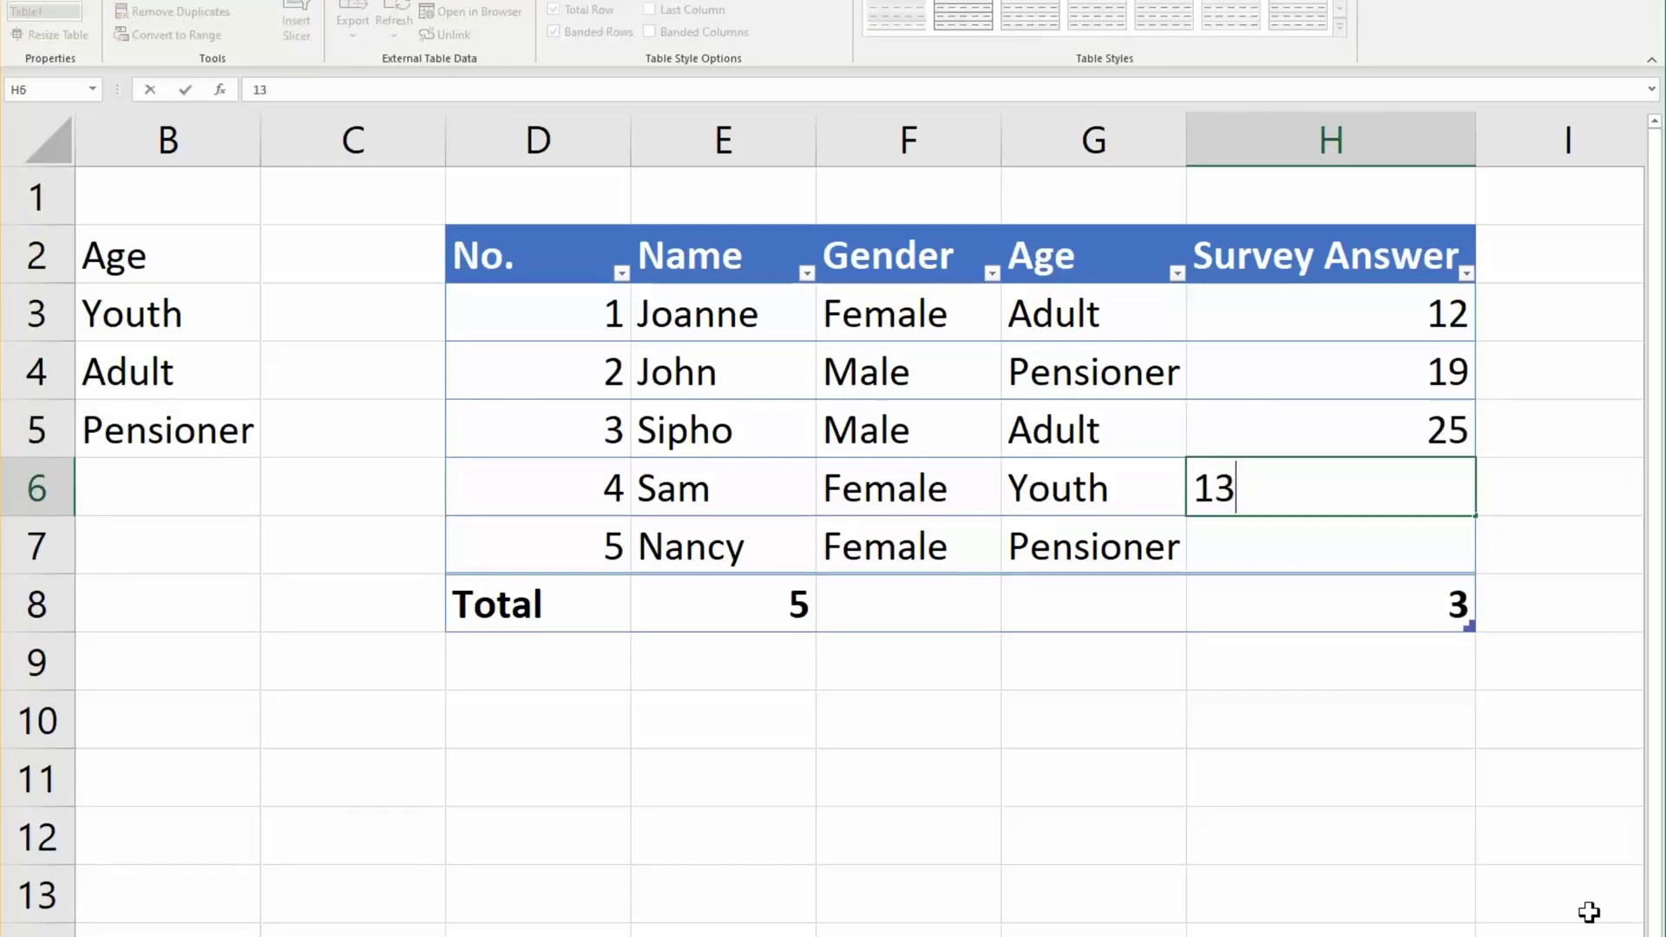
pyautogui.press('Return')
pyautogui.write('5')
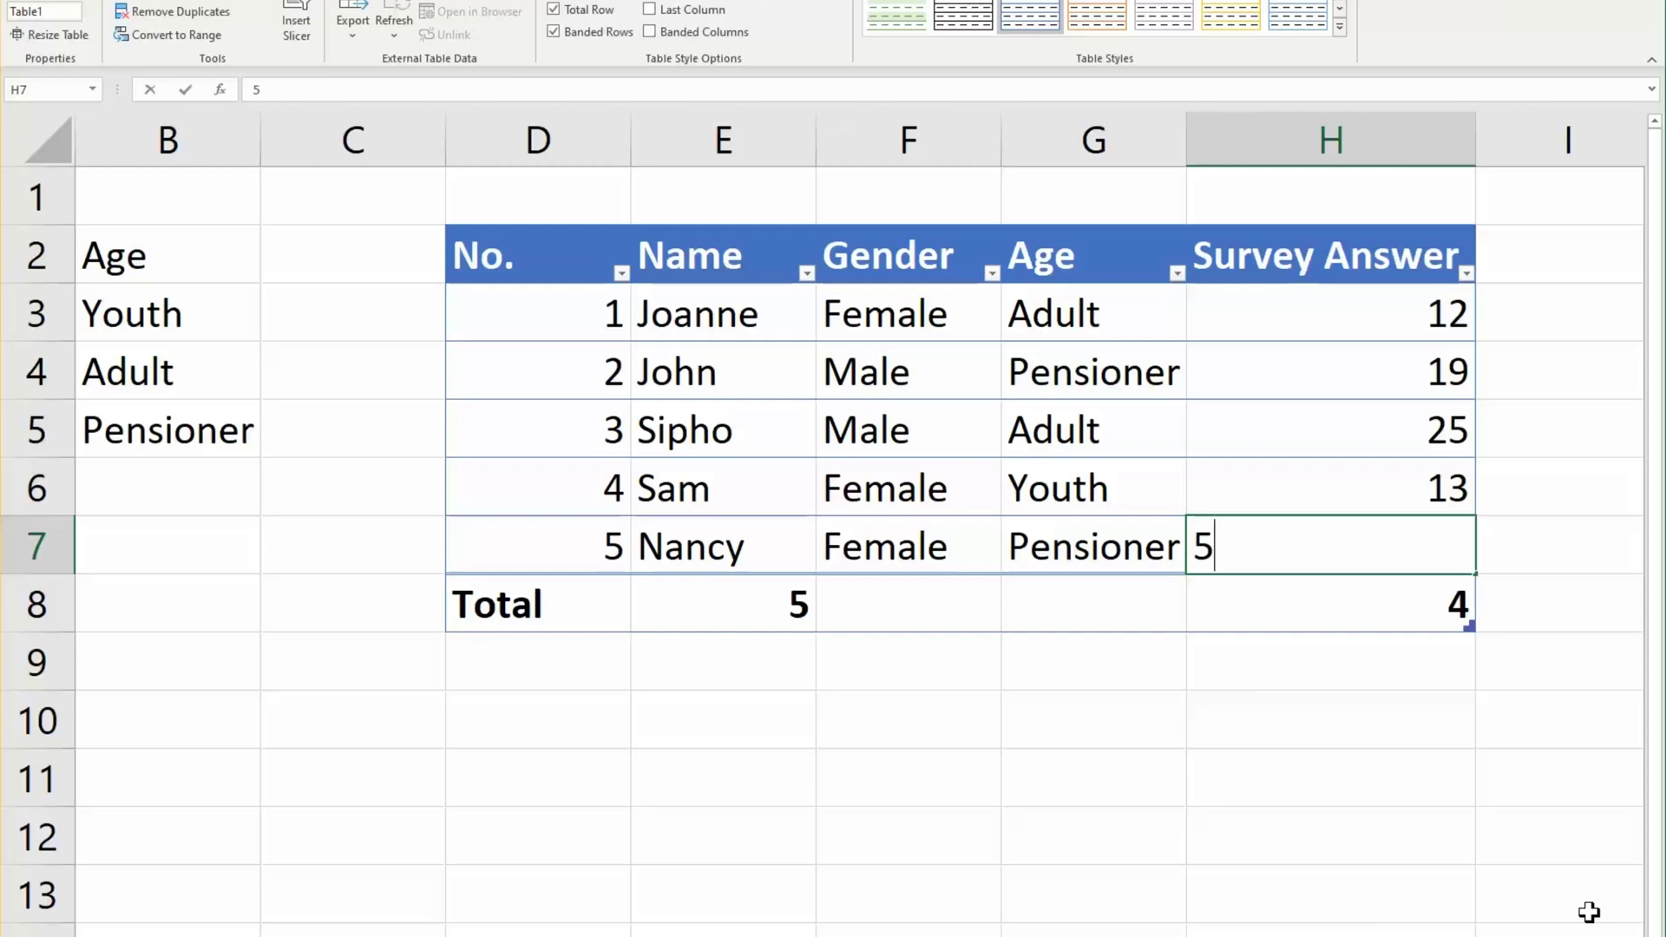
pyautogui.hotkey('ctrl', 'Return')
pyautogui.press('Up')
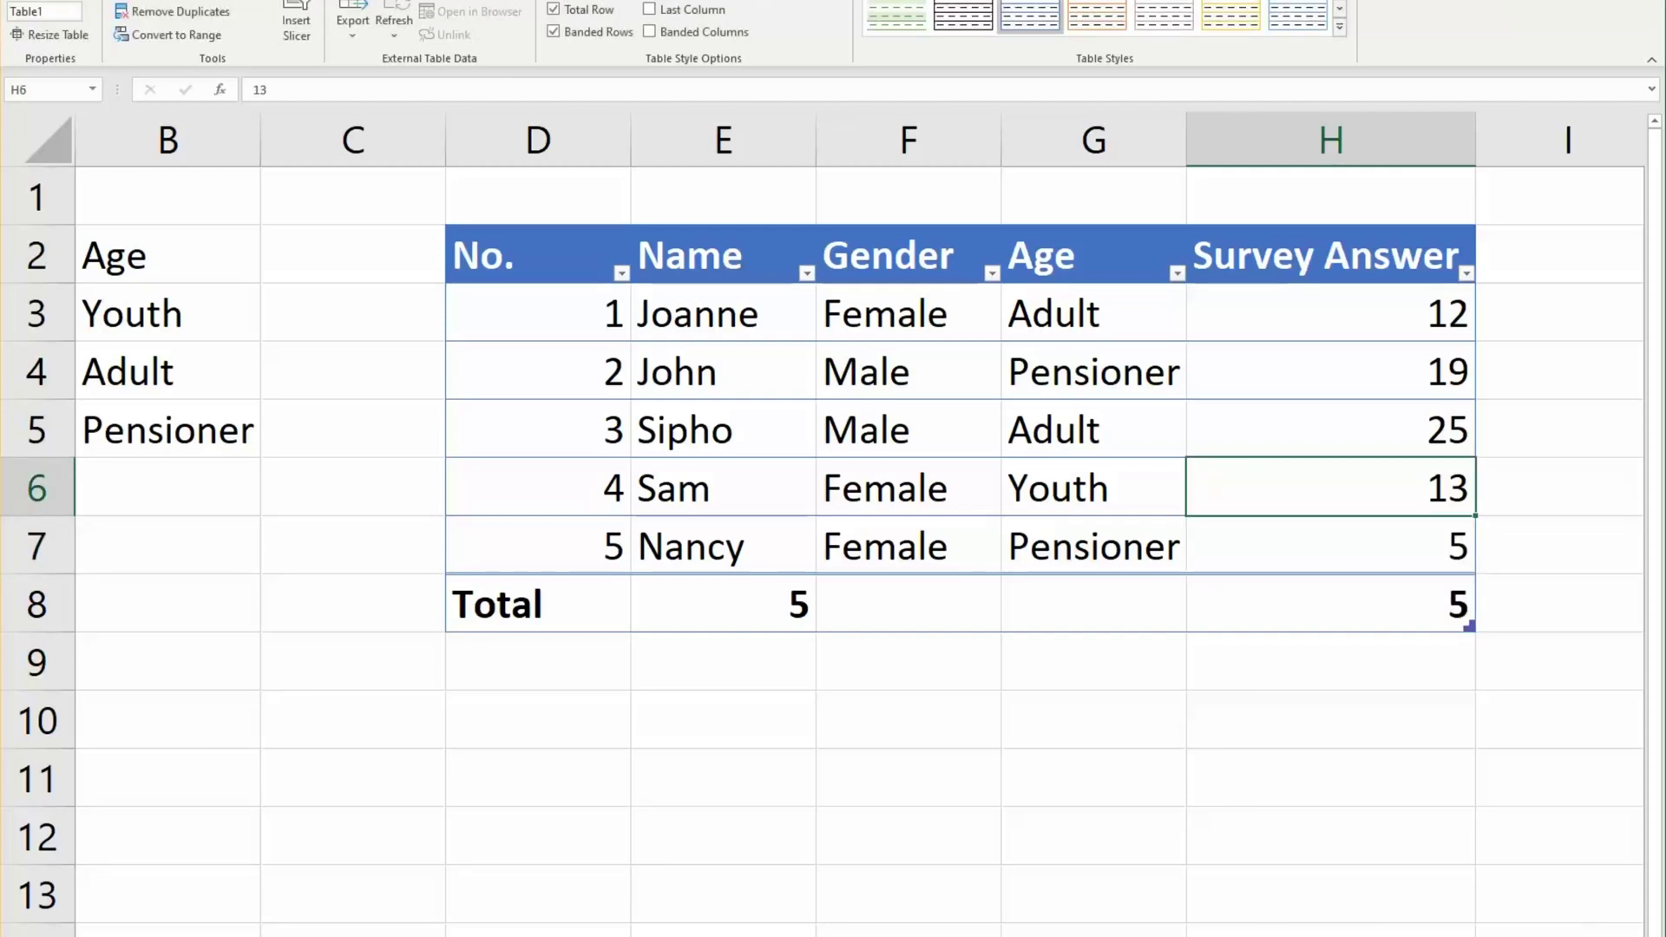
# Step: Change the Survey Answer total in H8 from a count to Average, showing 14.8
pyautogui.click(1358, 590)
pyautogui.click(1486, 623)
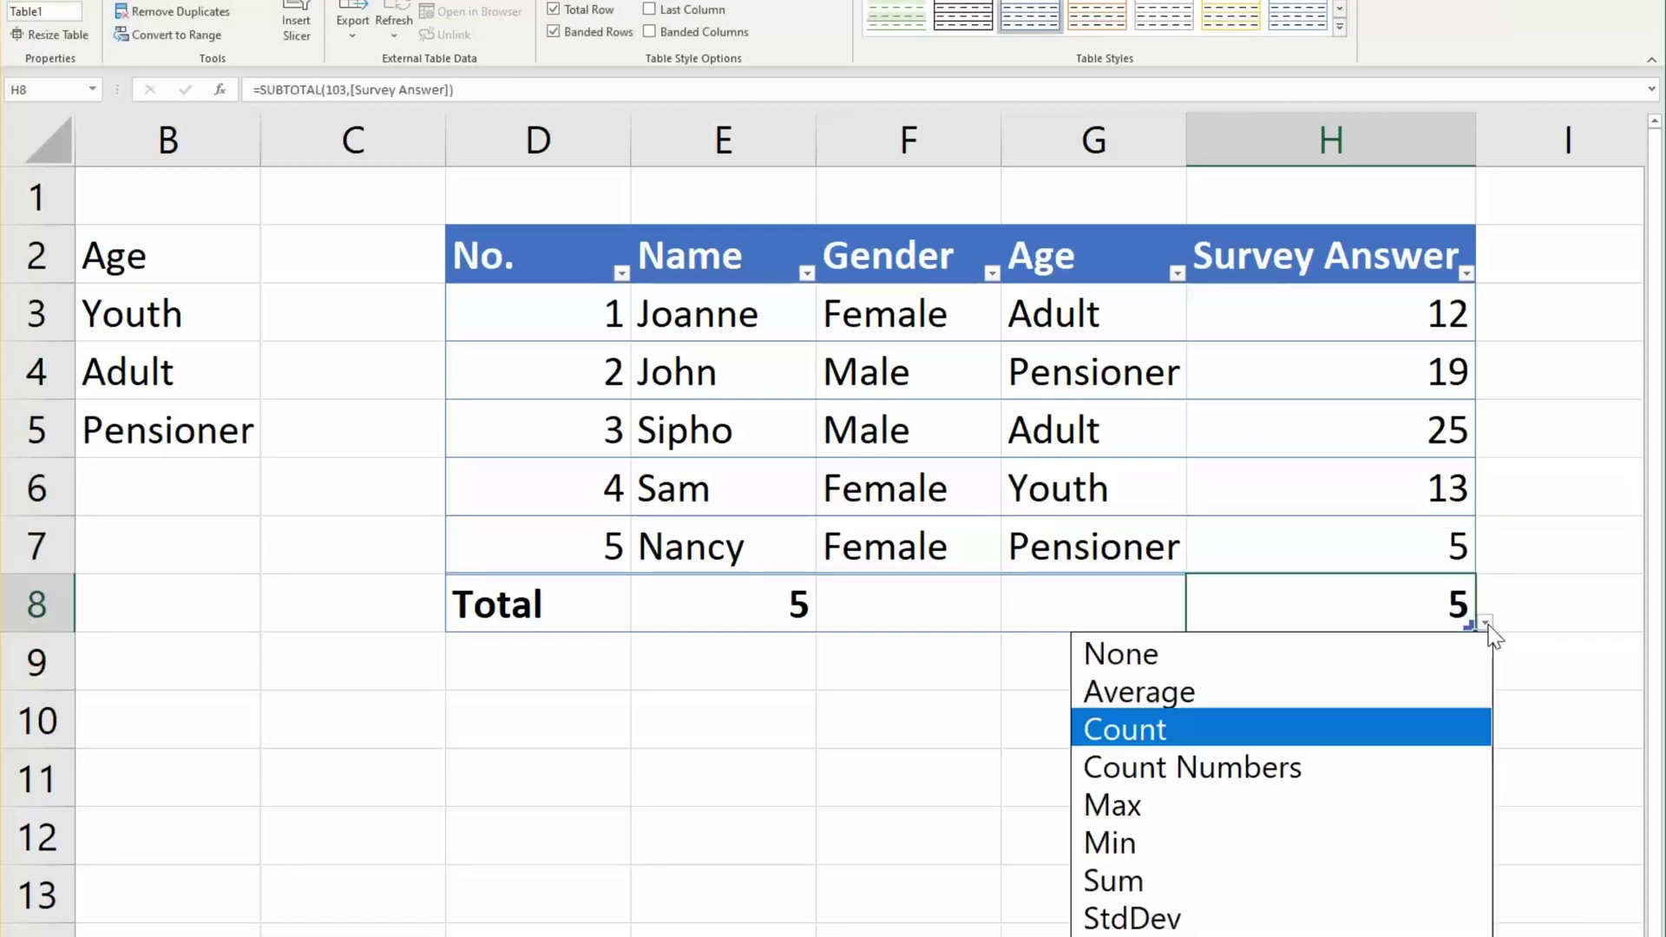
pyautogui.click(1248, 696)
pyautogui.click(1216, 659)
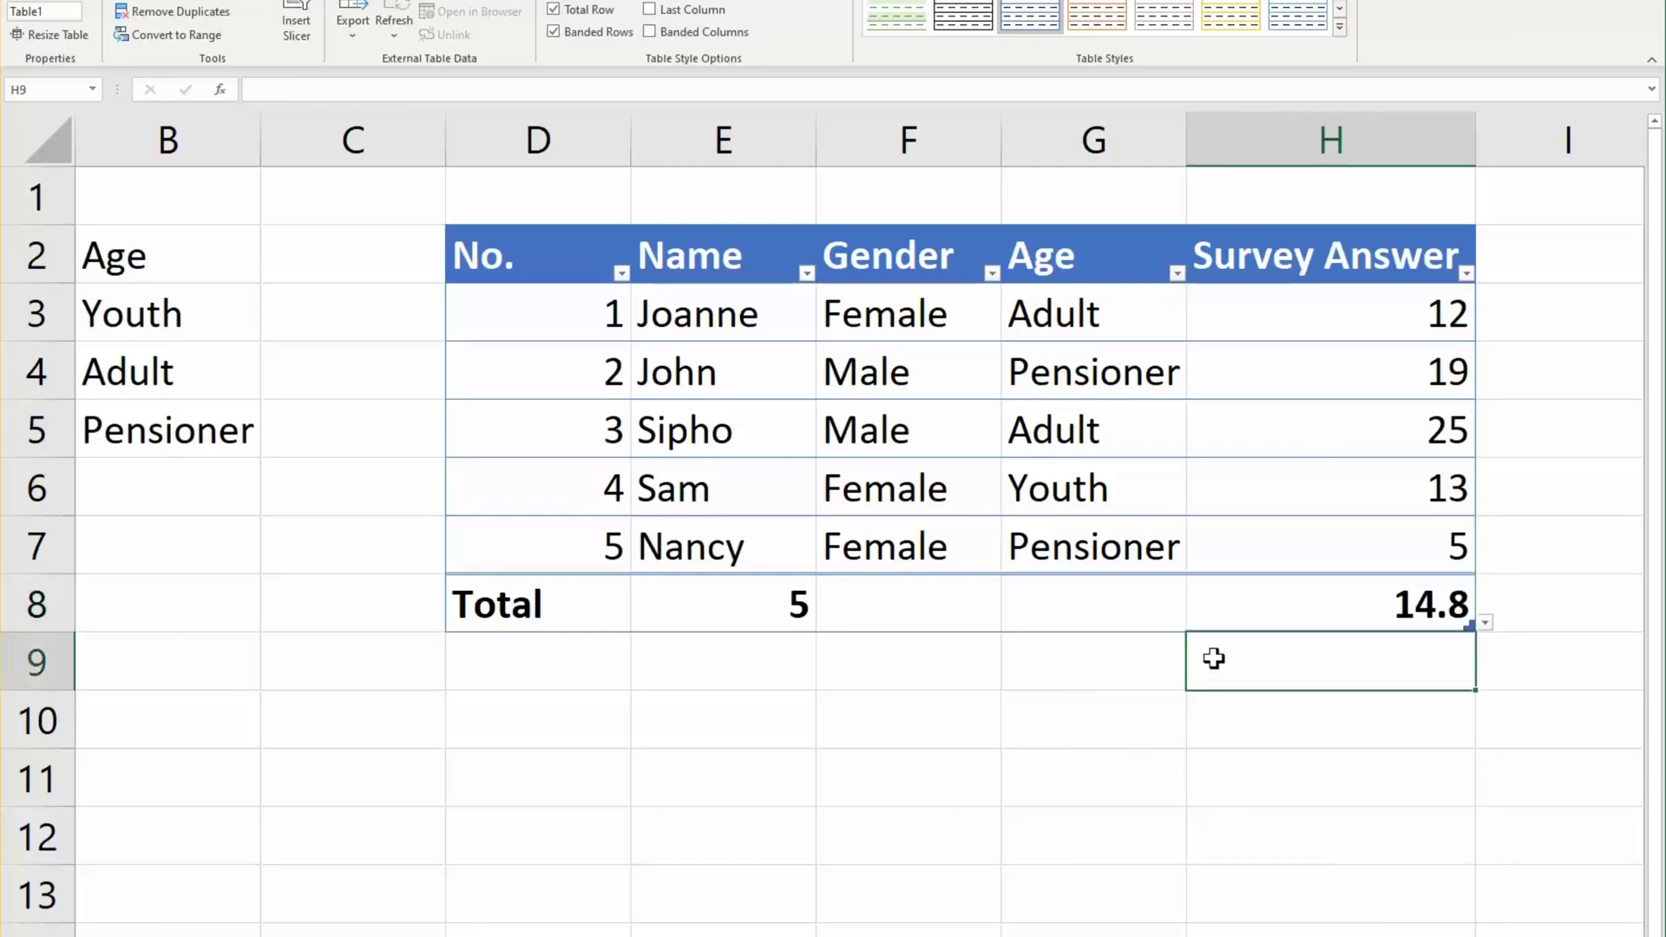
# Step: Select cell E4 inside the table and bring up the Insert ribbon
pyautogui.click(764, 385)
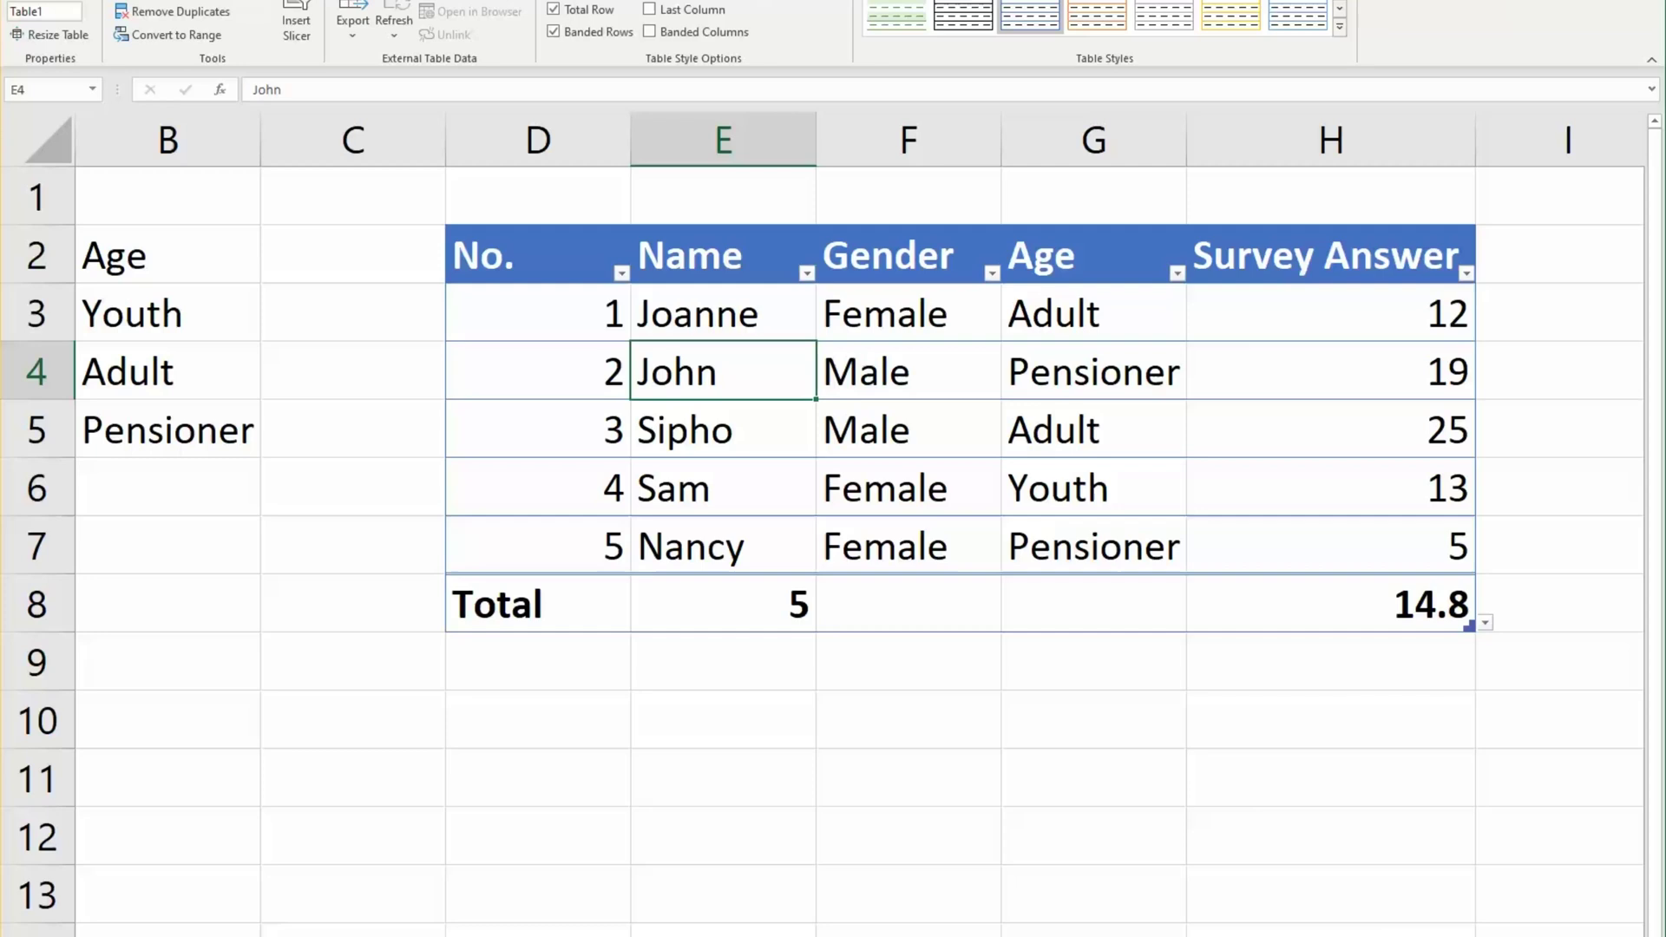
pyautogui.hotkey('alt', 'h')
pyautogui.hotkey('alt', 'n')
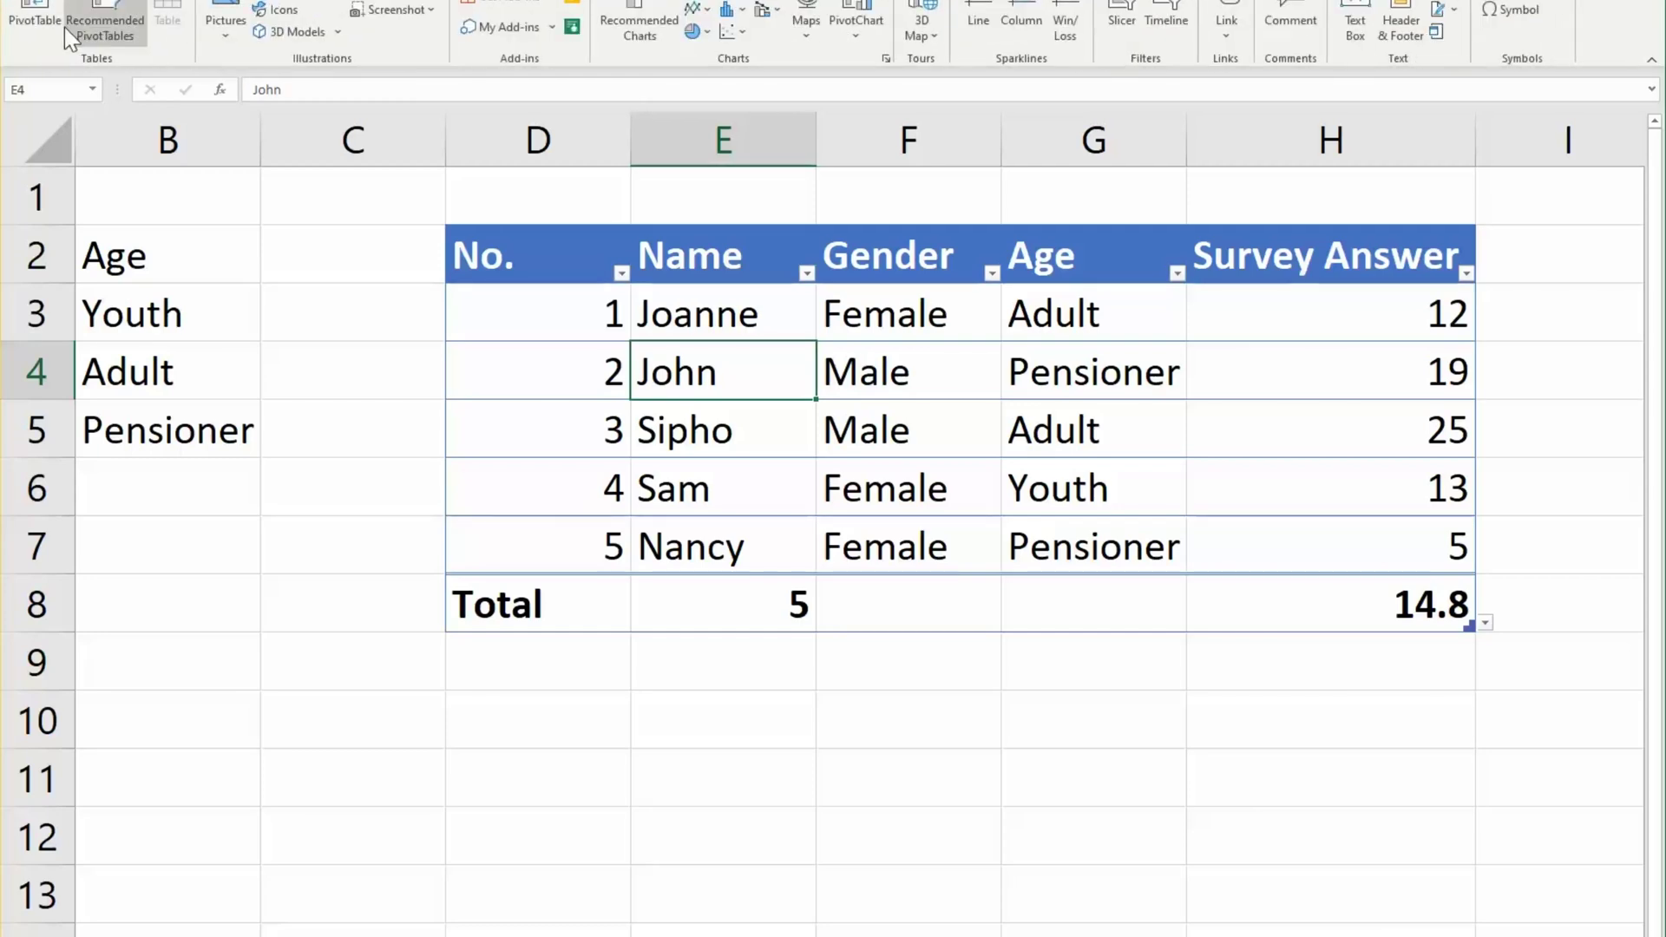
# Step: Insert a PivotTable from the survey table with Gender as rows and summed Survey Answer values
pyautogui.click(39, 15)
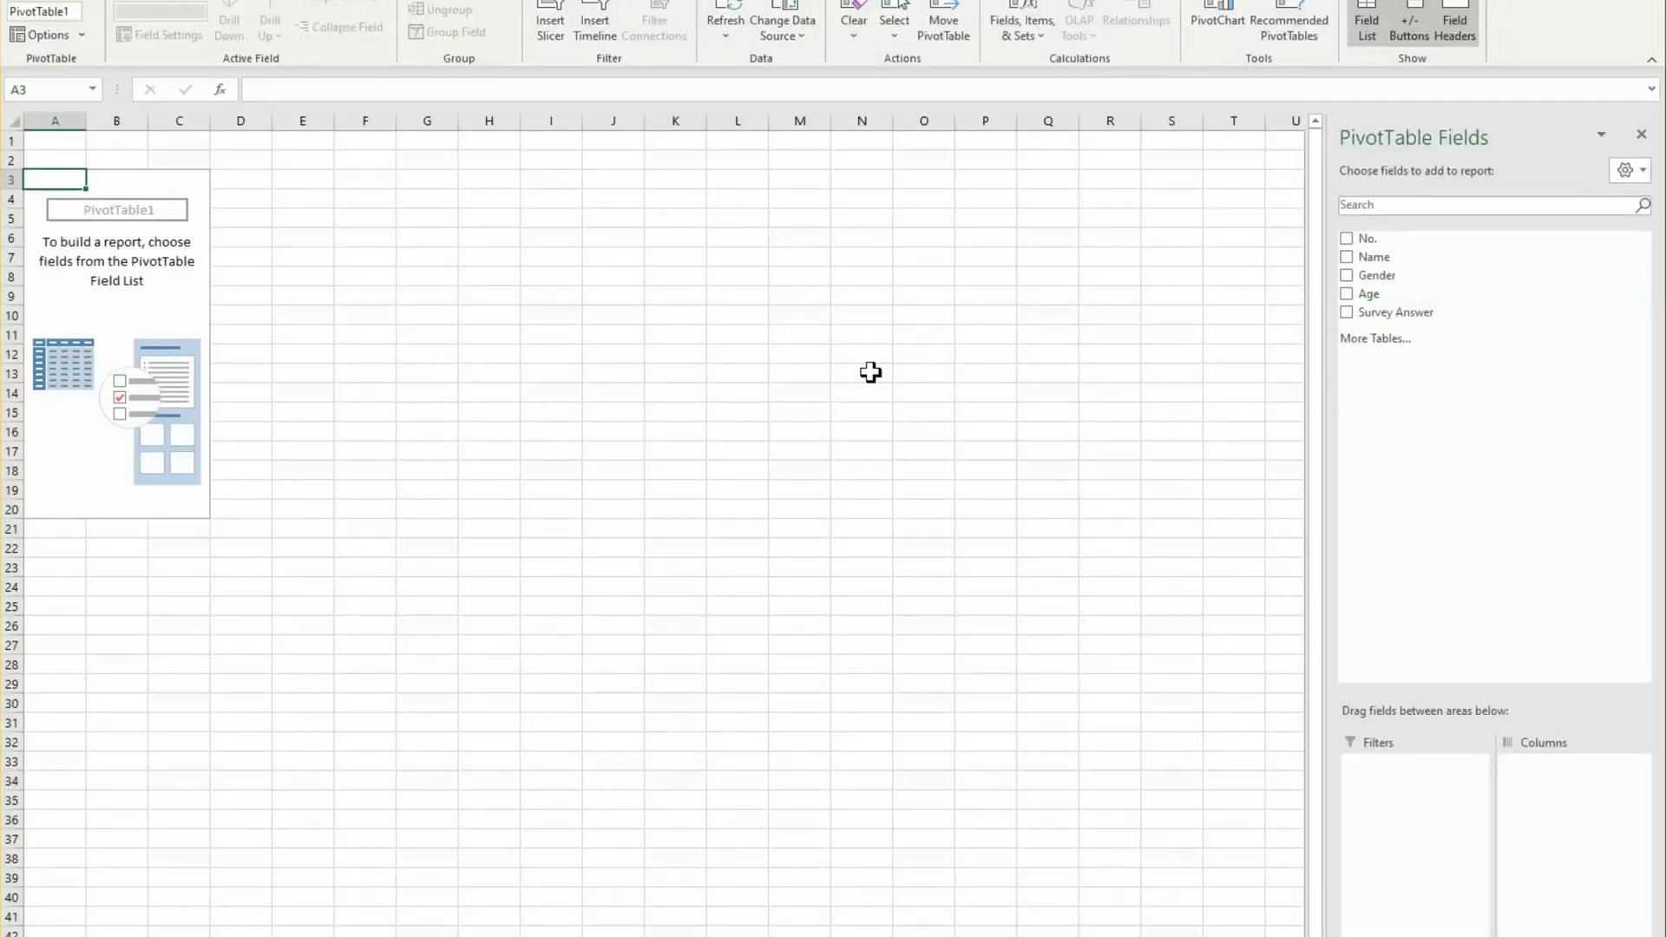
pyautogui.click(1351, 275)
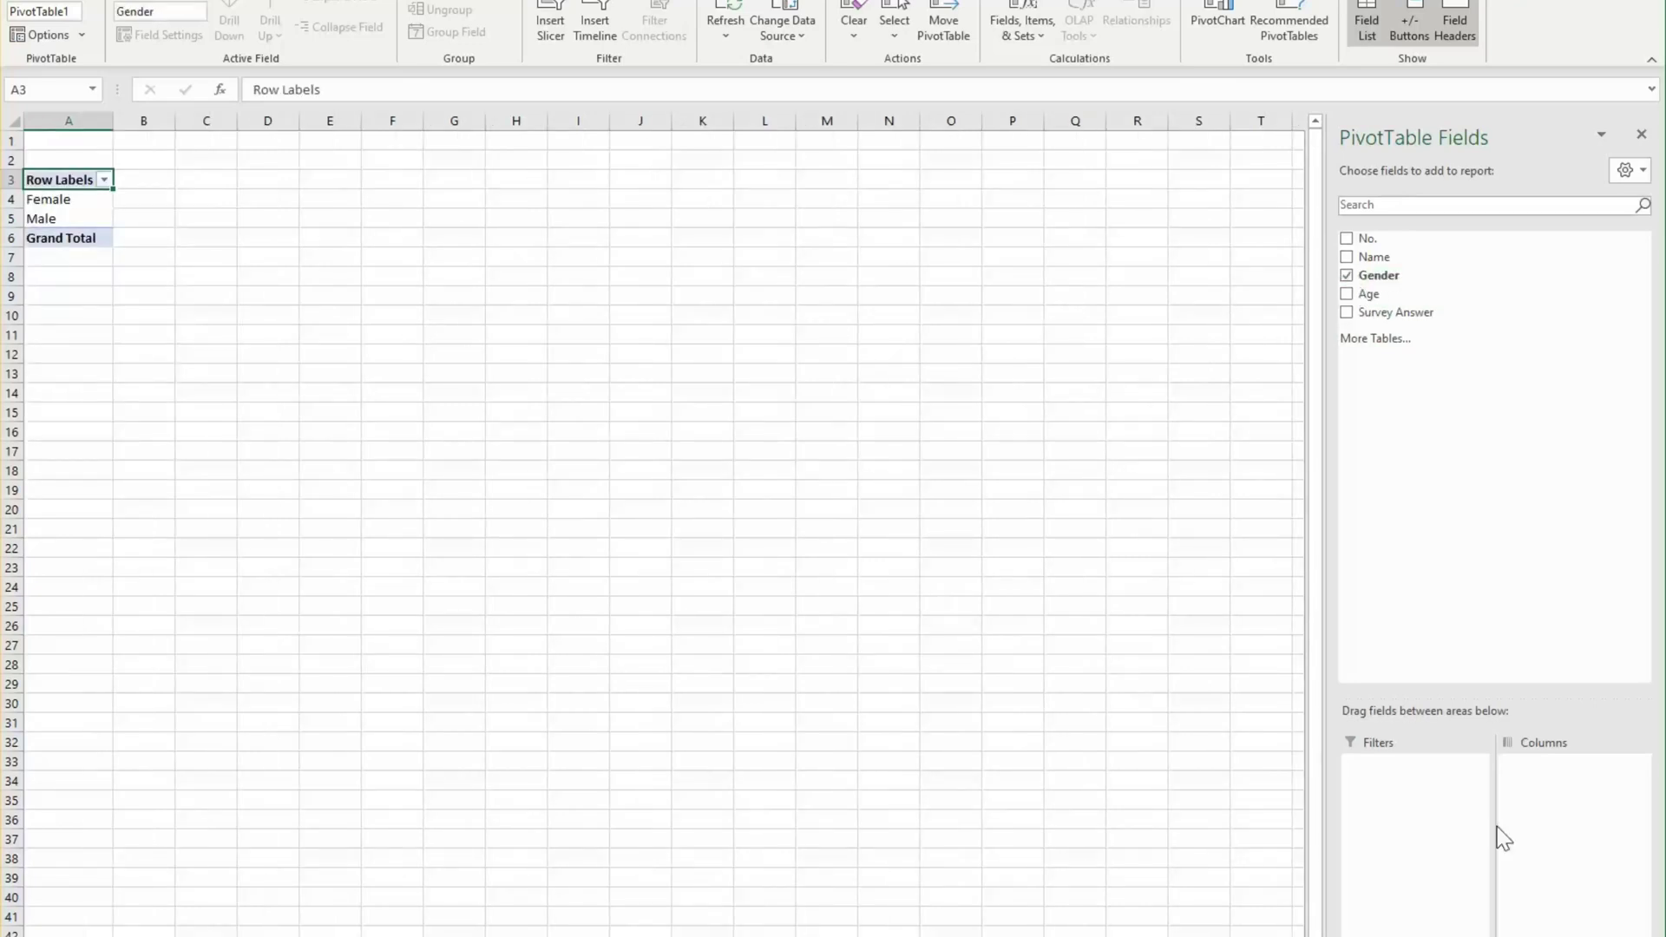
pyautogui.click(1347, 312)
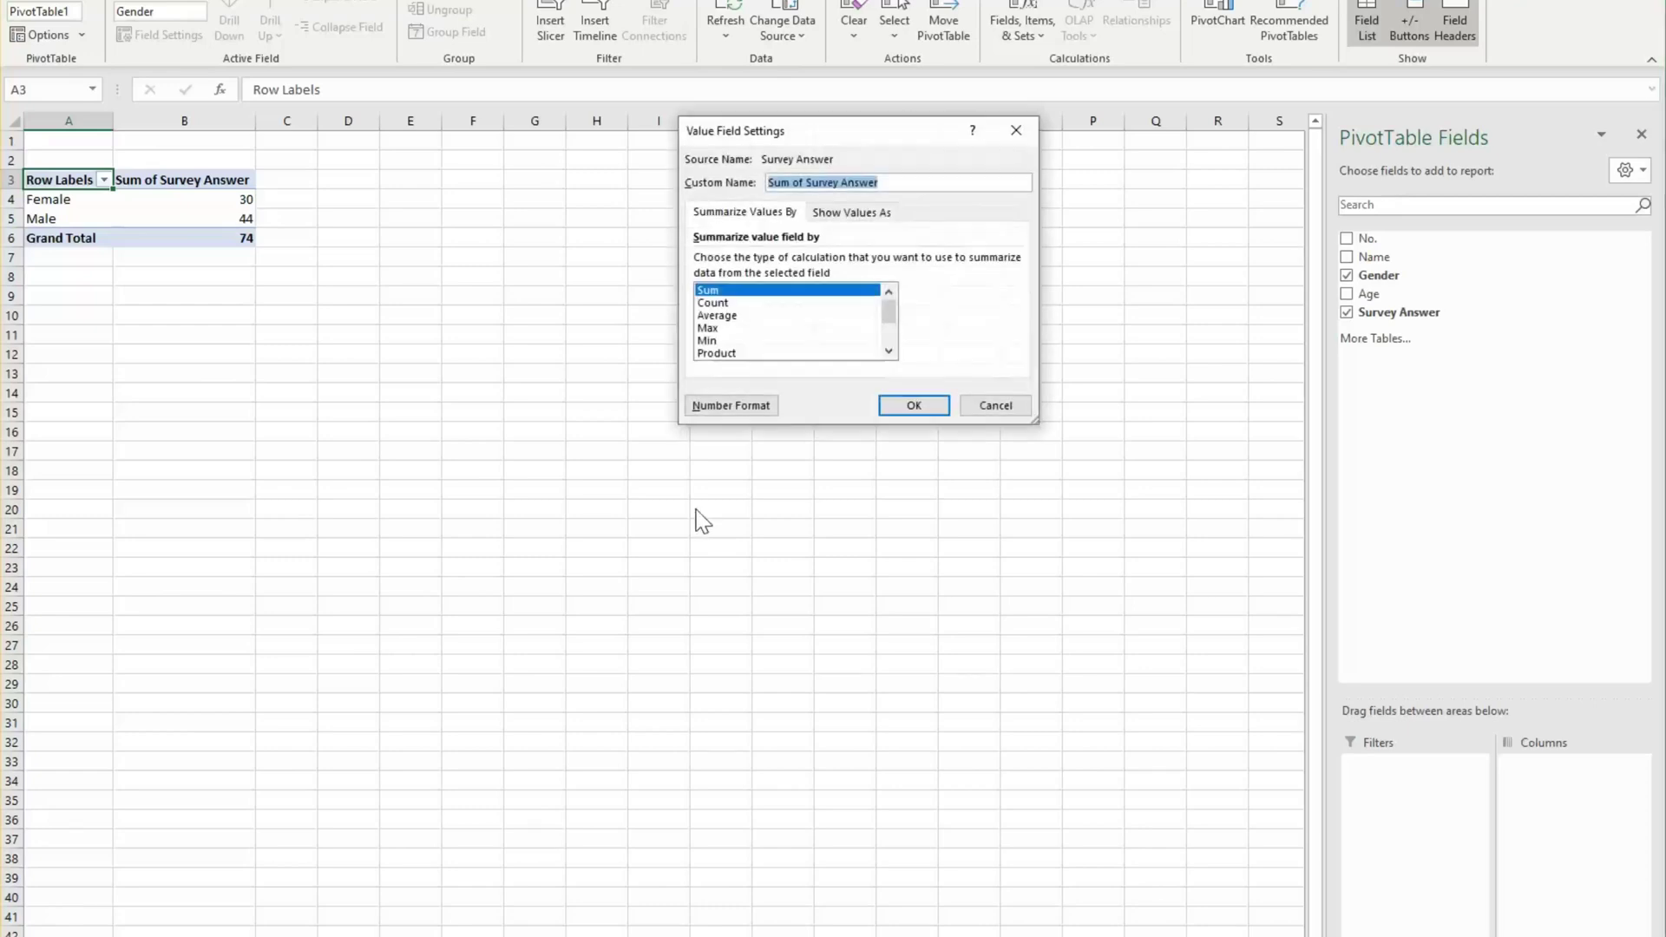
# Step: Show the summed answers as % of Grand Total: Female 40.54%, Male 59.46%
pyautogui.click(887, 214)
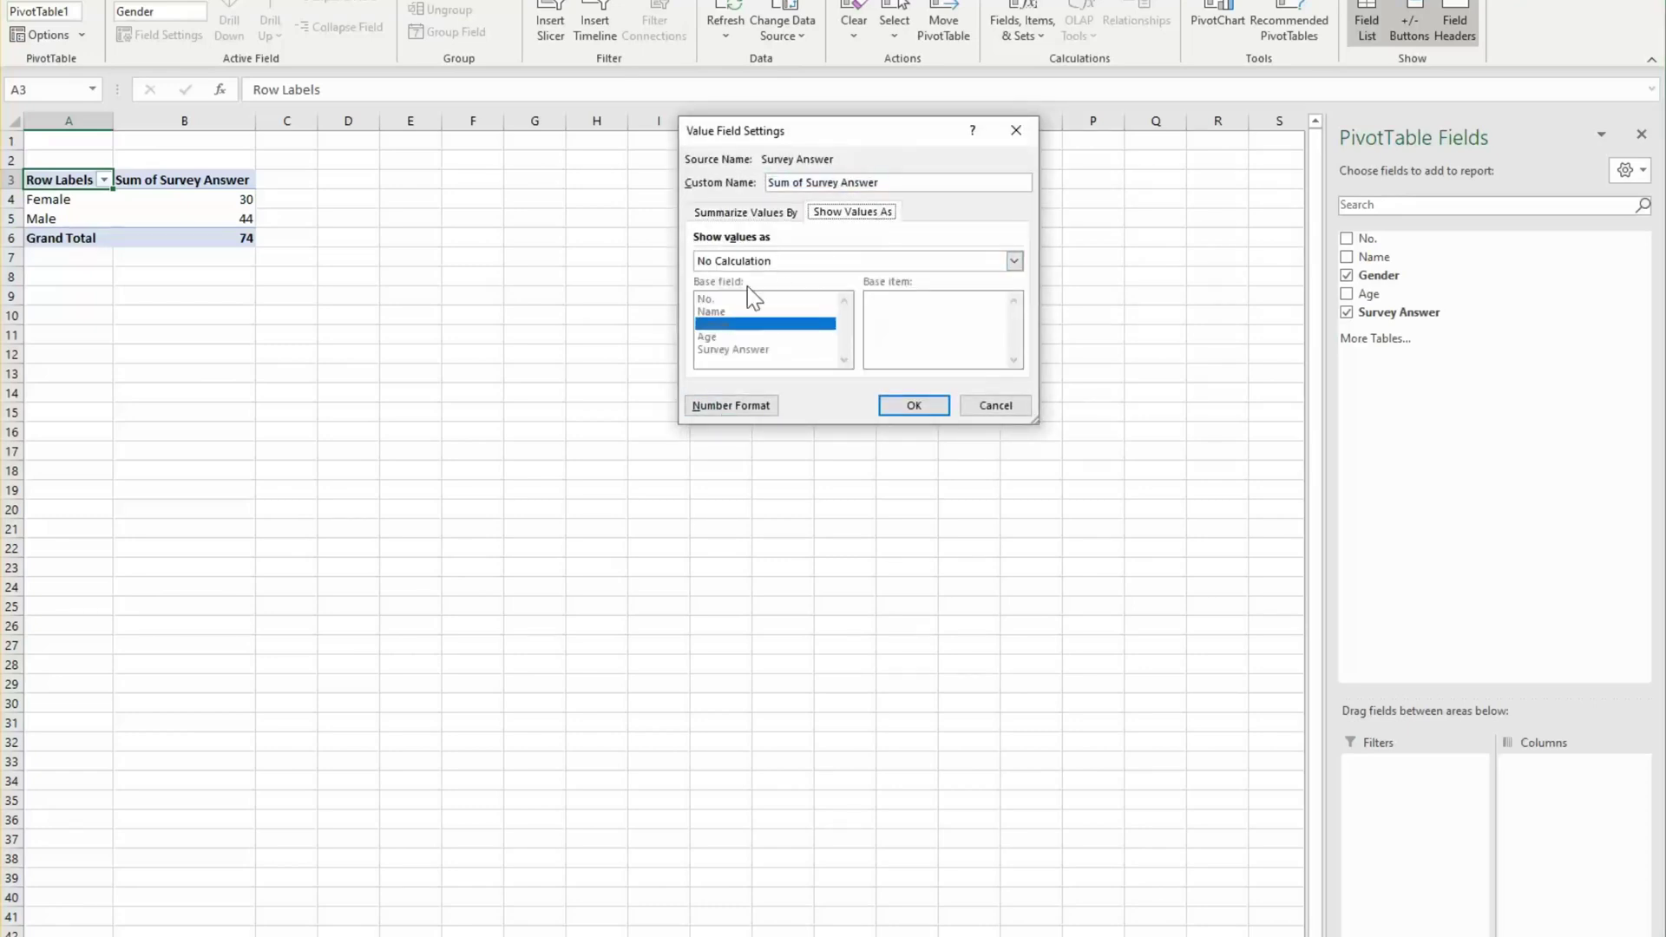
pyautogui.click(756, 262)
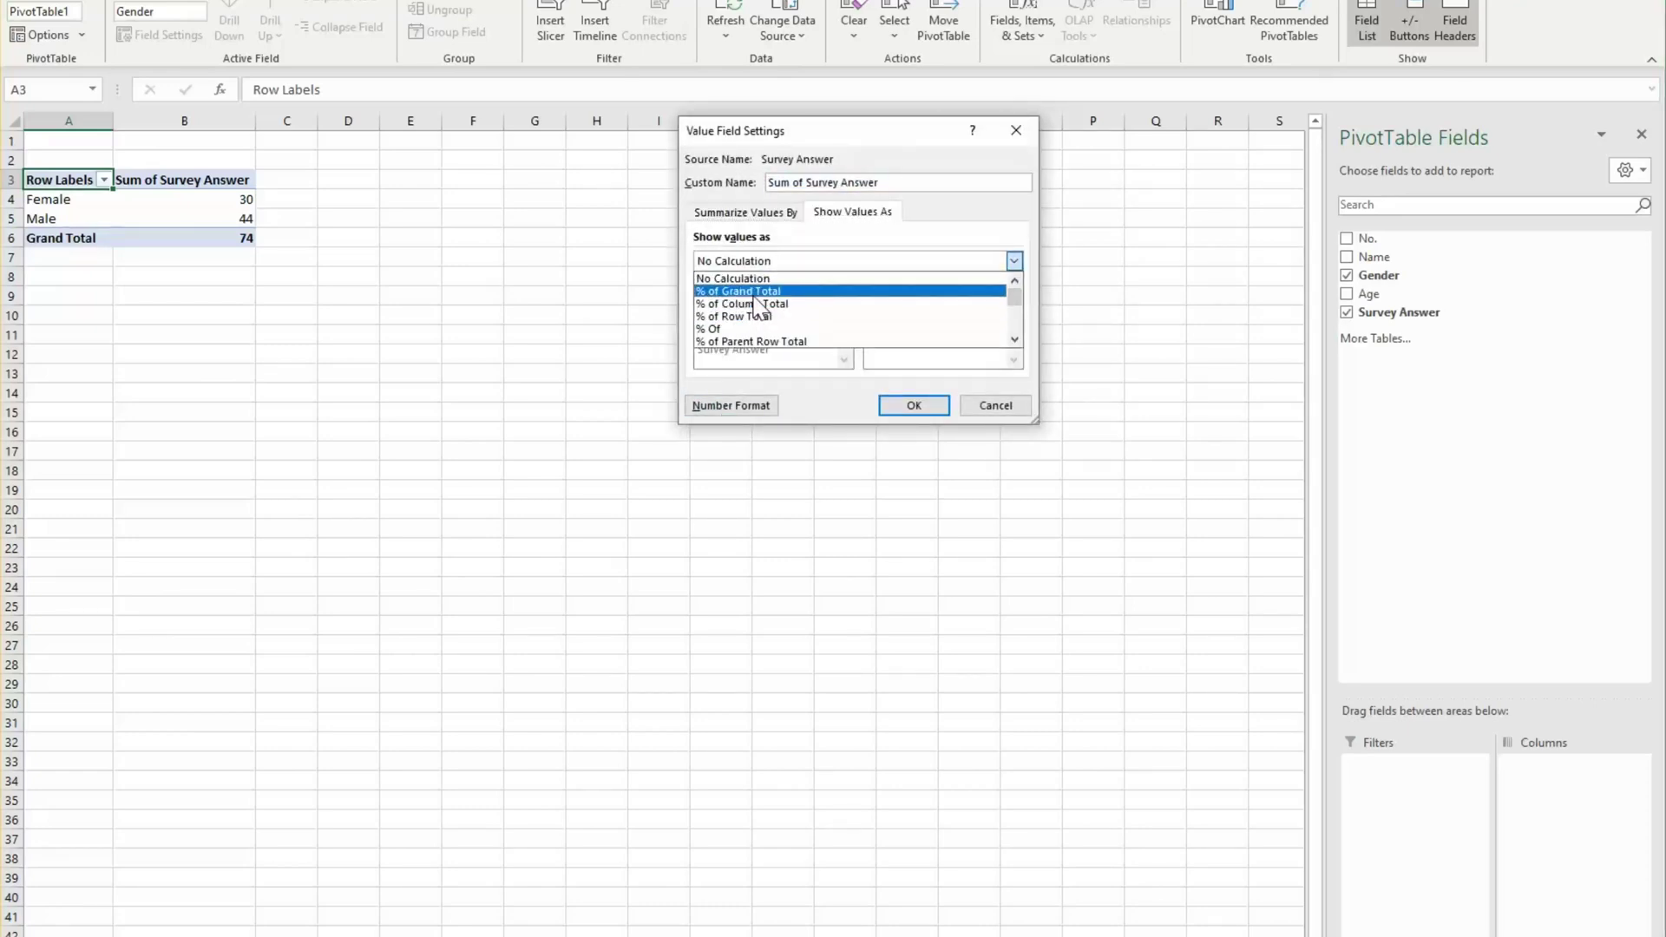
pyautogui.click(751, 291)
pyautogui.click(911, 404)
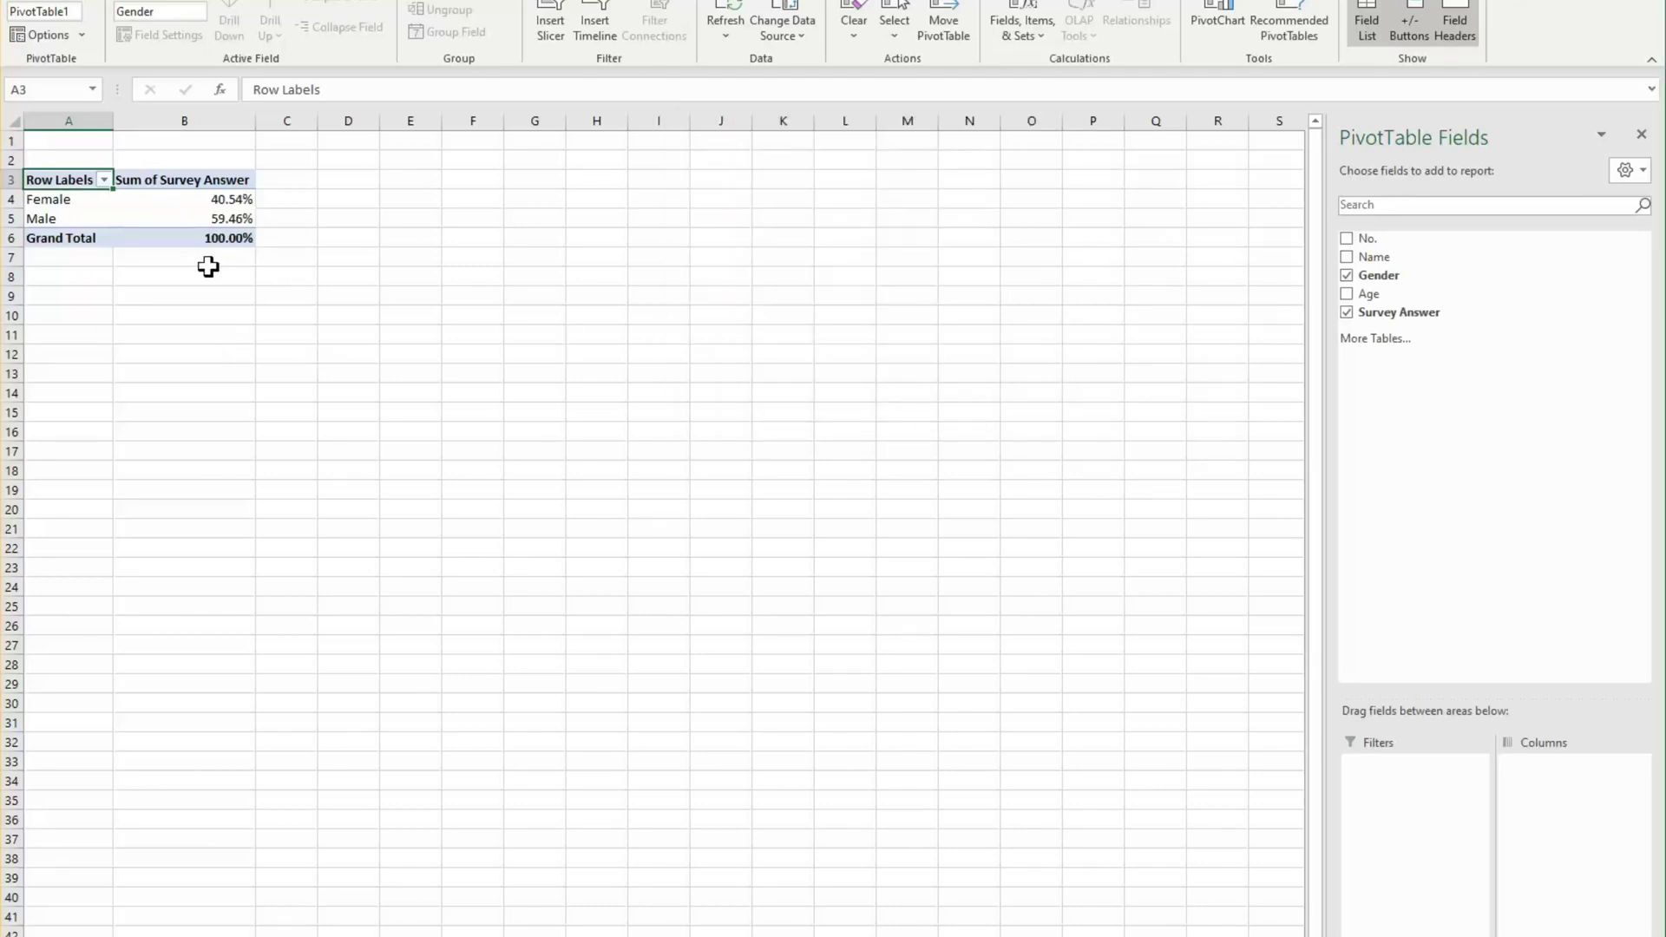
pyautogui.click(157, 297)
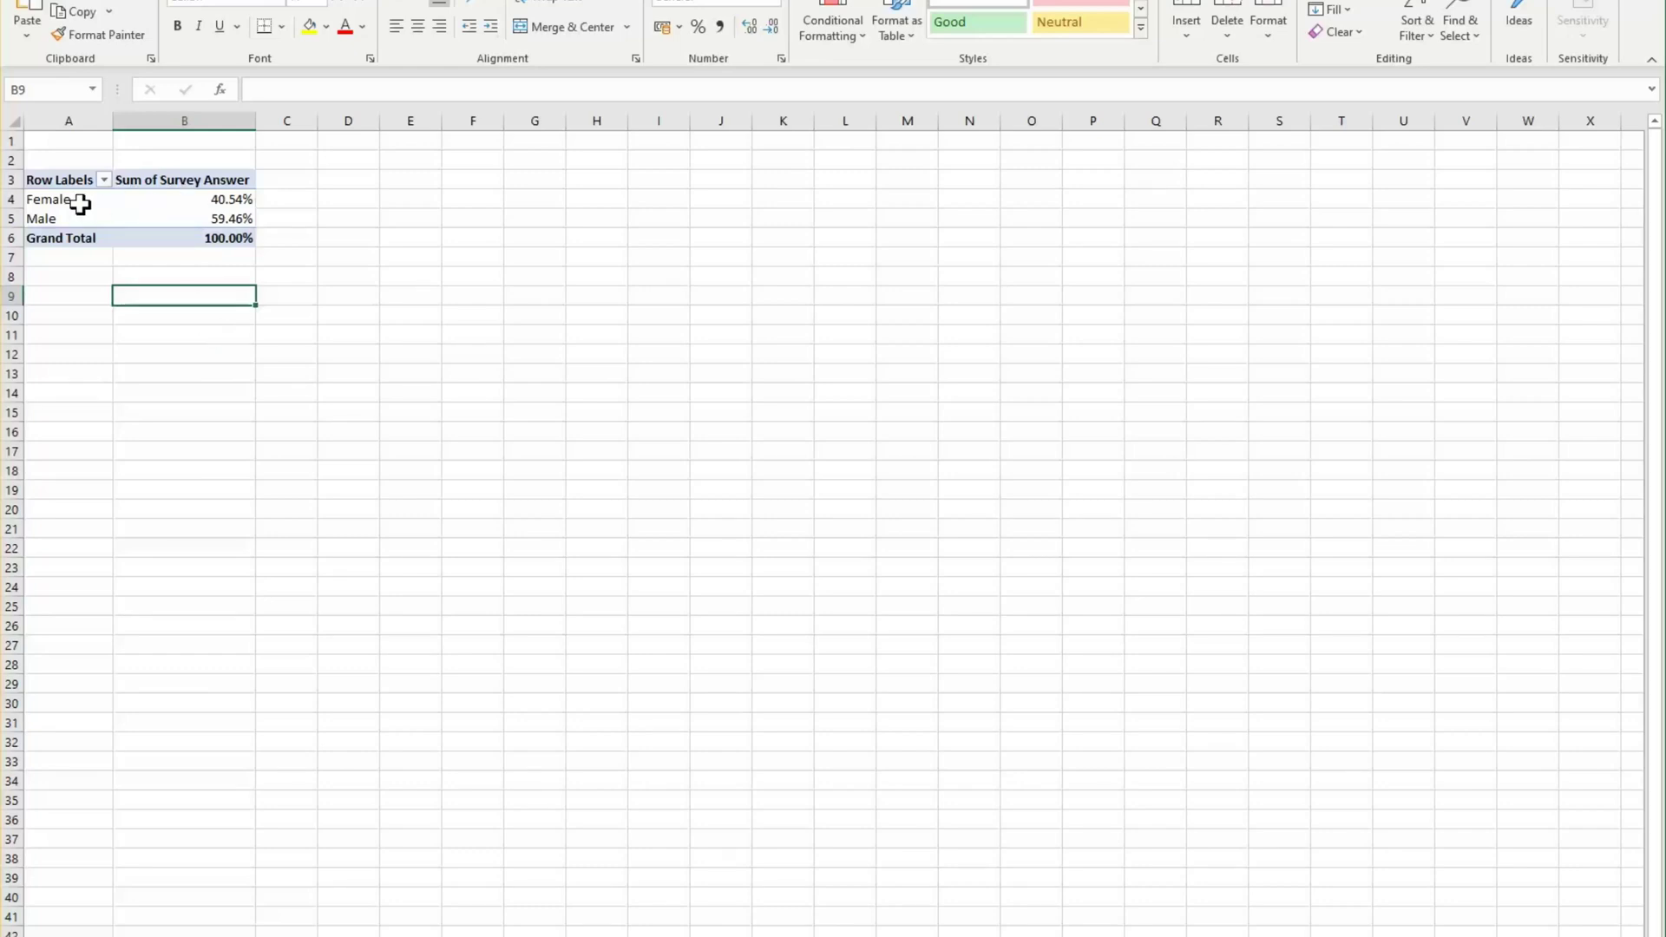
pyautogui.click(154, 200)
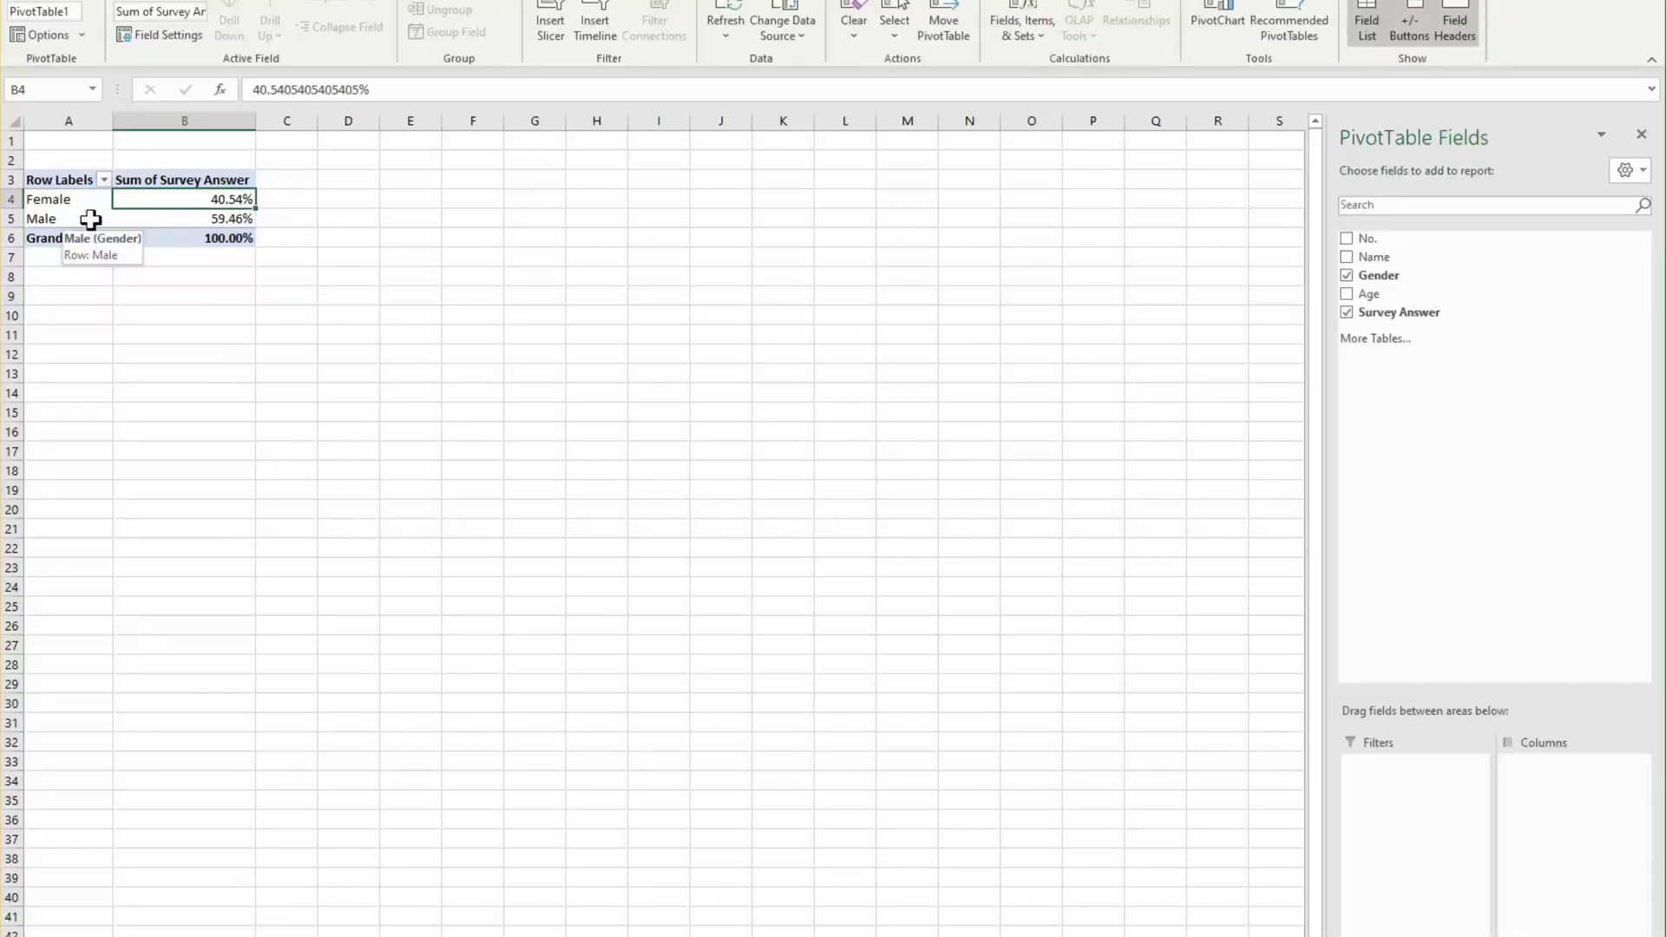
pyautogui.click(145, 220)
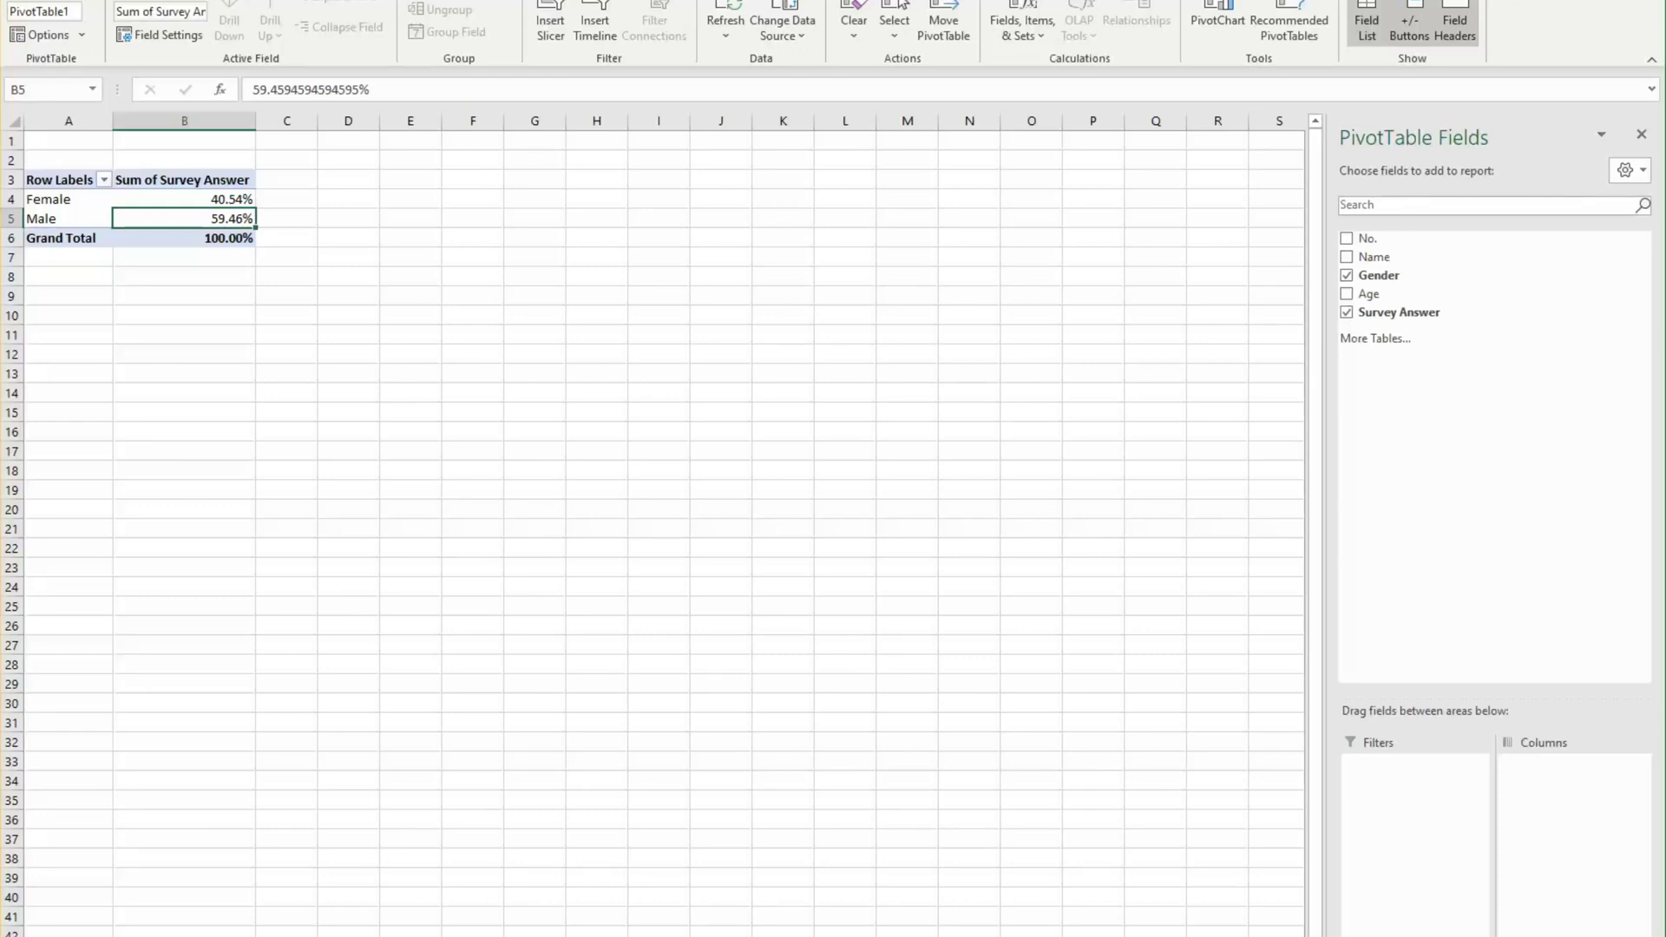
# Step: Insert a 3-D Pie chart of the gender percentages from the chart choices
pyautogui.hotkey('alt', 'n')
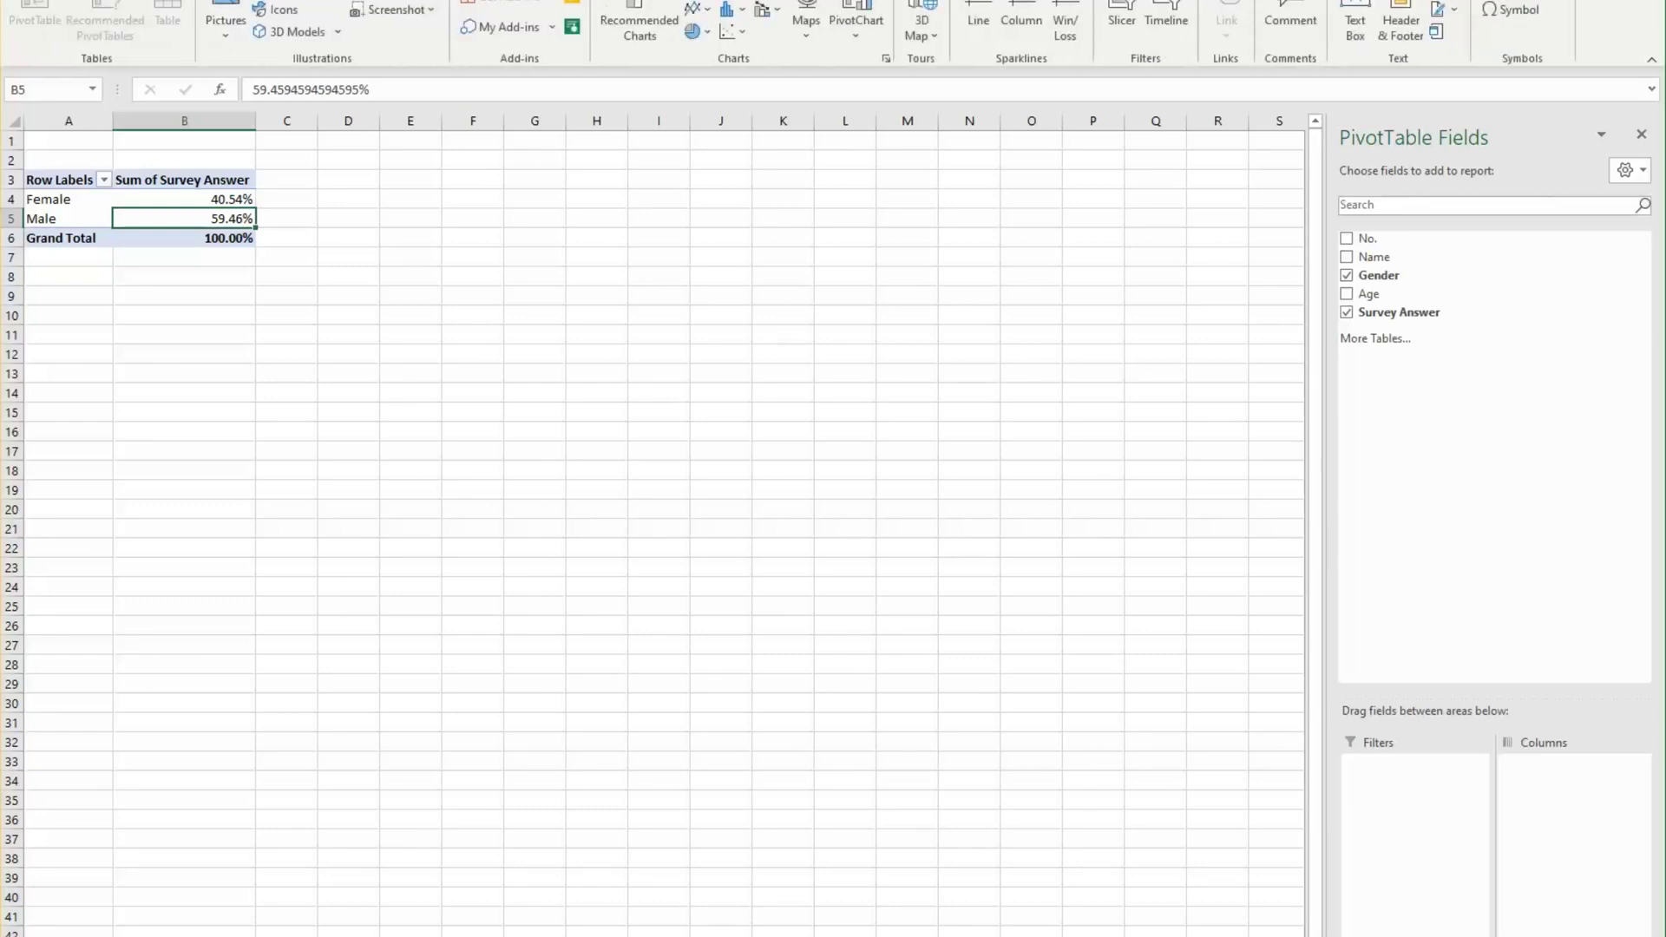
pyautogui.click(656, 35)
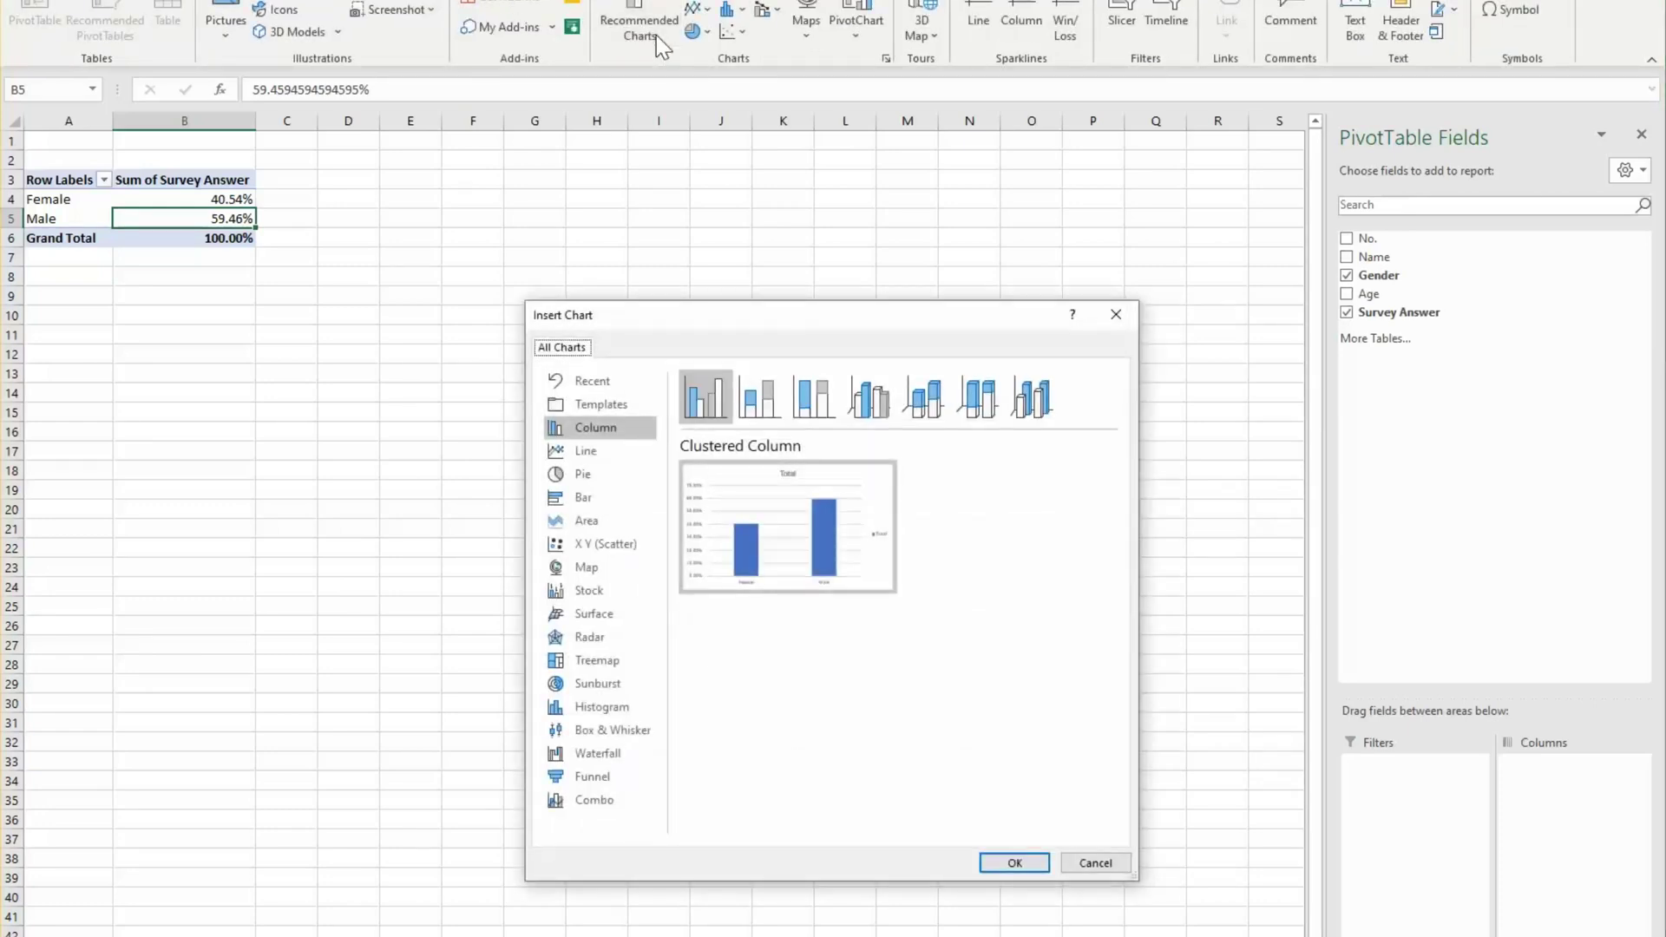
pyautogui.click(571, 475)
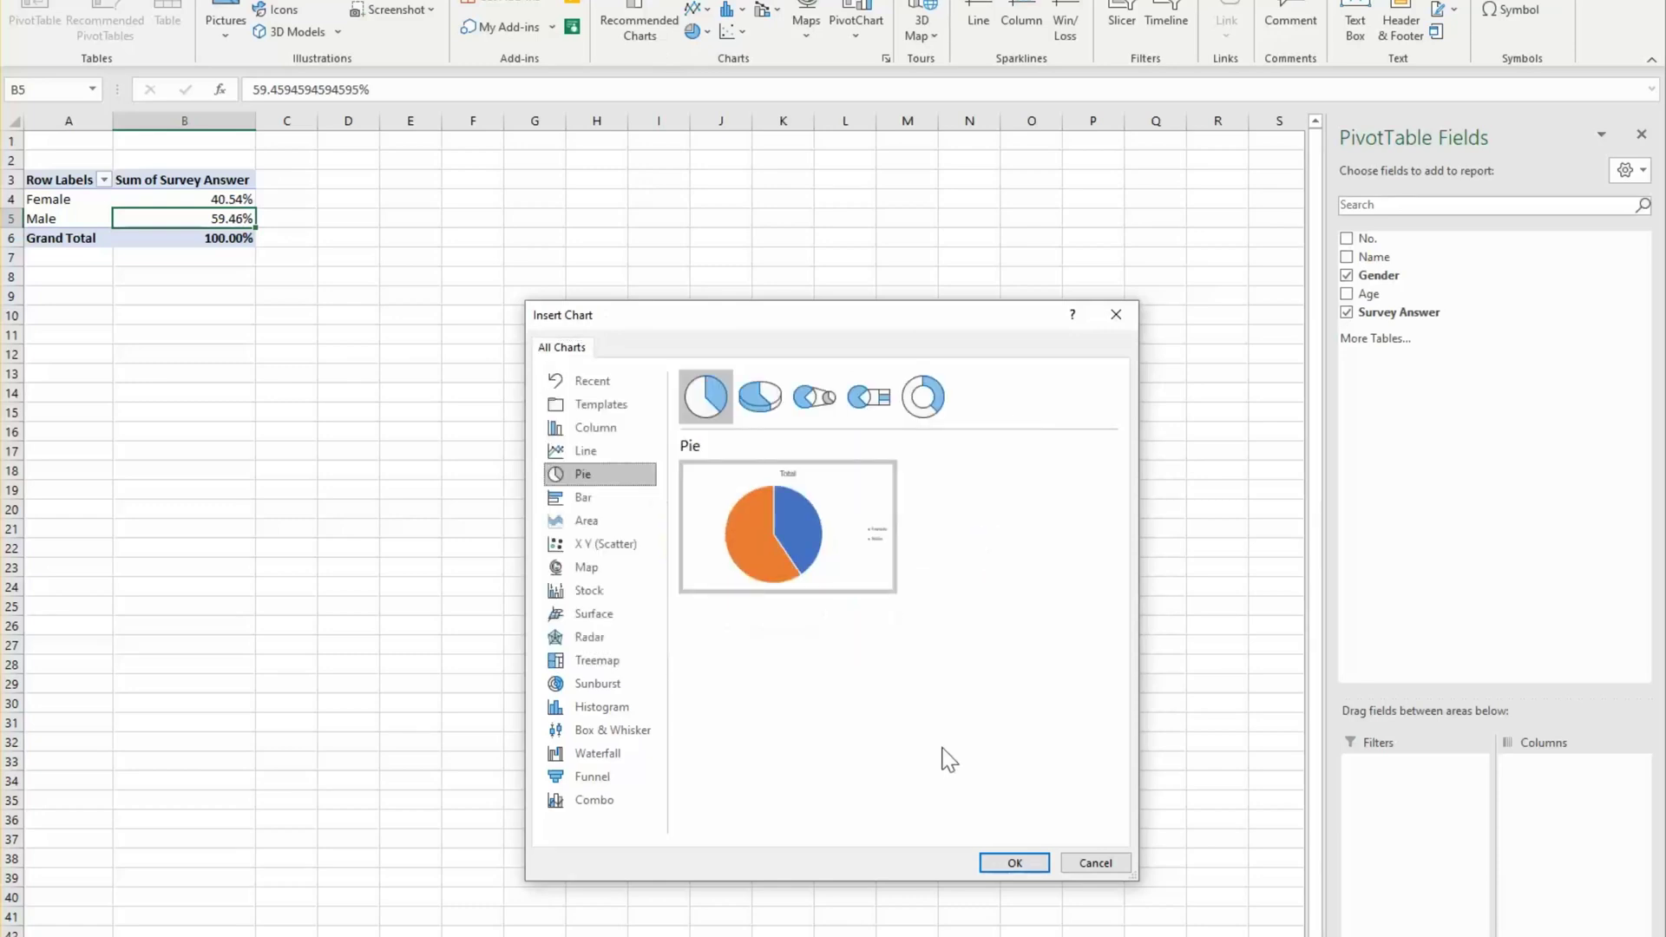
pyautogui.click(762, 401)
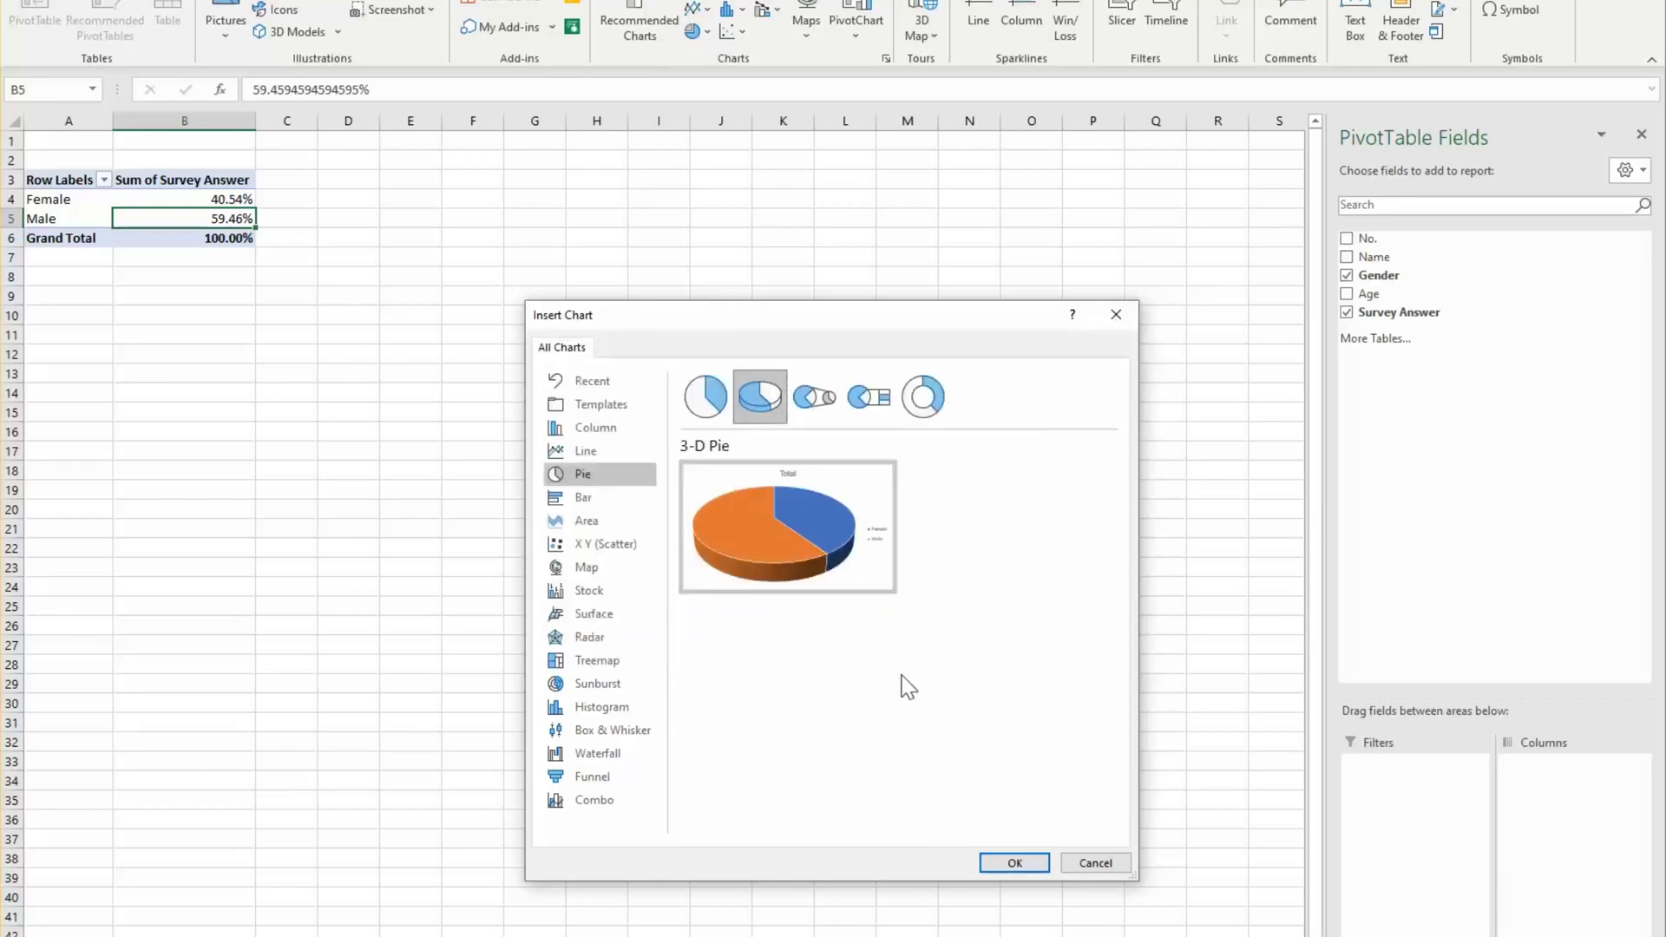
pyautogui.click(1002, 857)
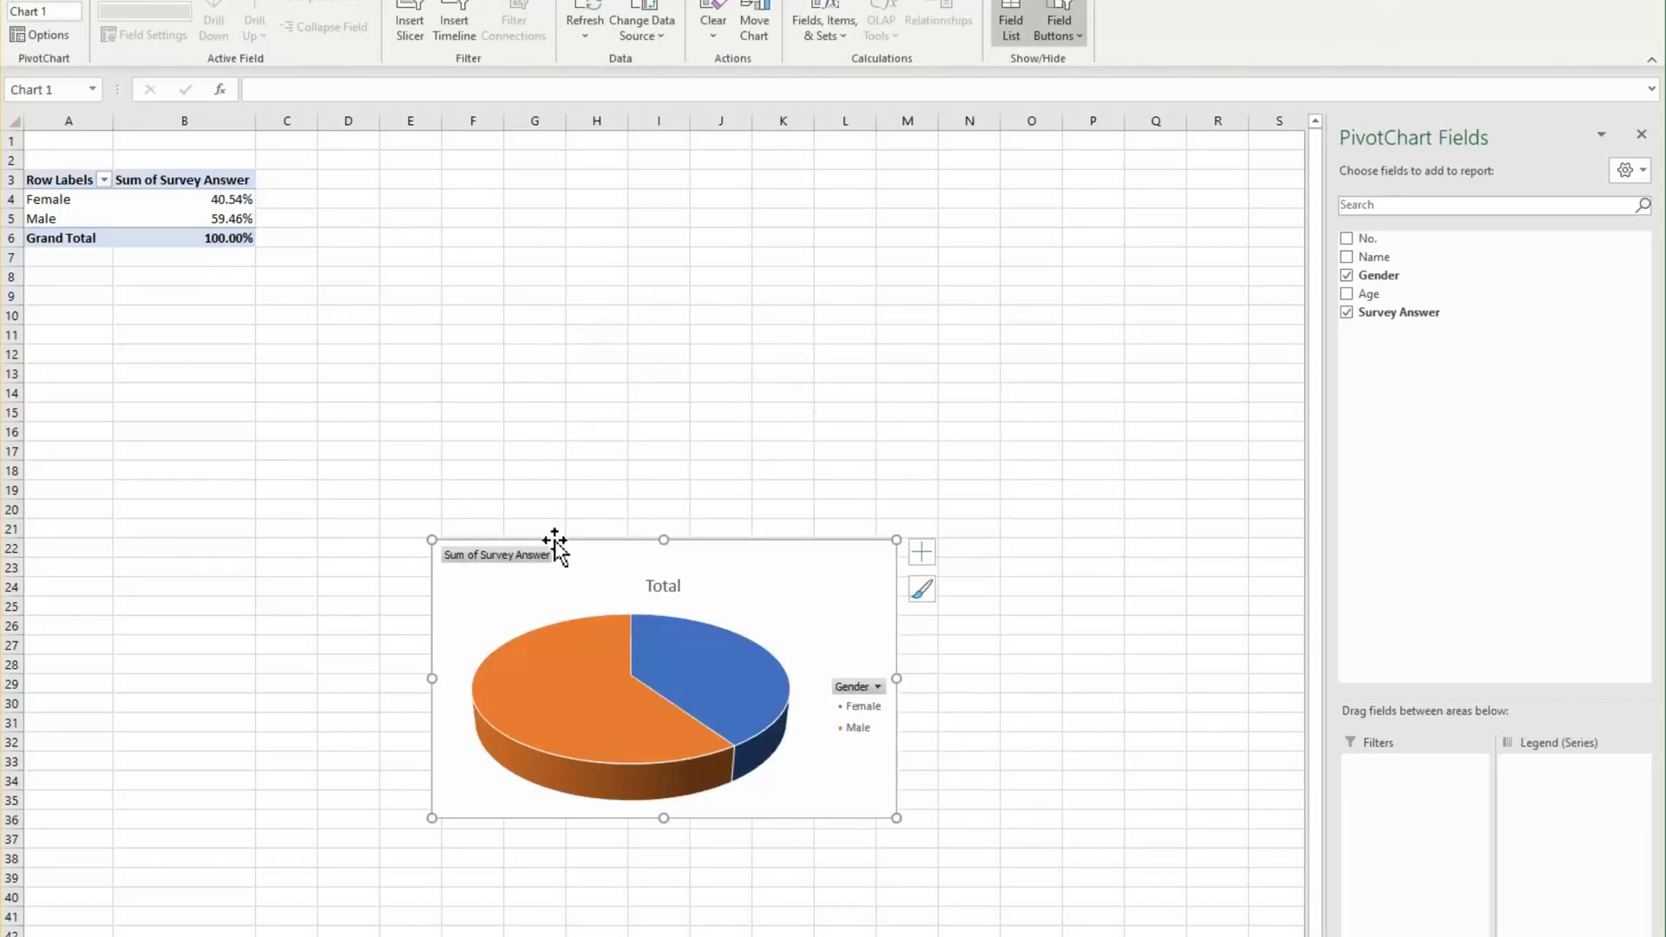
# Step: Move the pie chart beside the pivot table and enlarge it to about row 33
pyautogui.moveTo(554, 539); pyautogui.dragTo(428, 178)
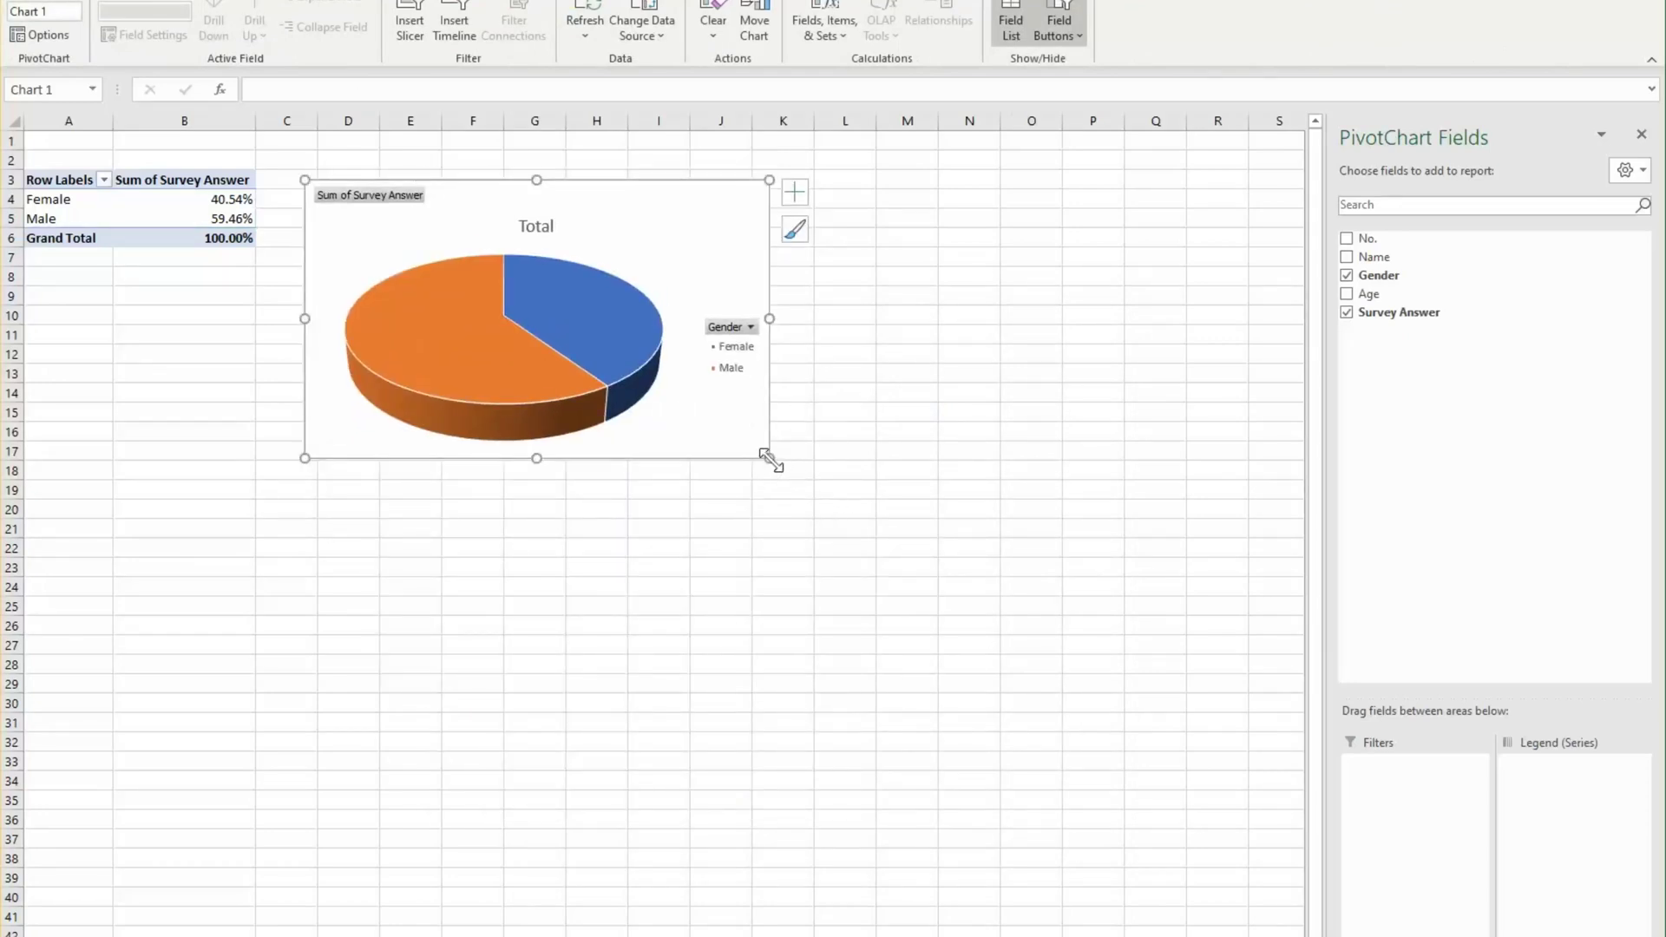
pyautogui.moveTo(770, 459); pyautogui.dragTo(1192, 771)
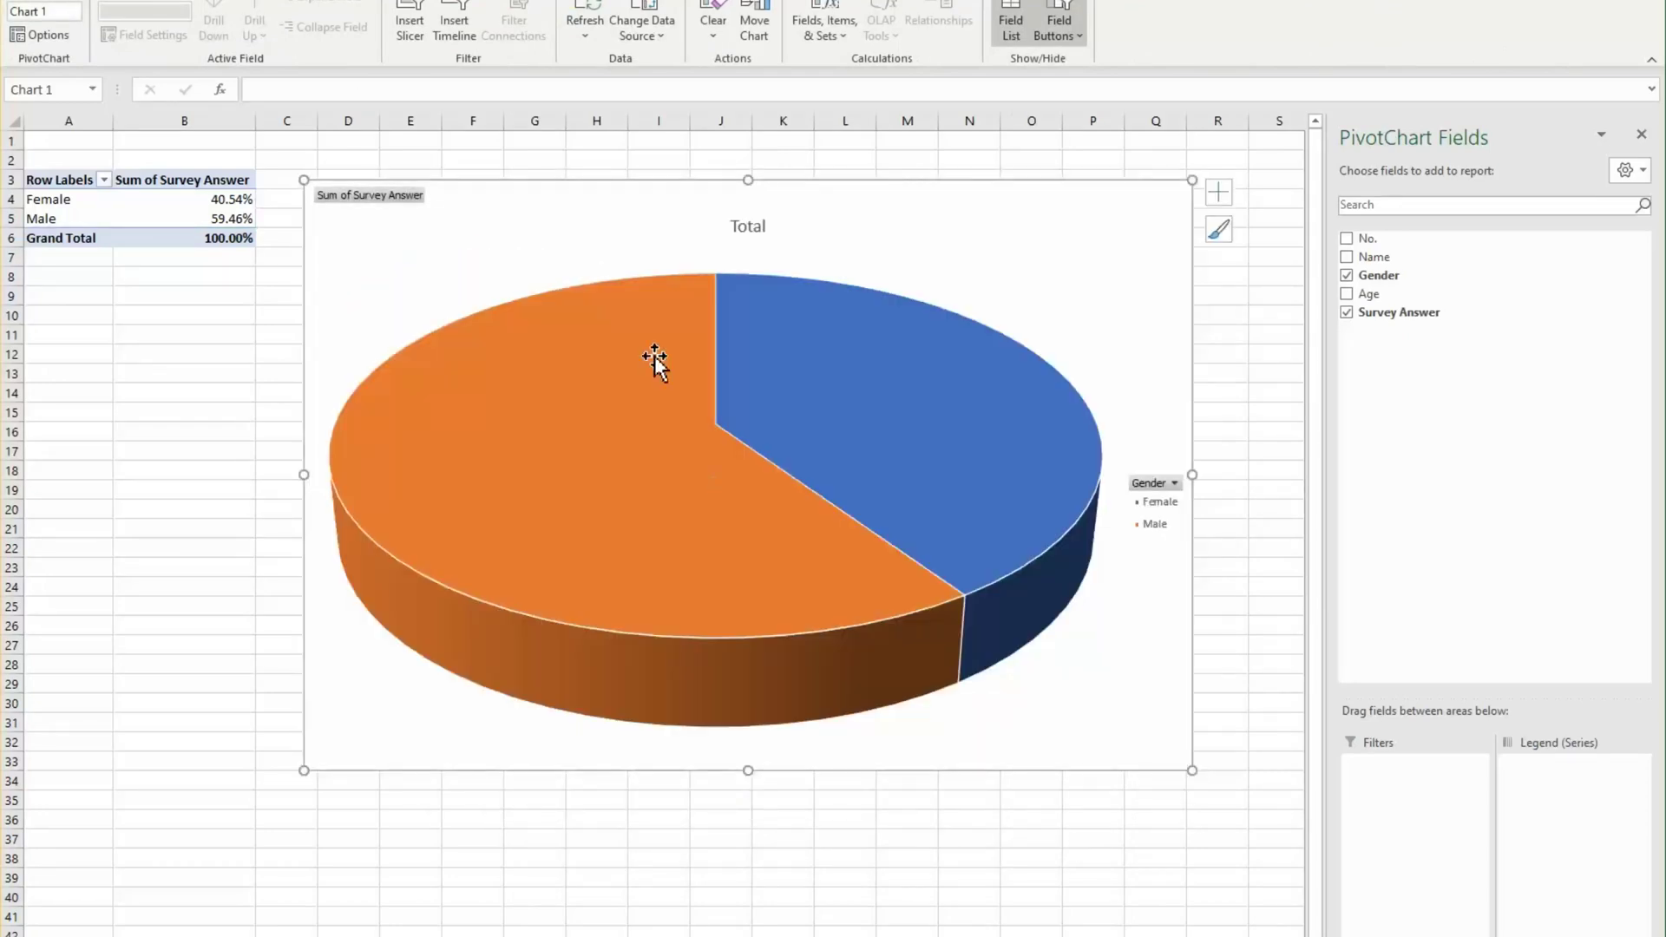
pyautogui.click(747, 225)
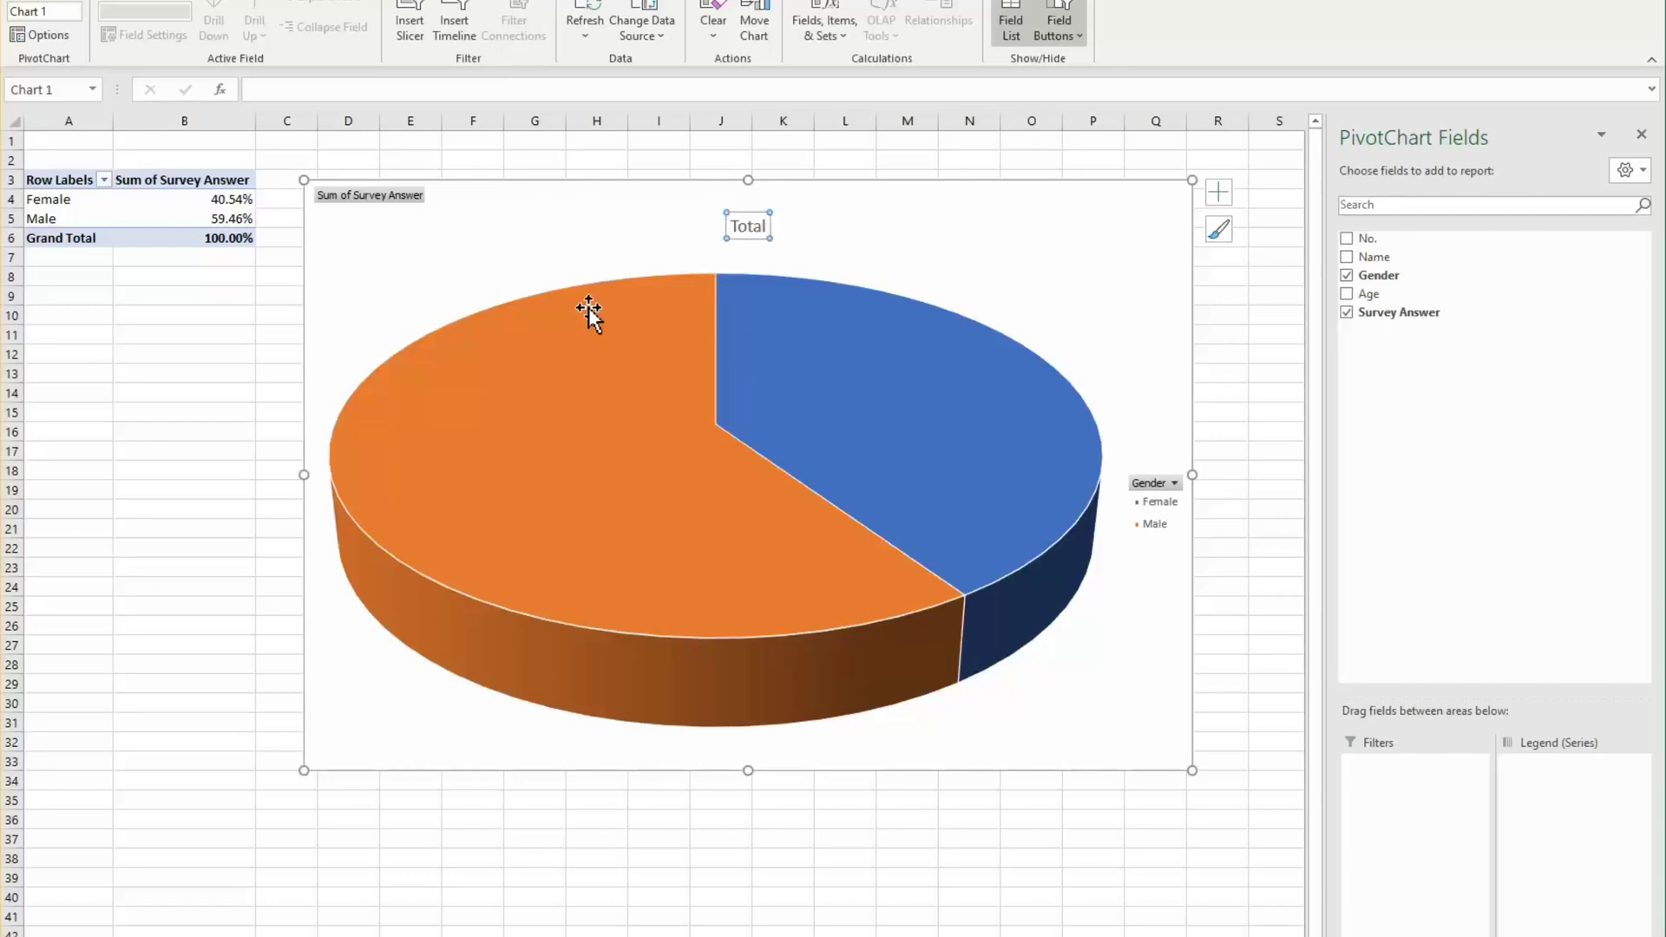